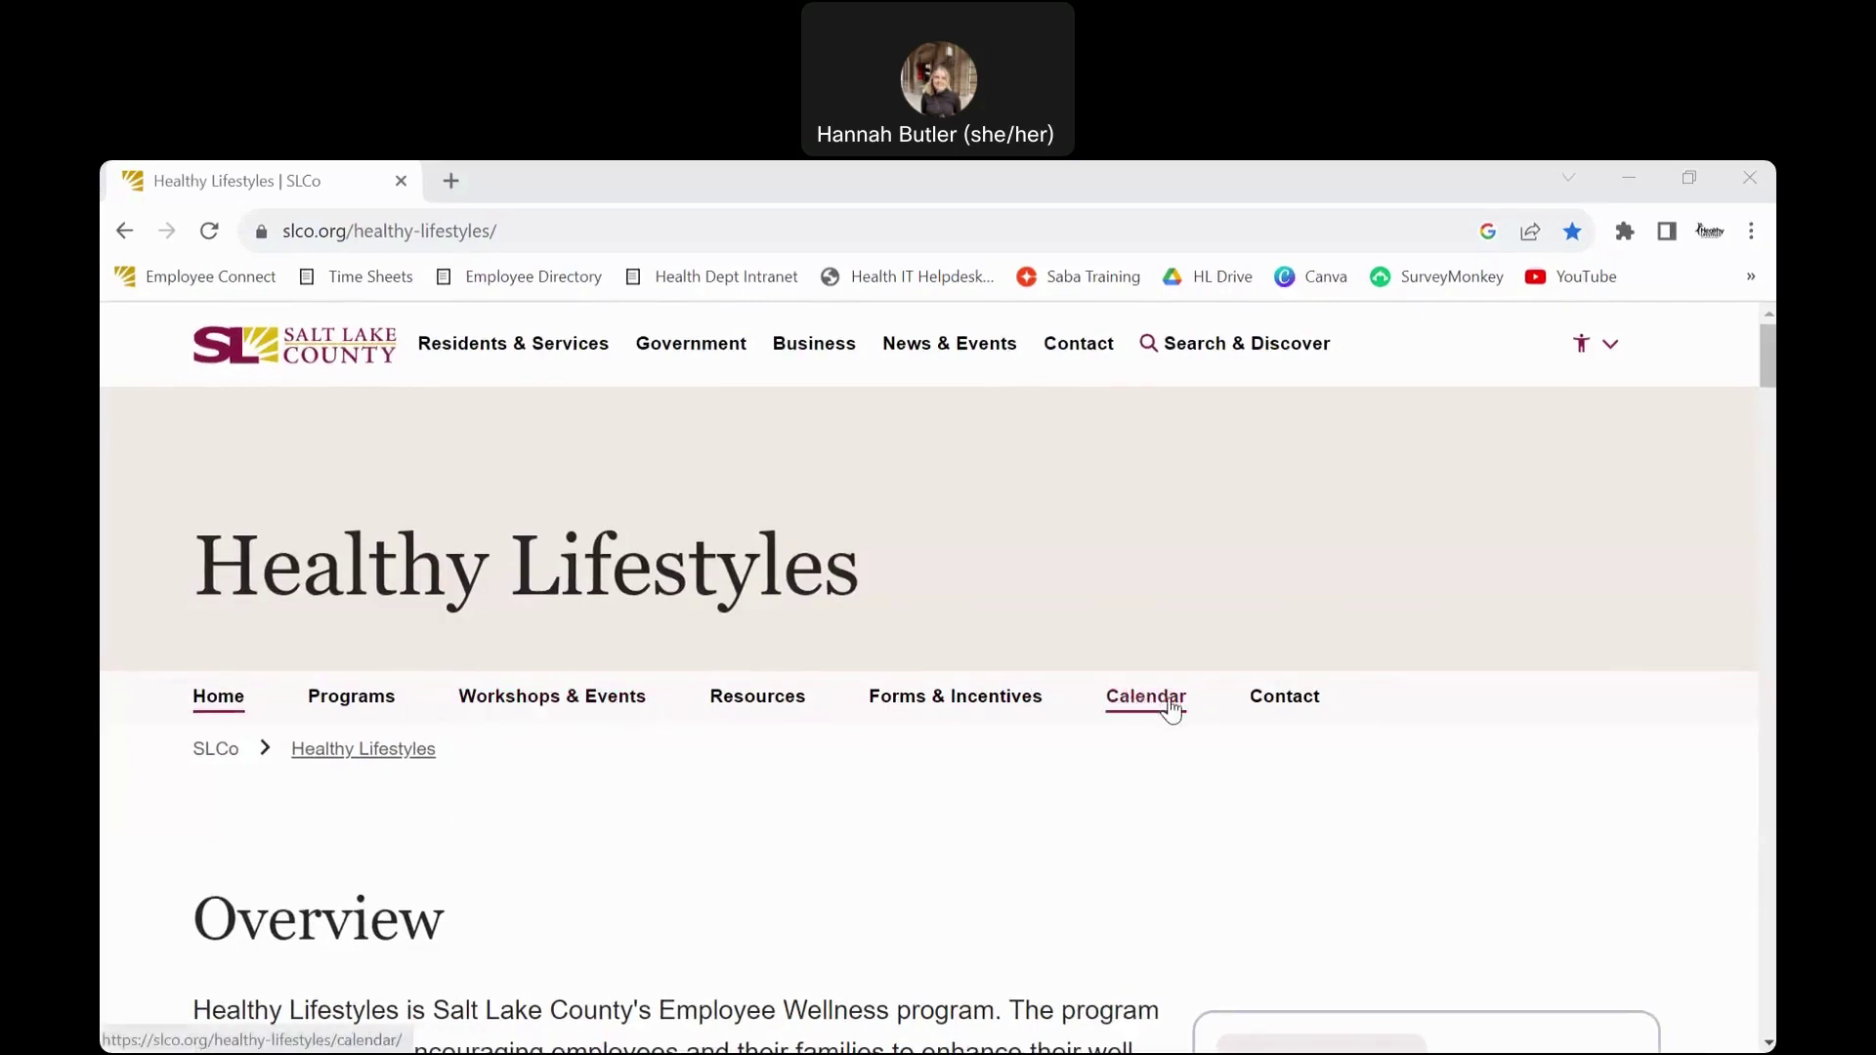
Step: Find Stargazing Family Night under Workshops & Events and choose its Register Now
left_click(598, 700)
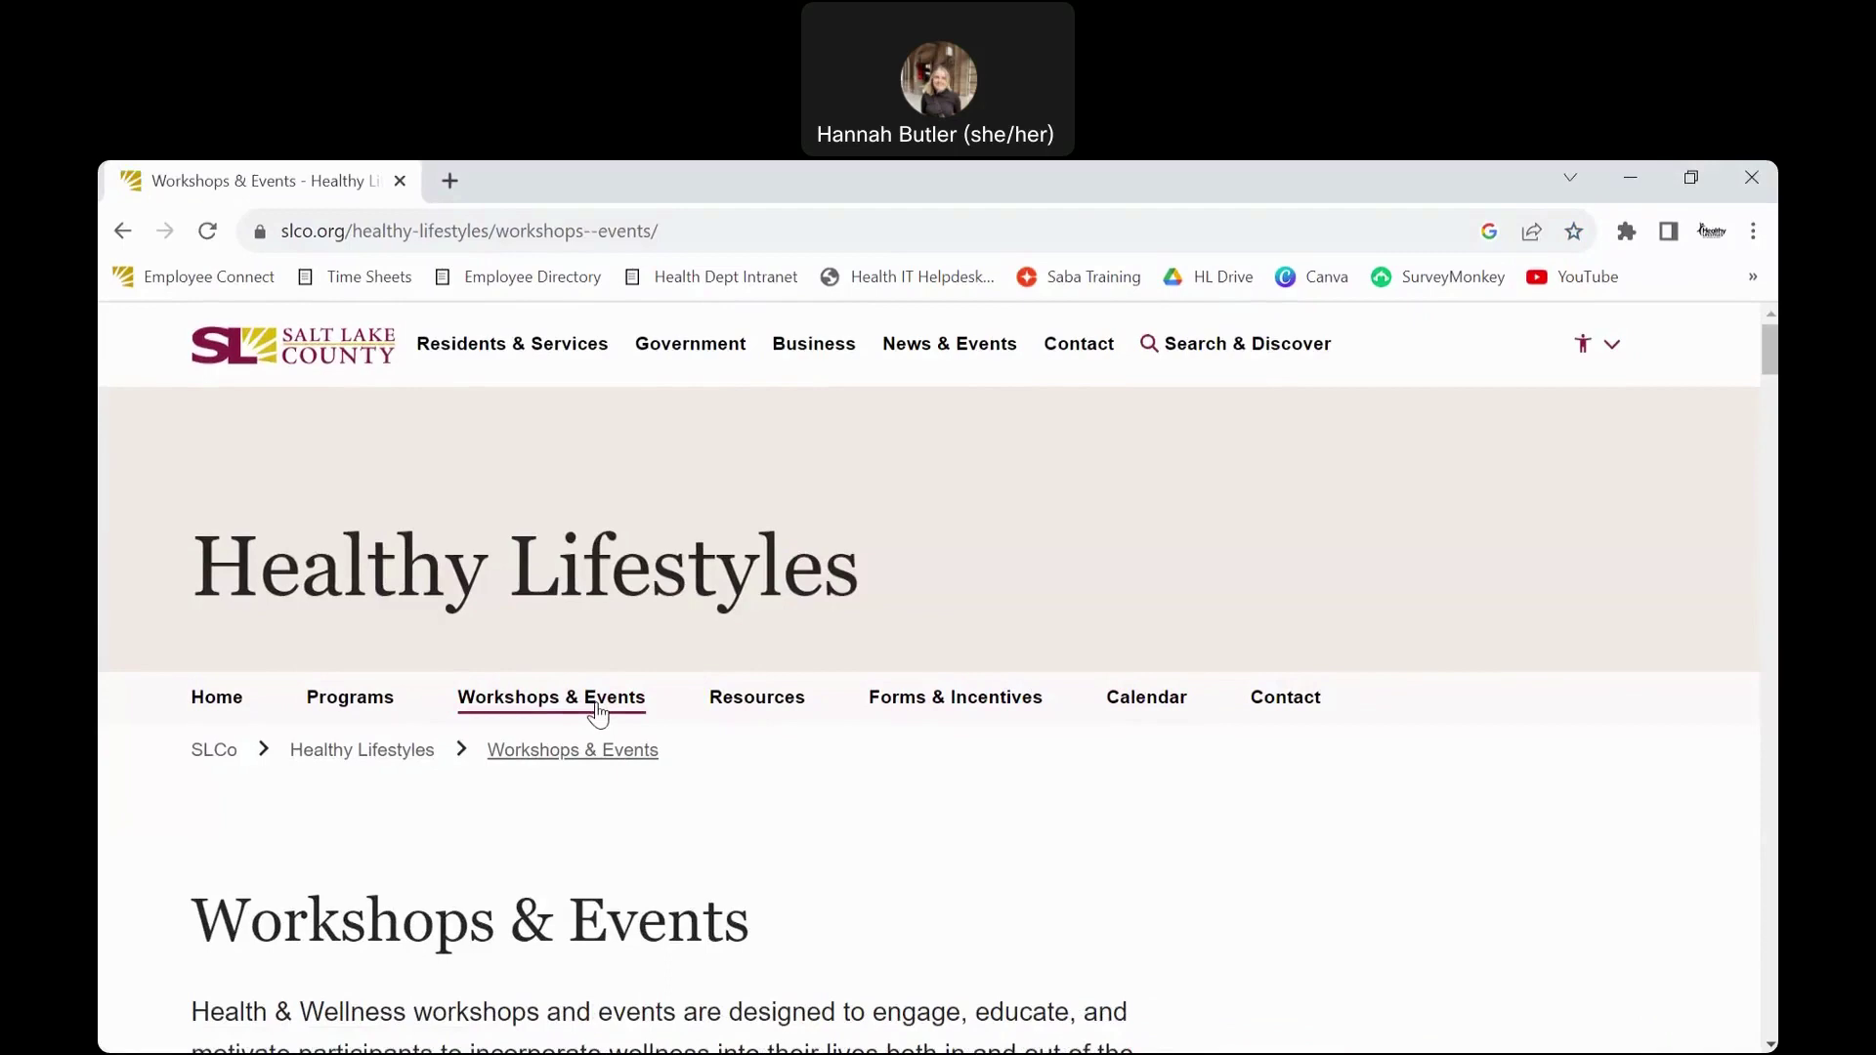
scroll(1207, 823, "down", 2)
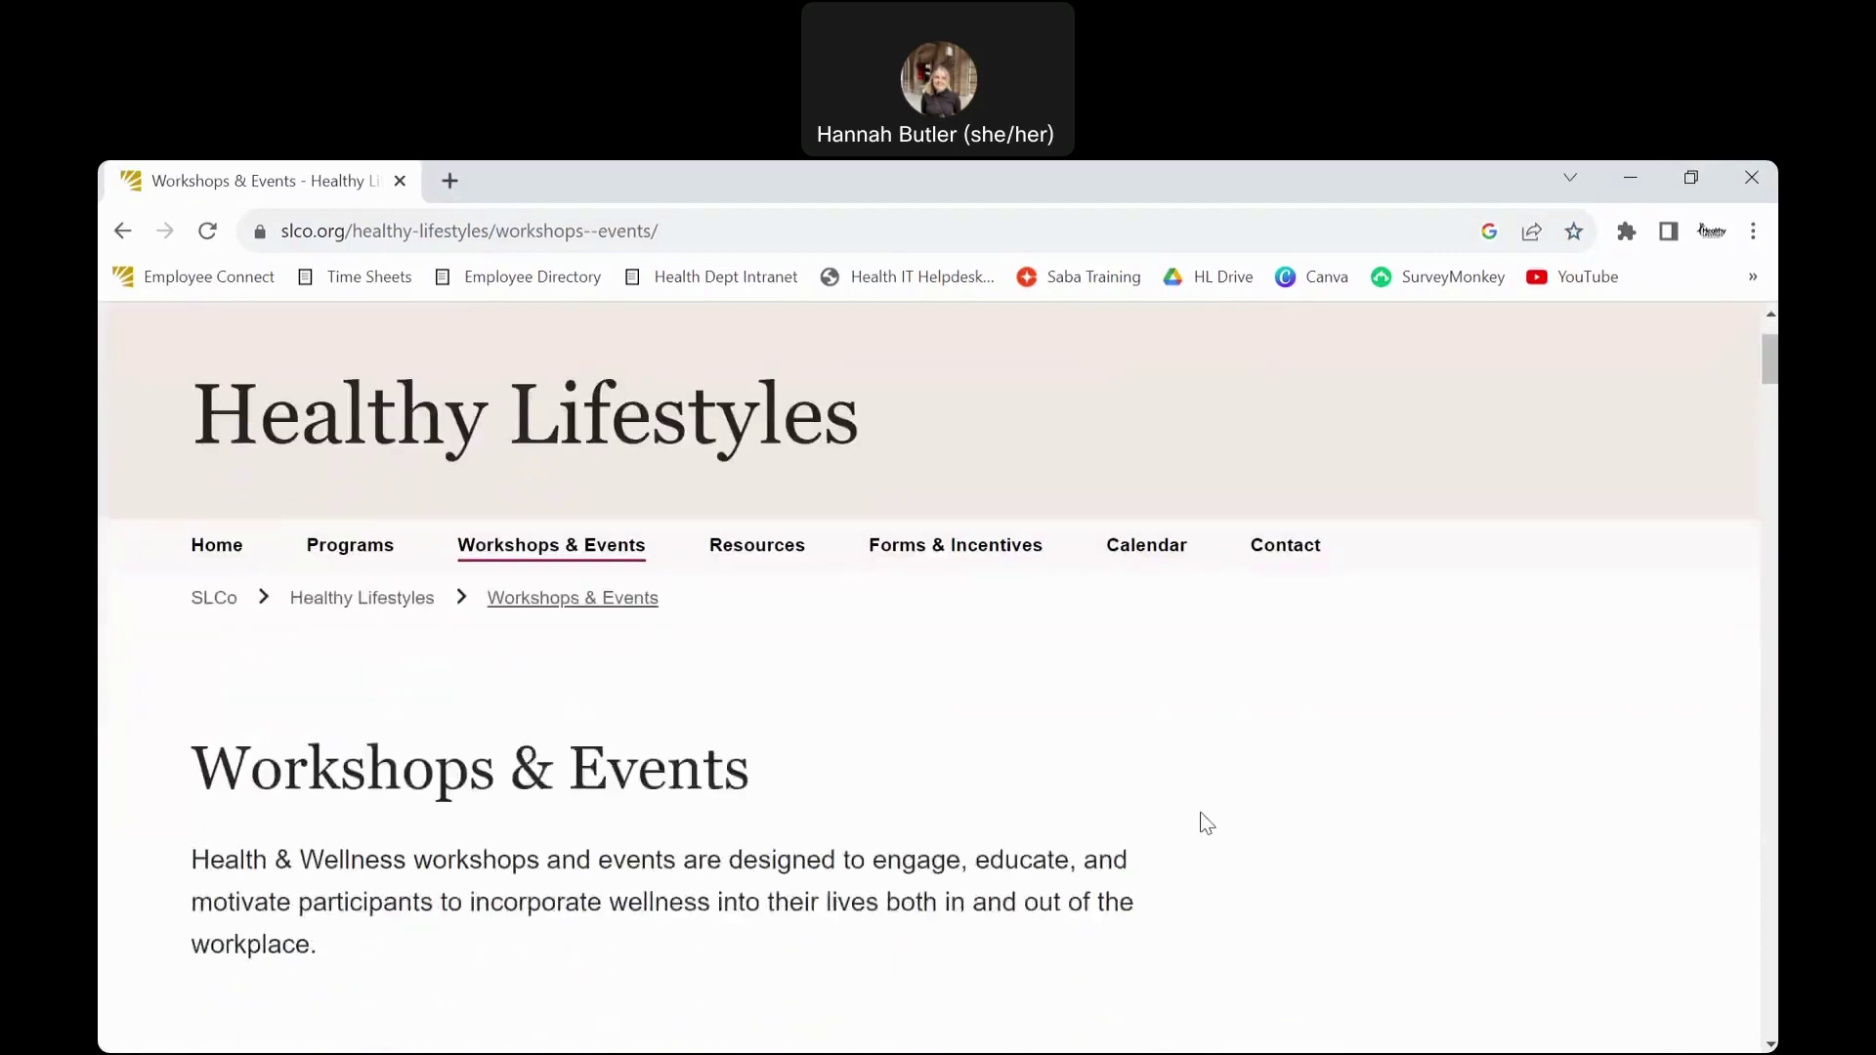
scroll(1207, 823, "down", 2)
scroll(1207, 824, "down", 2)
scroll(1207, 824, "down", 1)
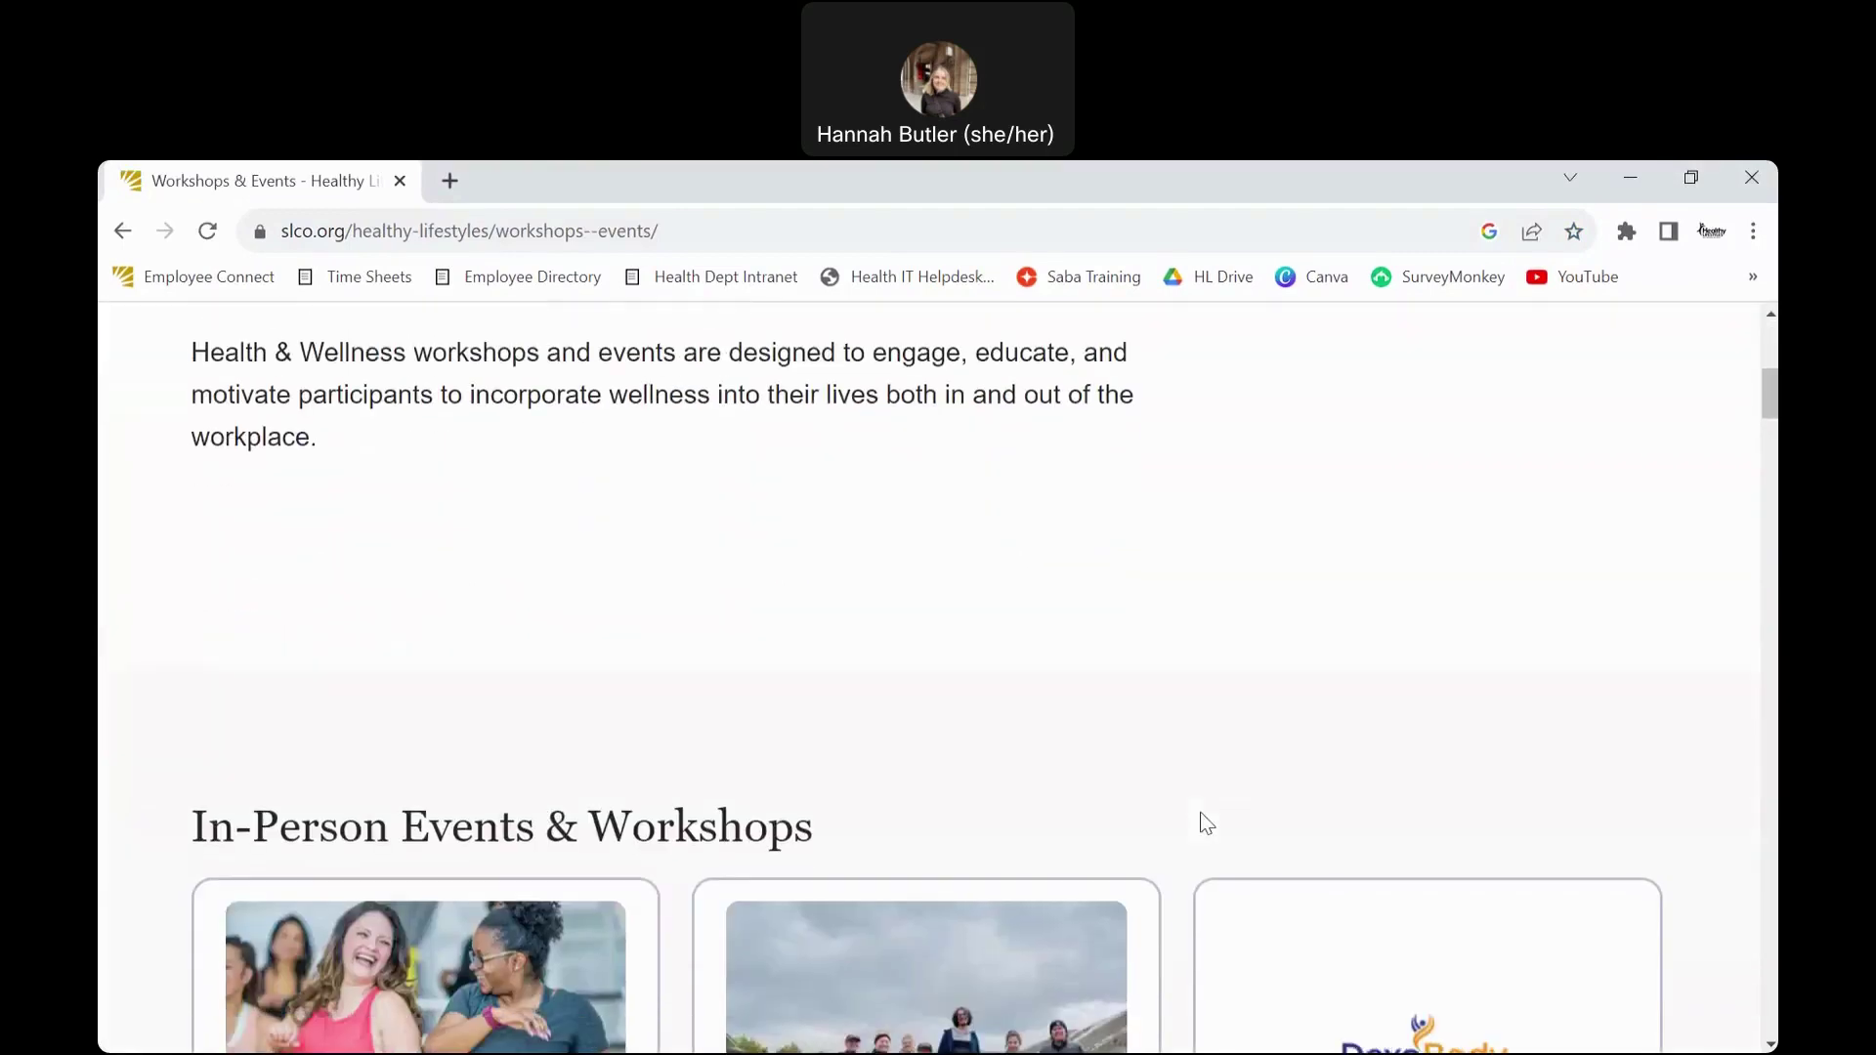
scroll(1206, 824, "down", 2)
scroll(1170, 823, "down", 3)
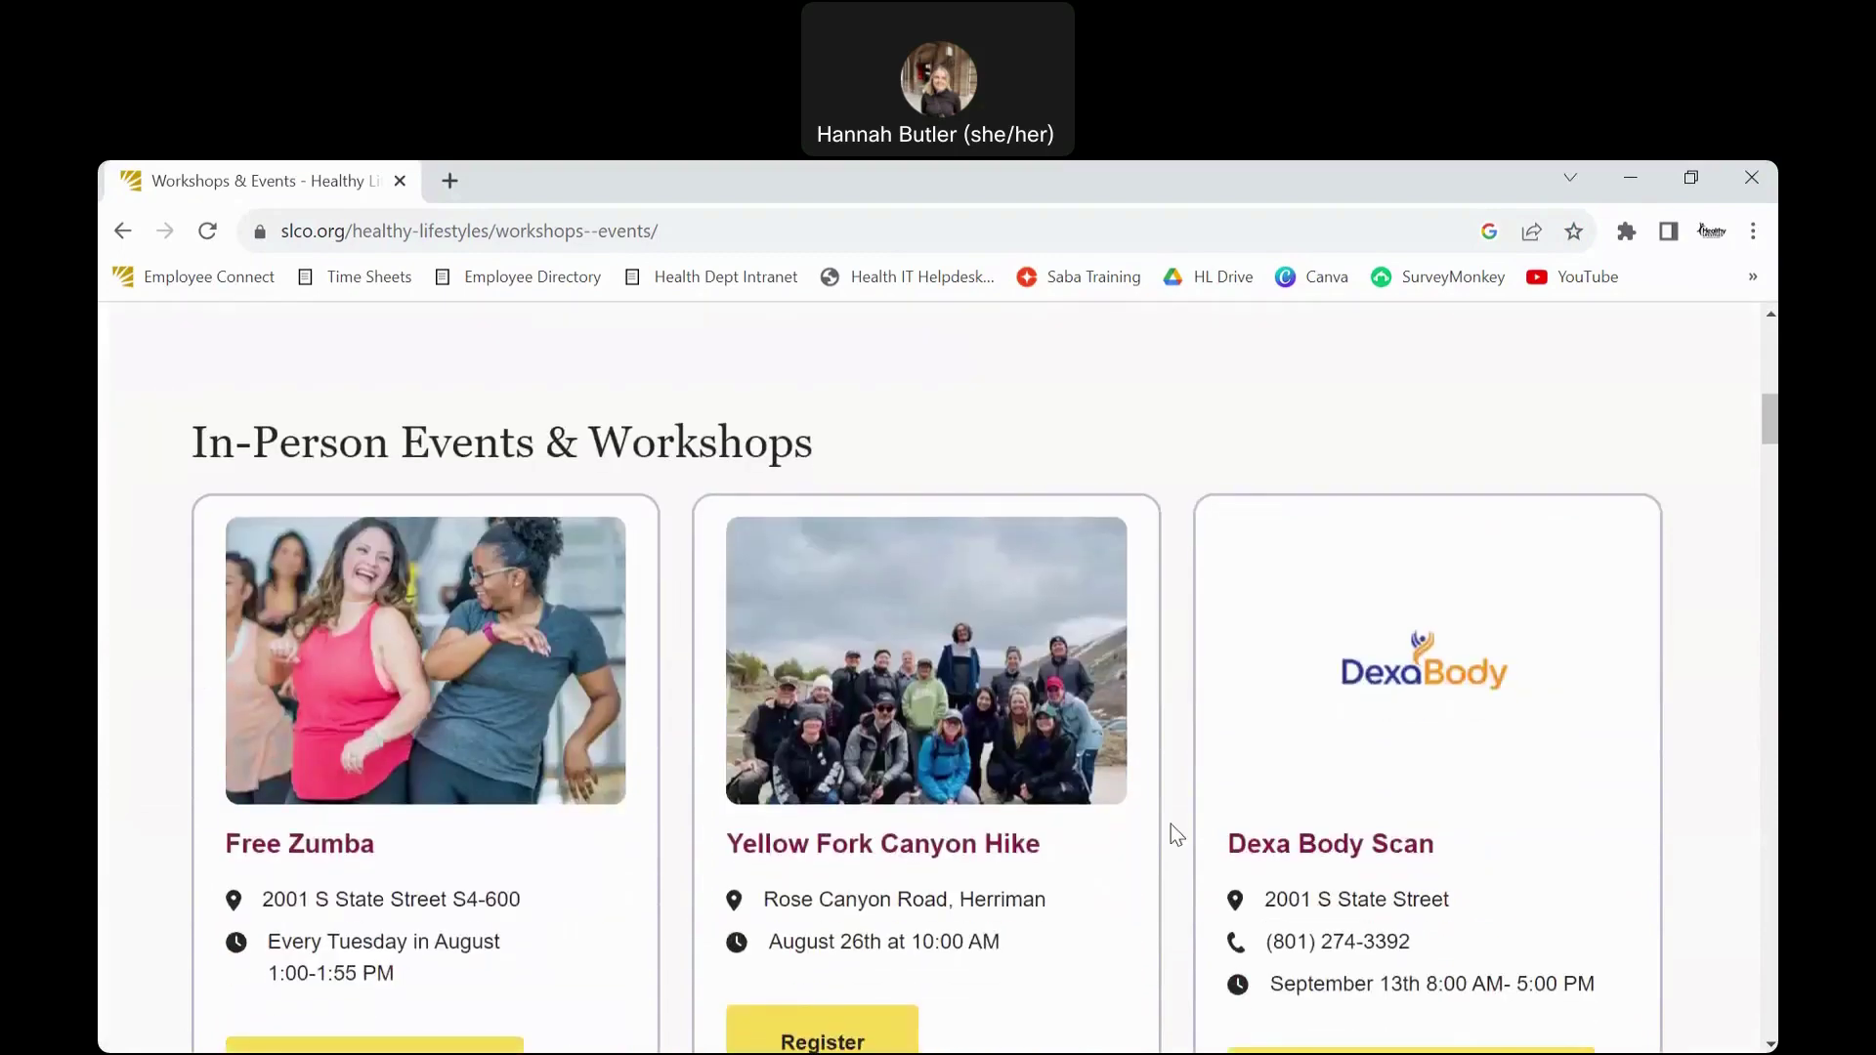
scroll(1170, 823, "down", 1)
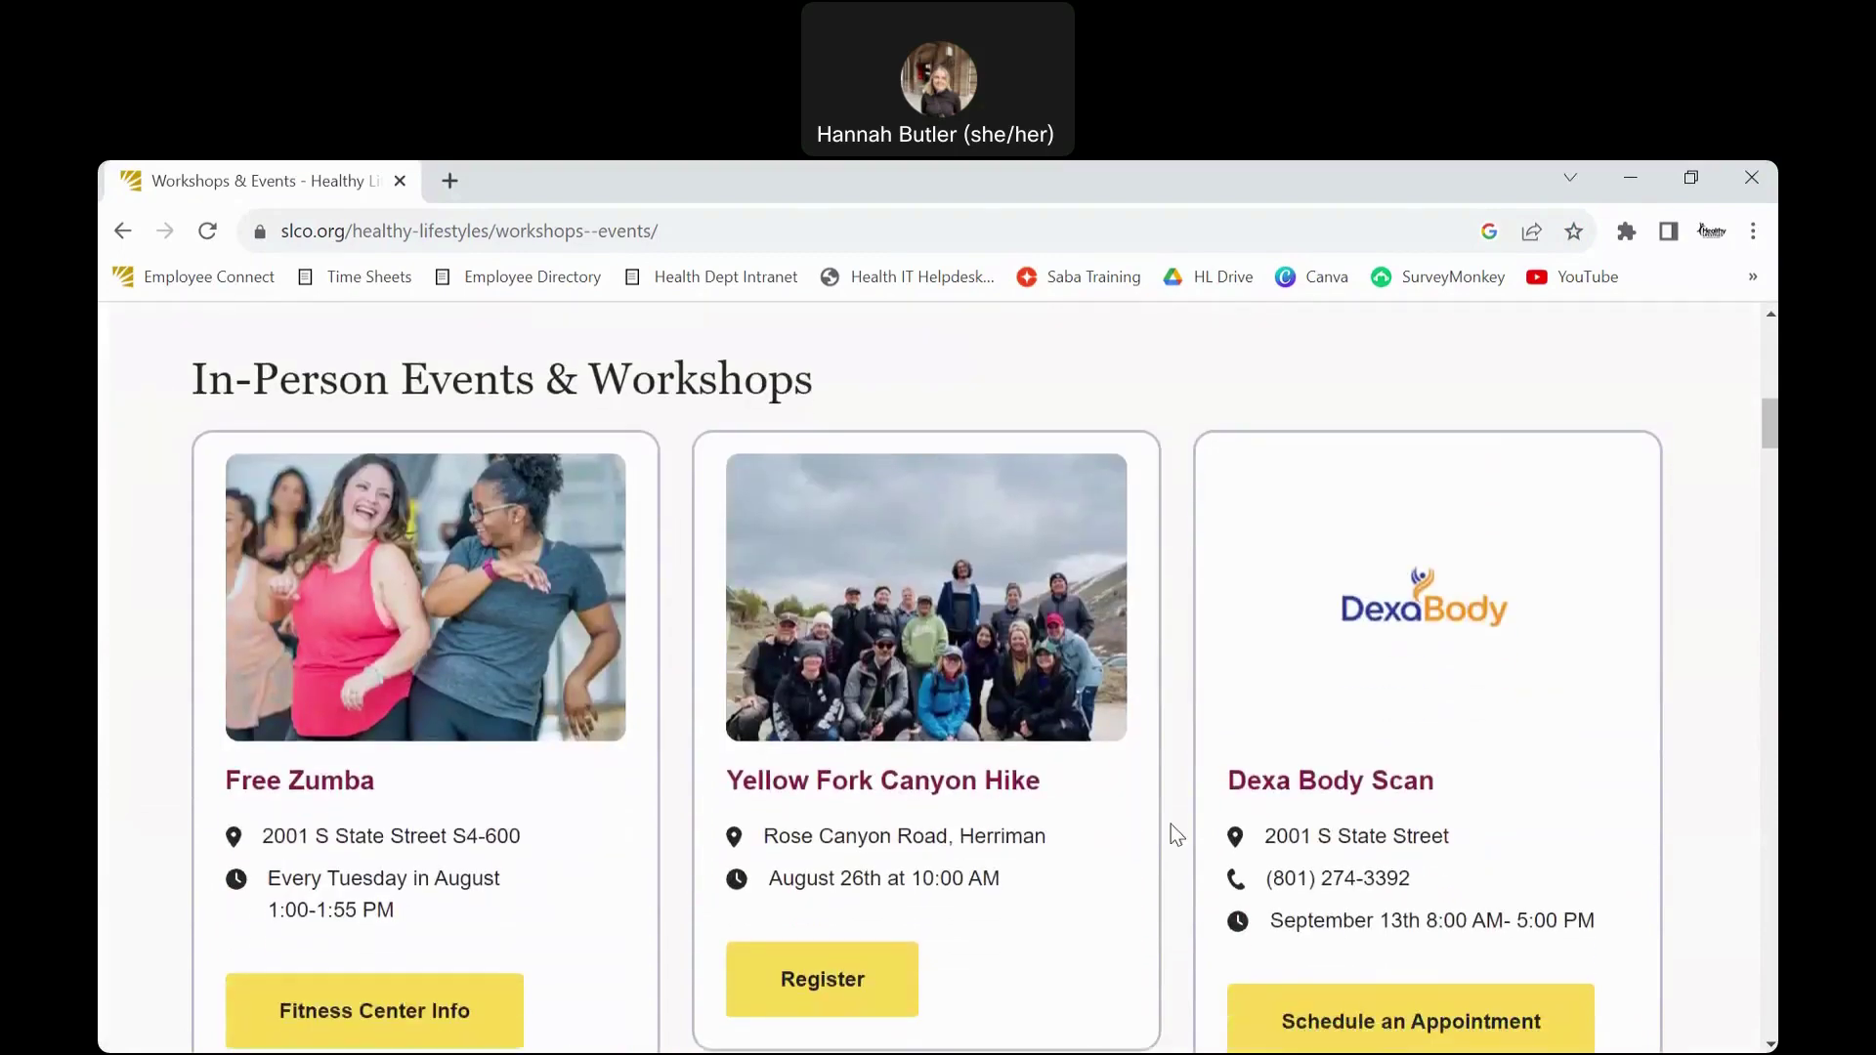
scroll(1170, 823, "down", 2)
scroll(1170, 824, "down", 1)
scroll(1171, 824, "down", 5)
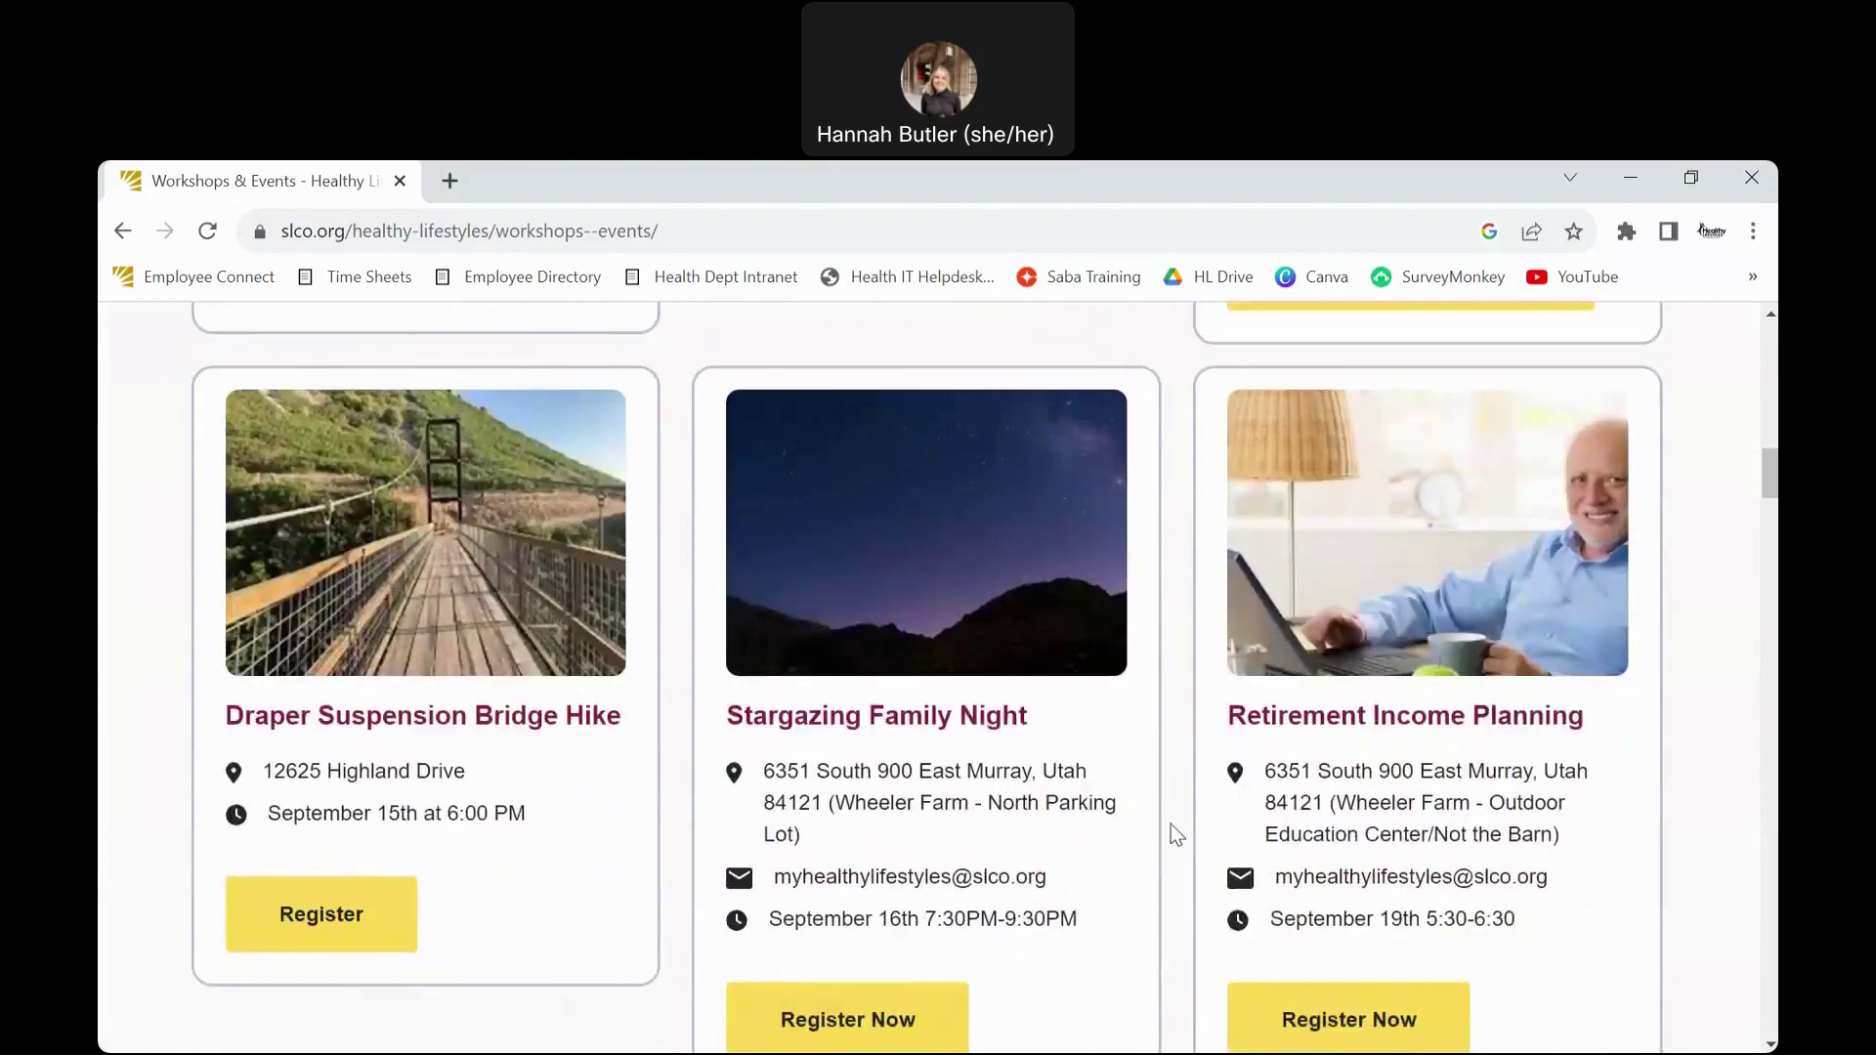
scroll(1170, 824, "down", 2)
scroll(1170, 823, "up", 2)
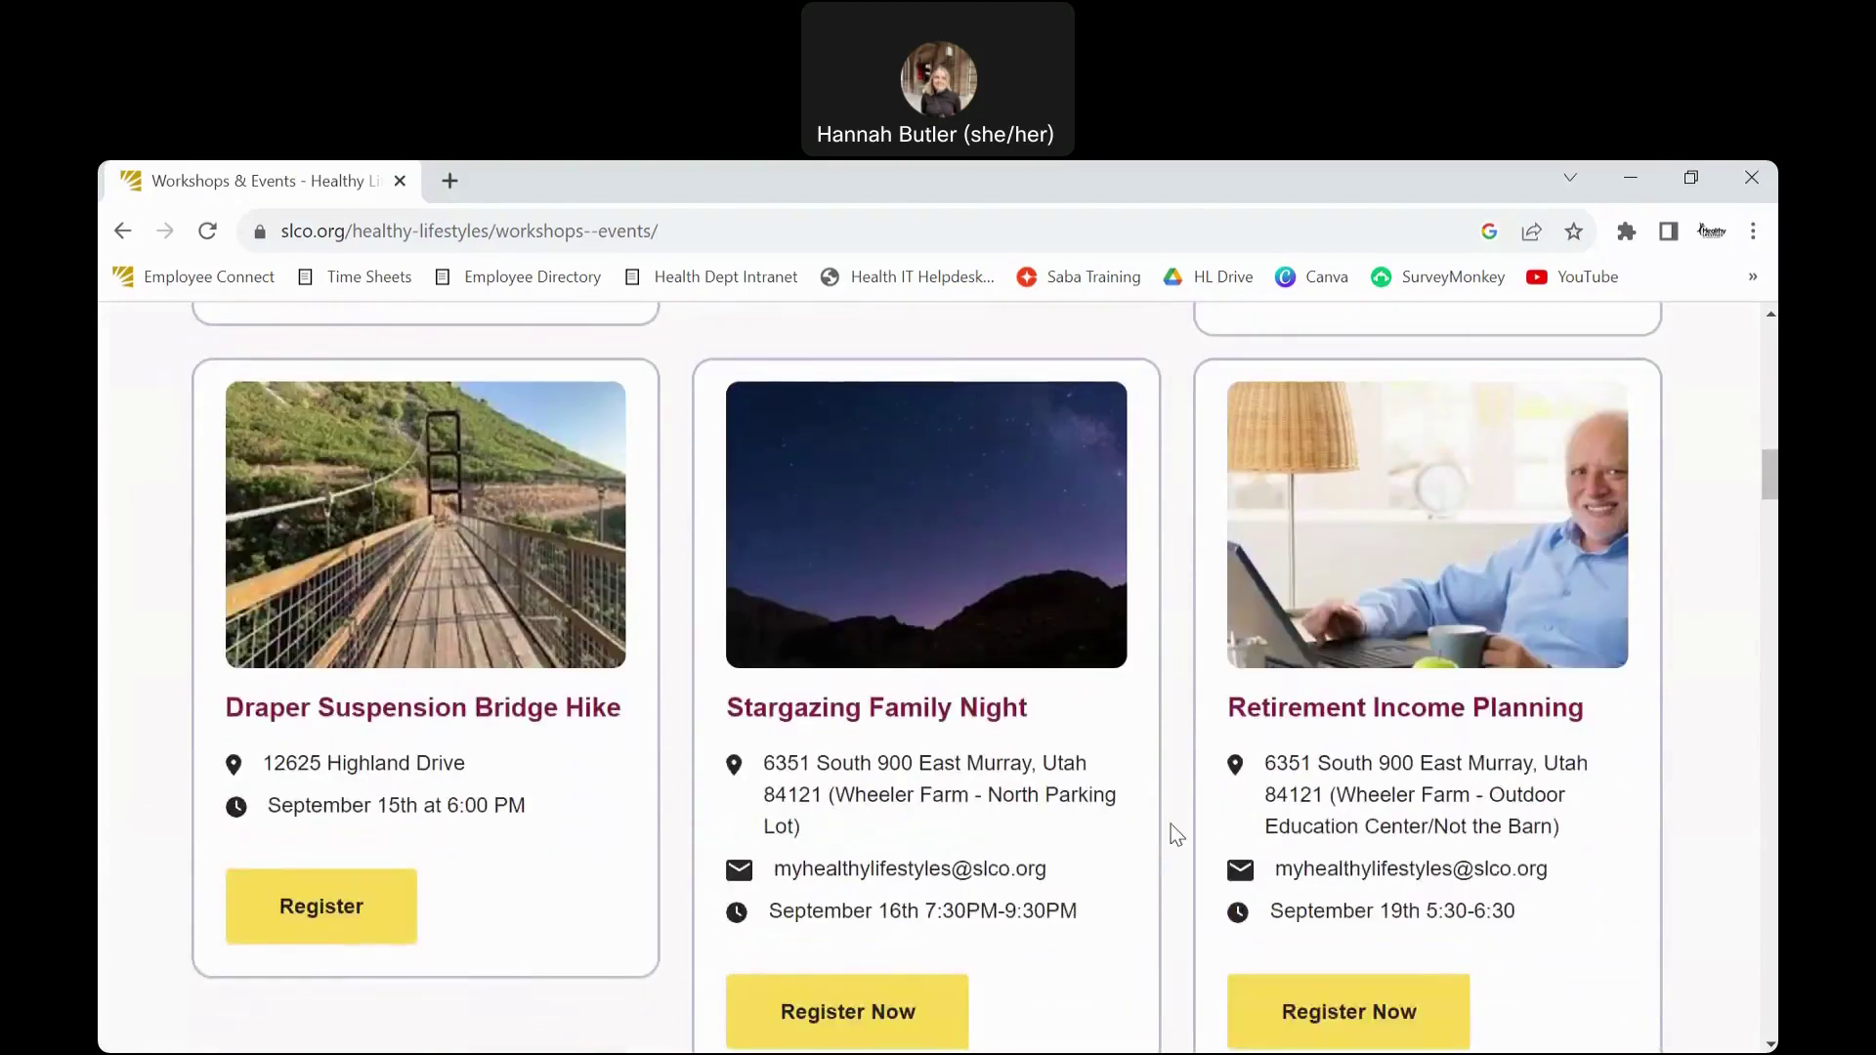
scroll(1170, 824, "down", 1)
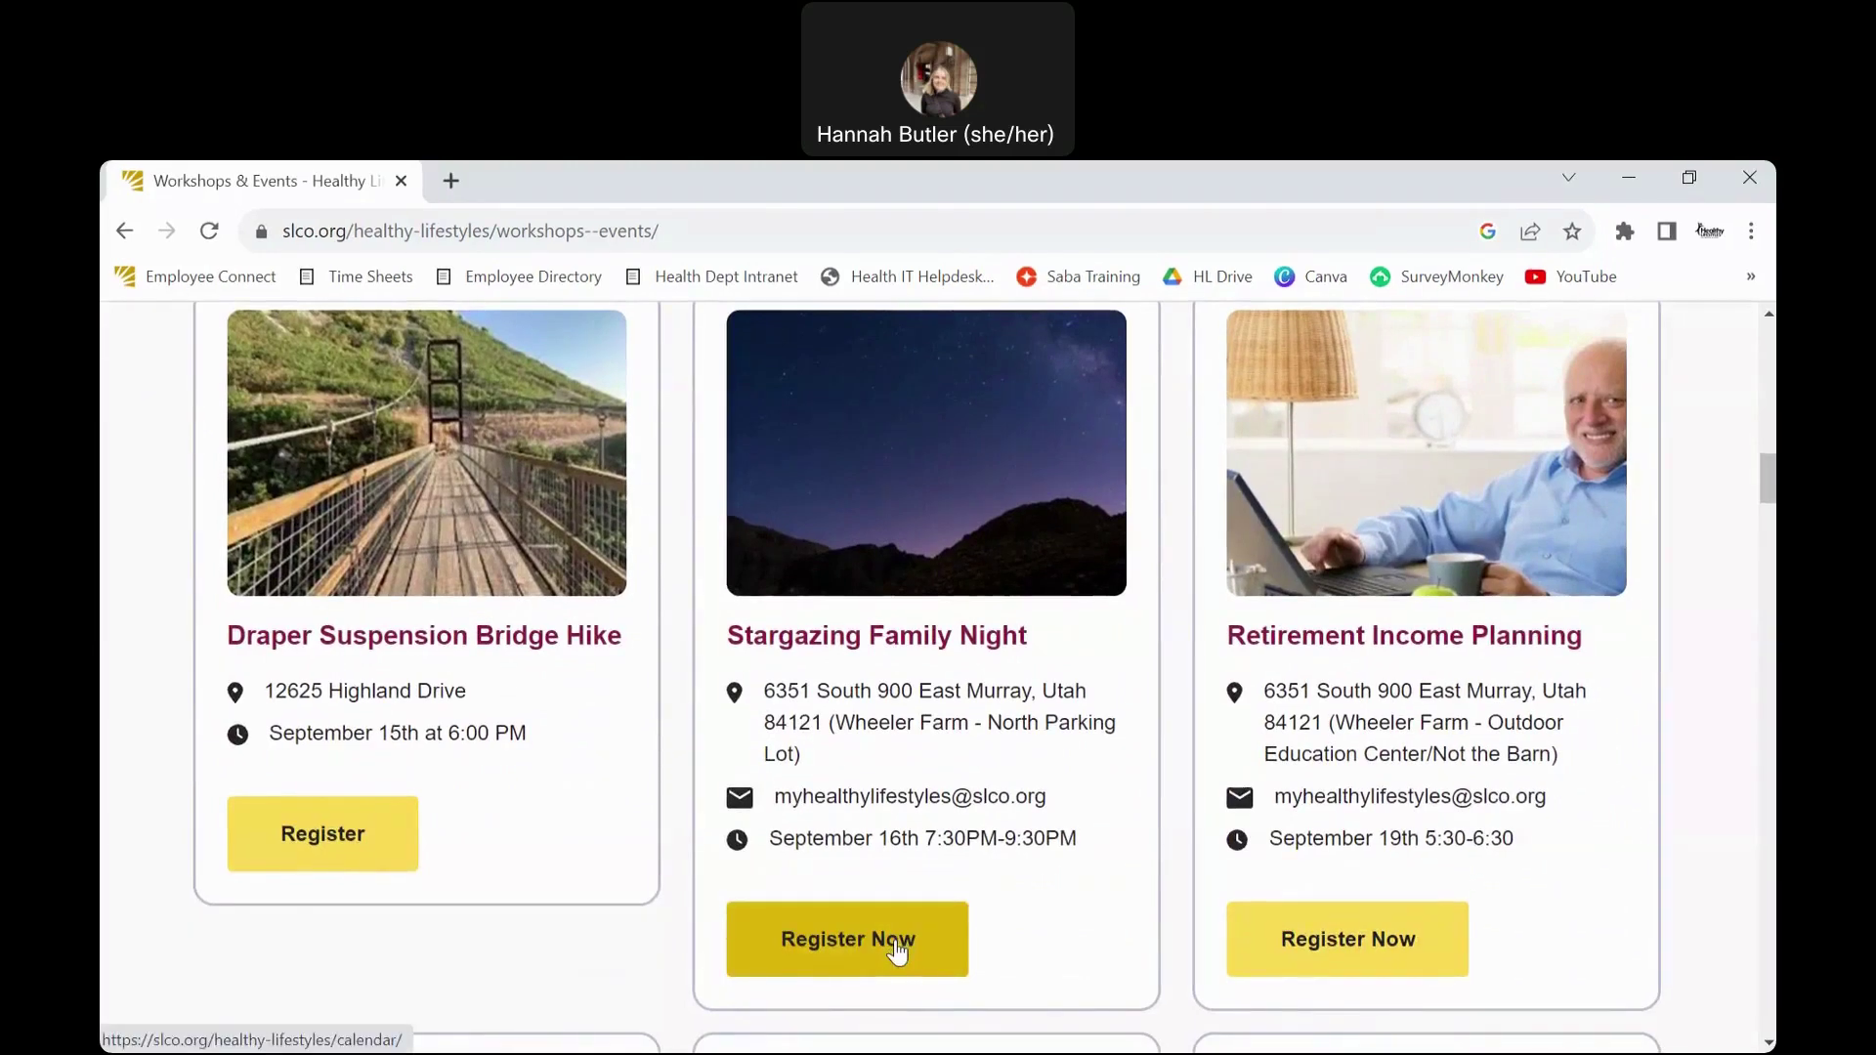
left_click(895, 947)
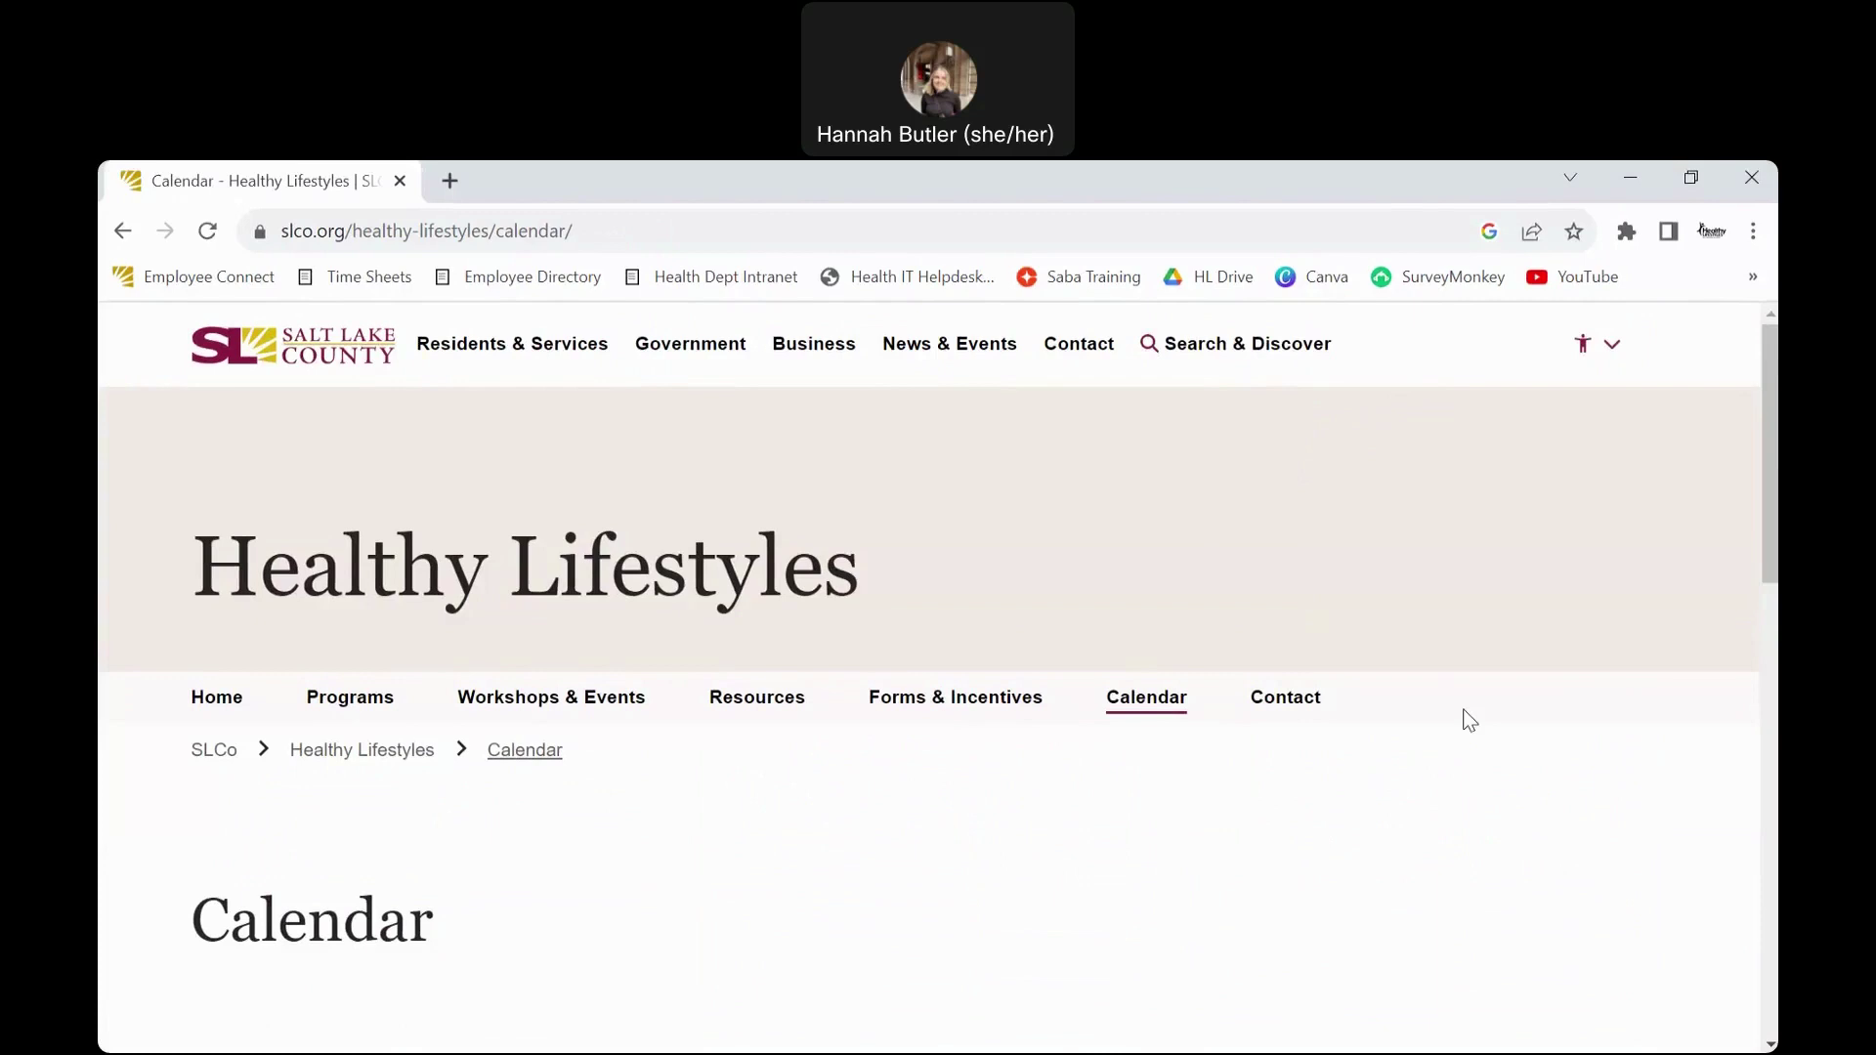
scroll(1465, 720, "down", 2)
scroll(1462, 720, "down", 2)
scroll(1463, 720, "down", 3)
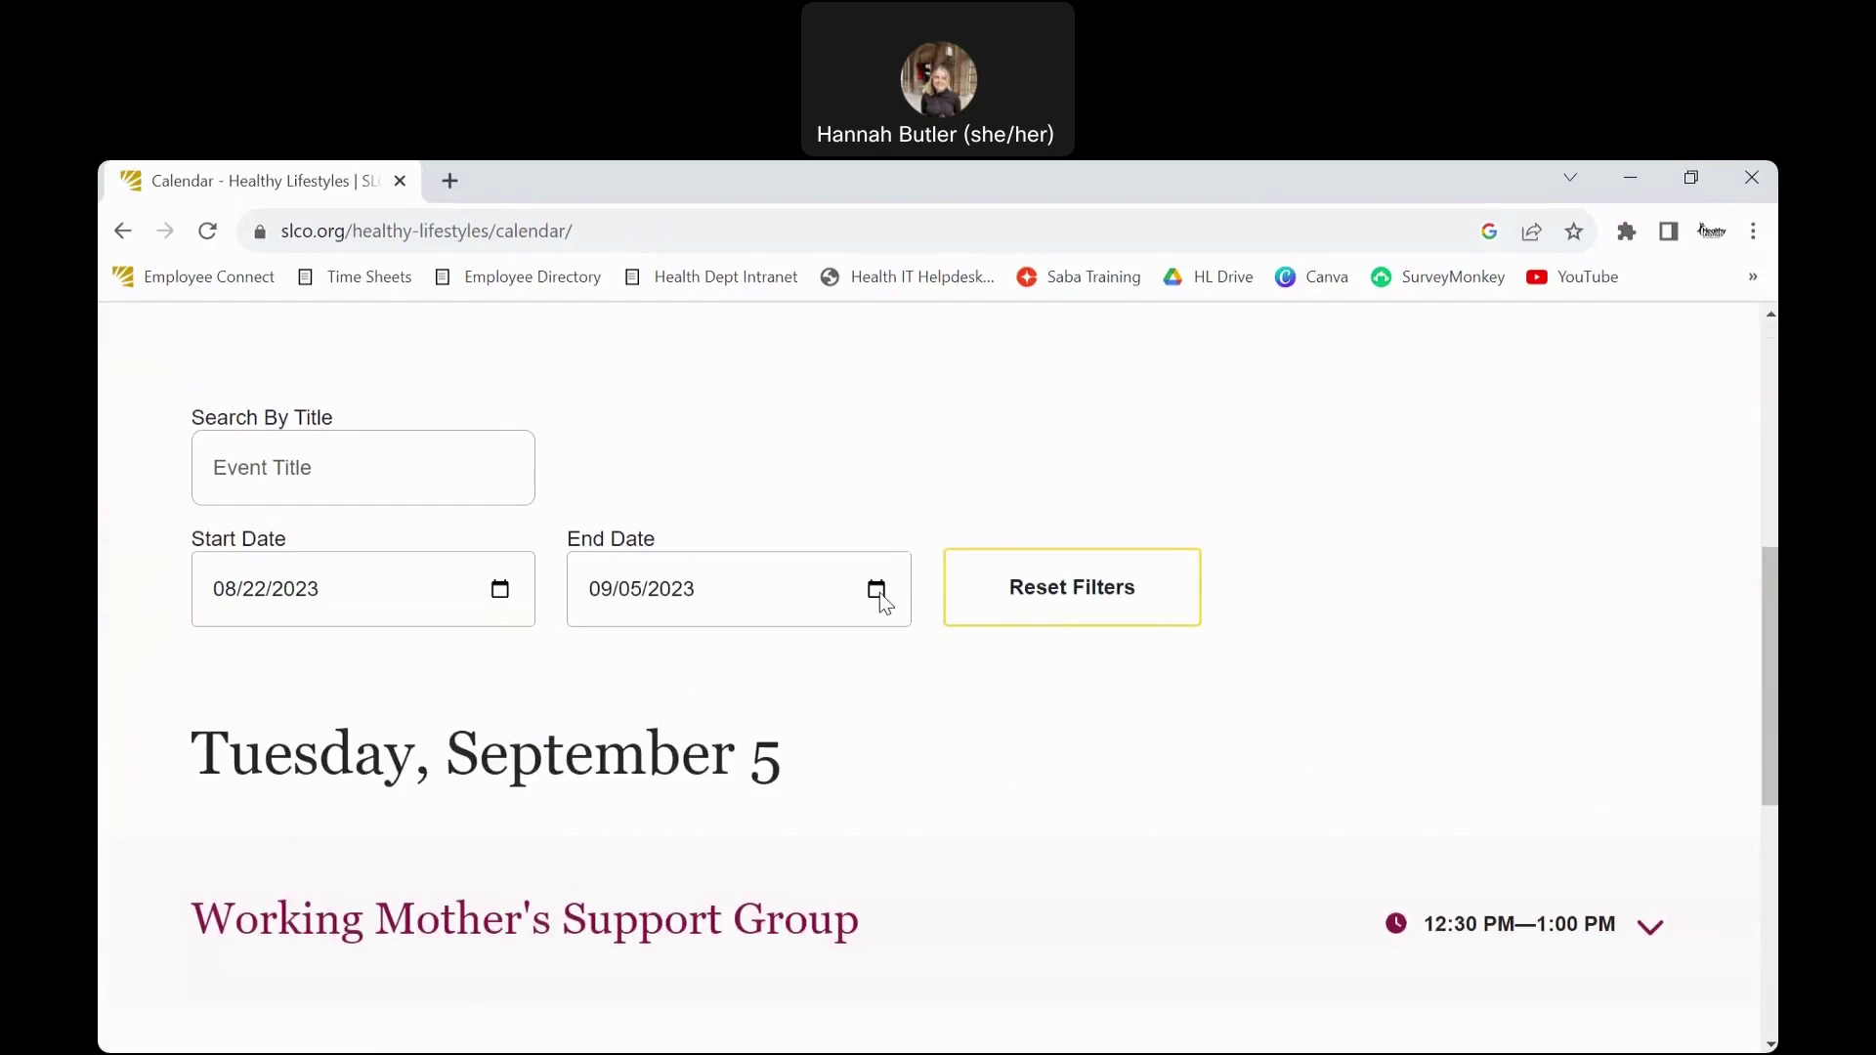
Step: Set the calendar listing's end date to October 28, 2023 (10/28/2023)
left_click(877, 590)
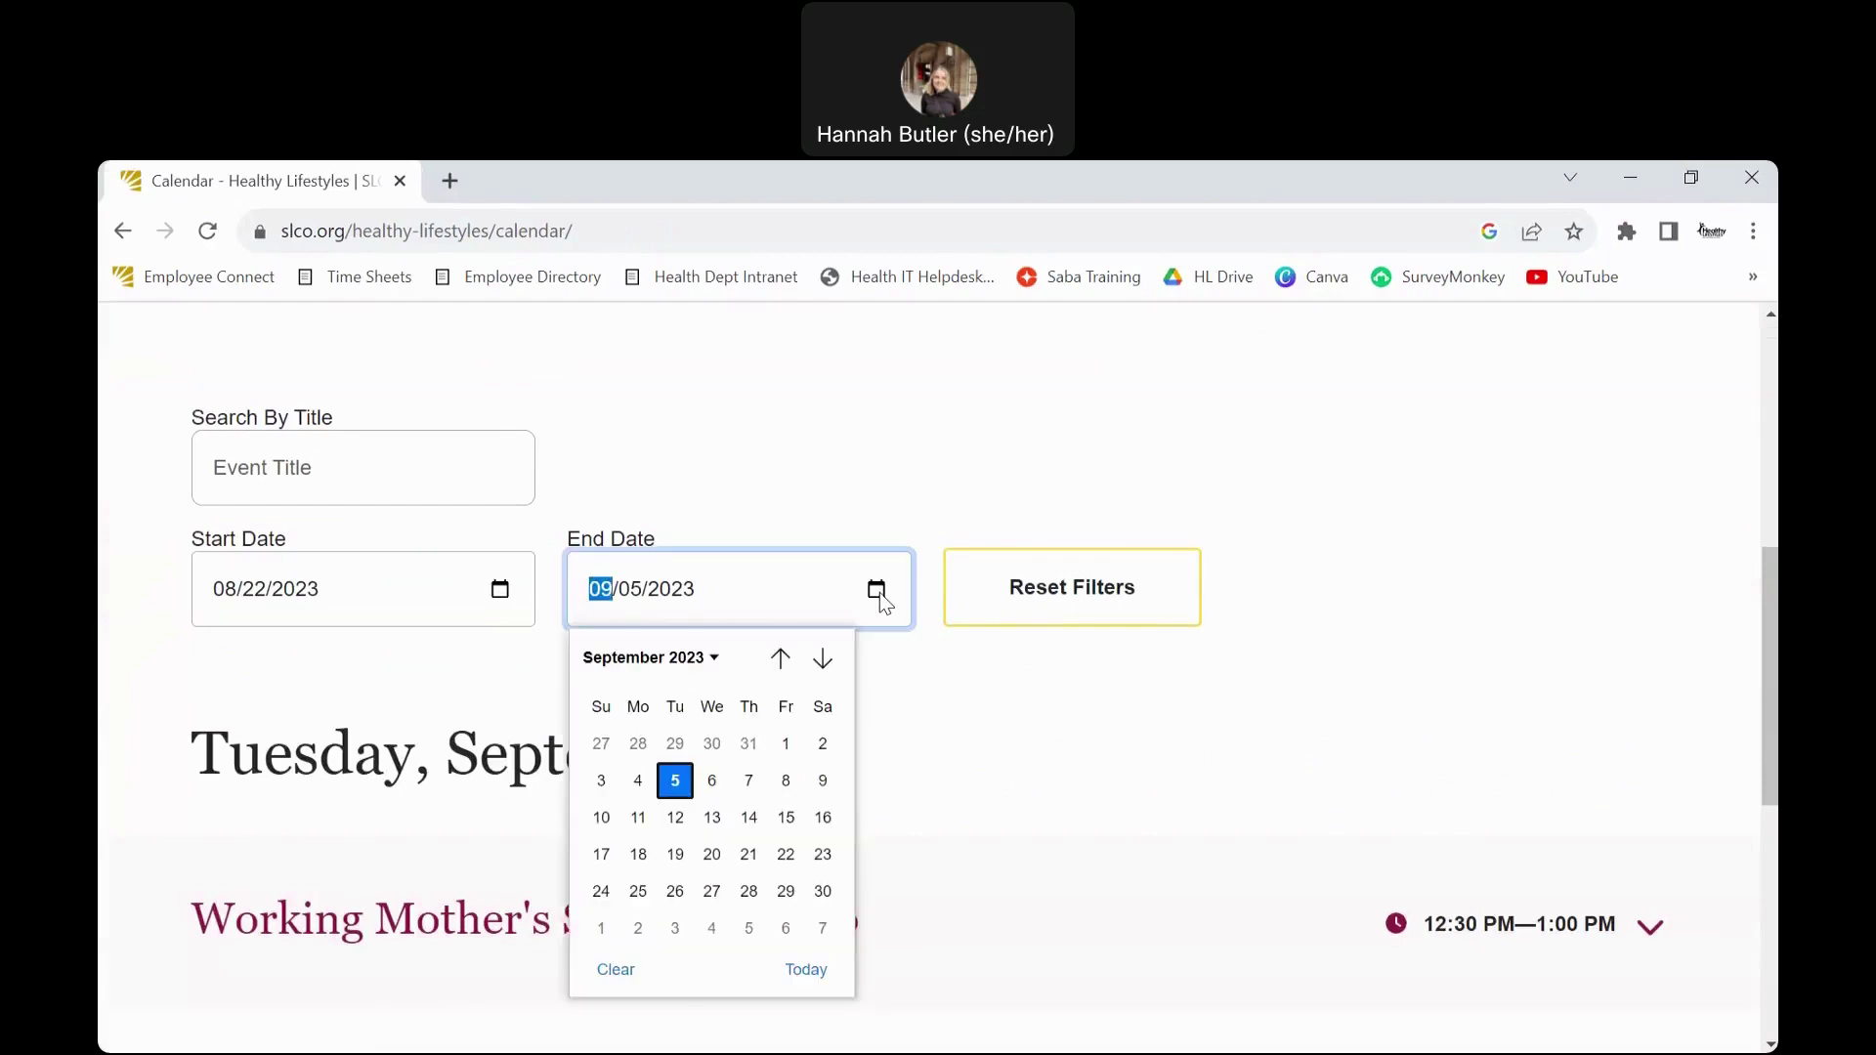
left_click(823, 660)
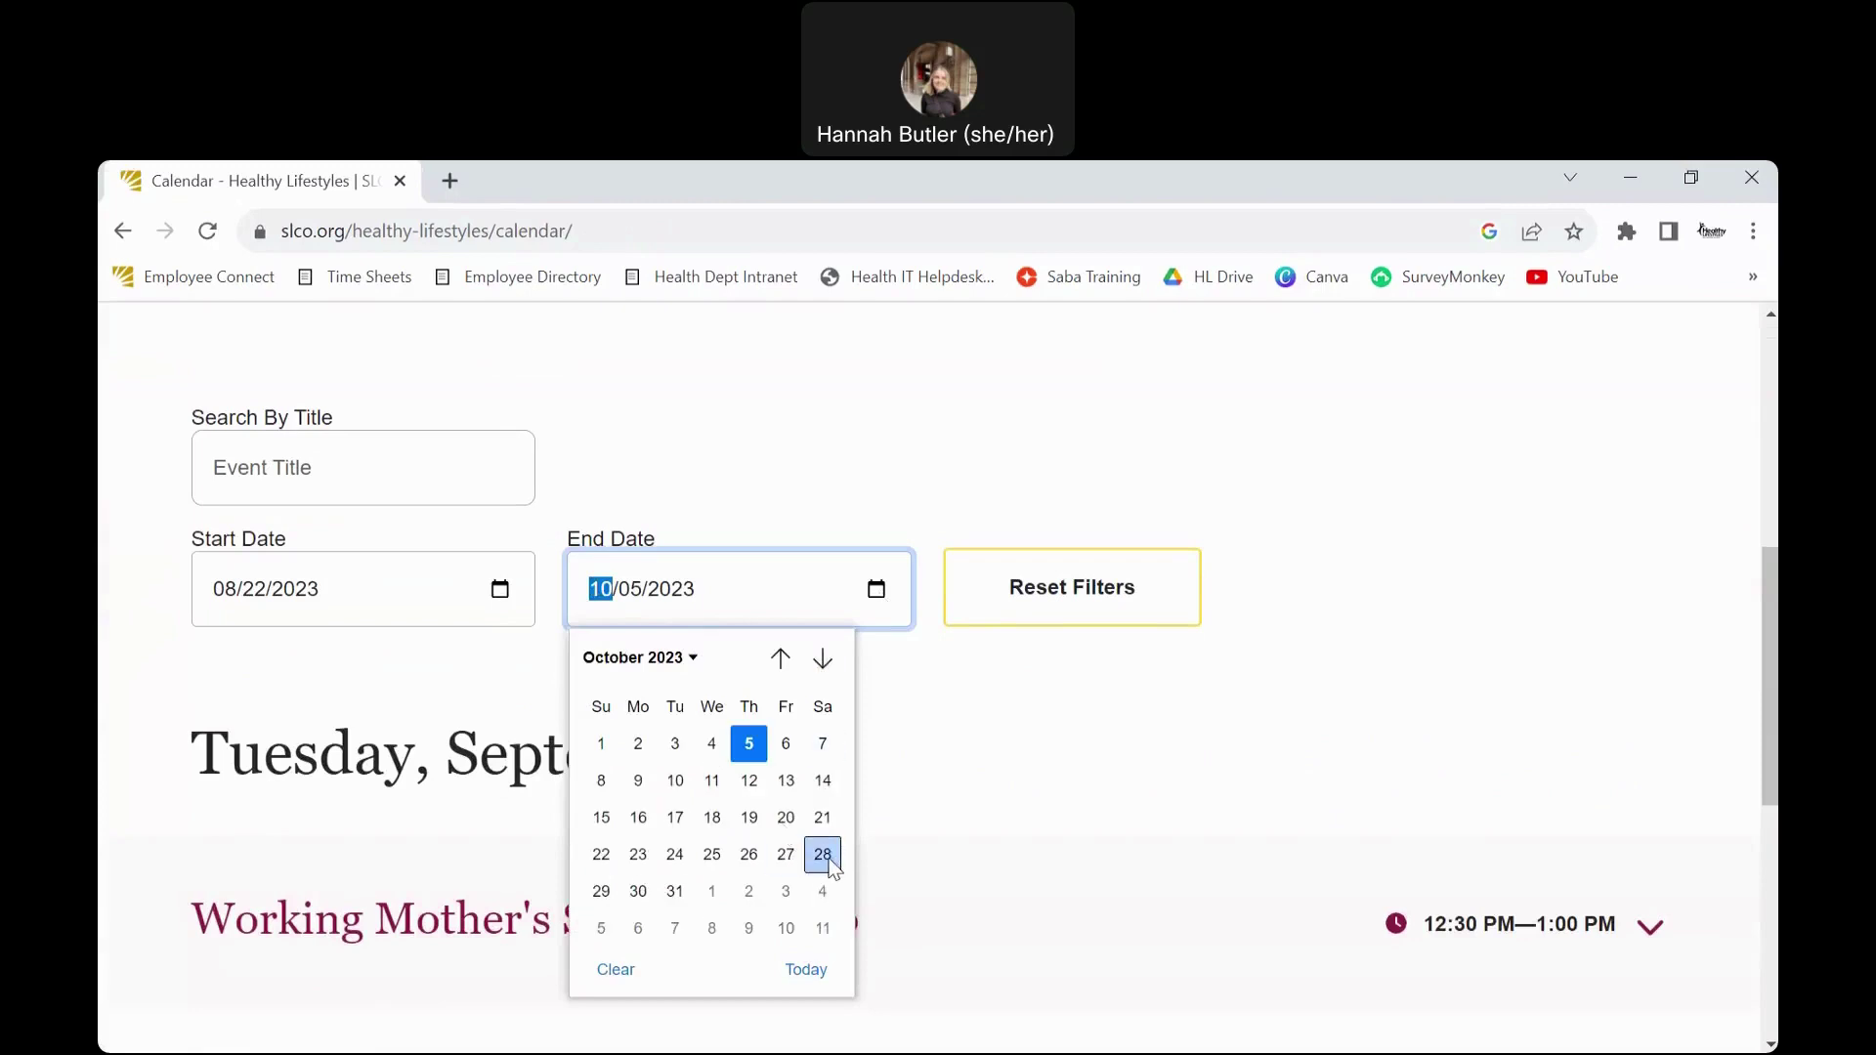
left_click(823, 855)
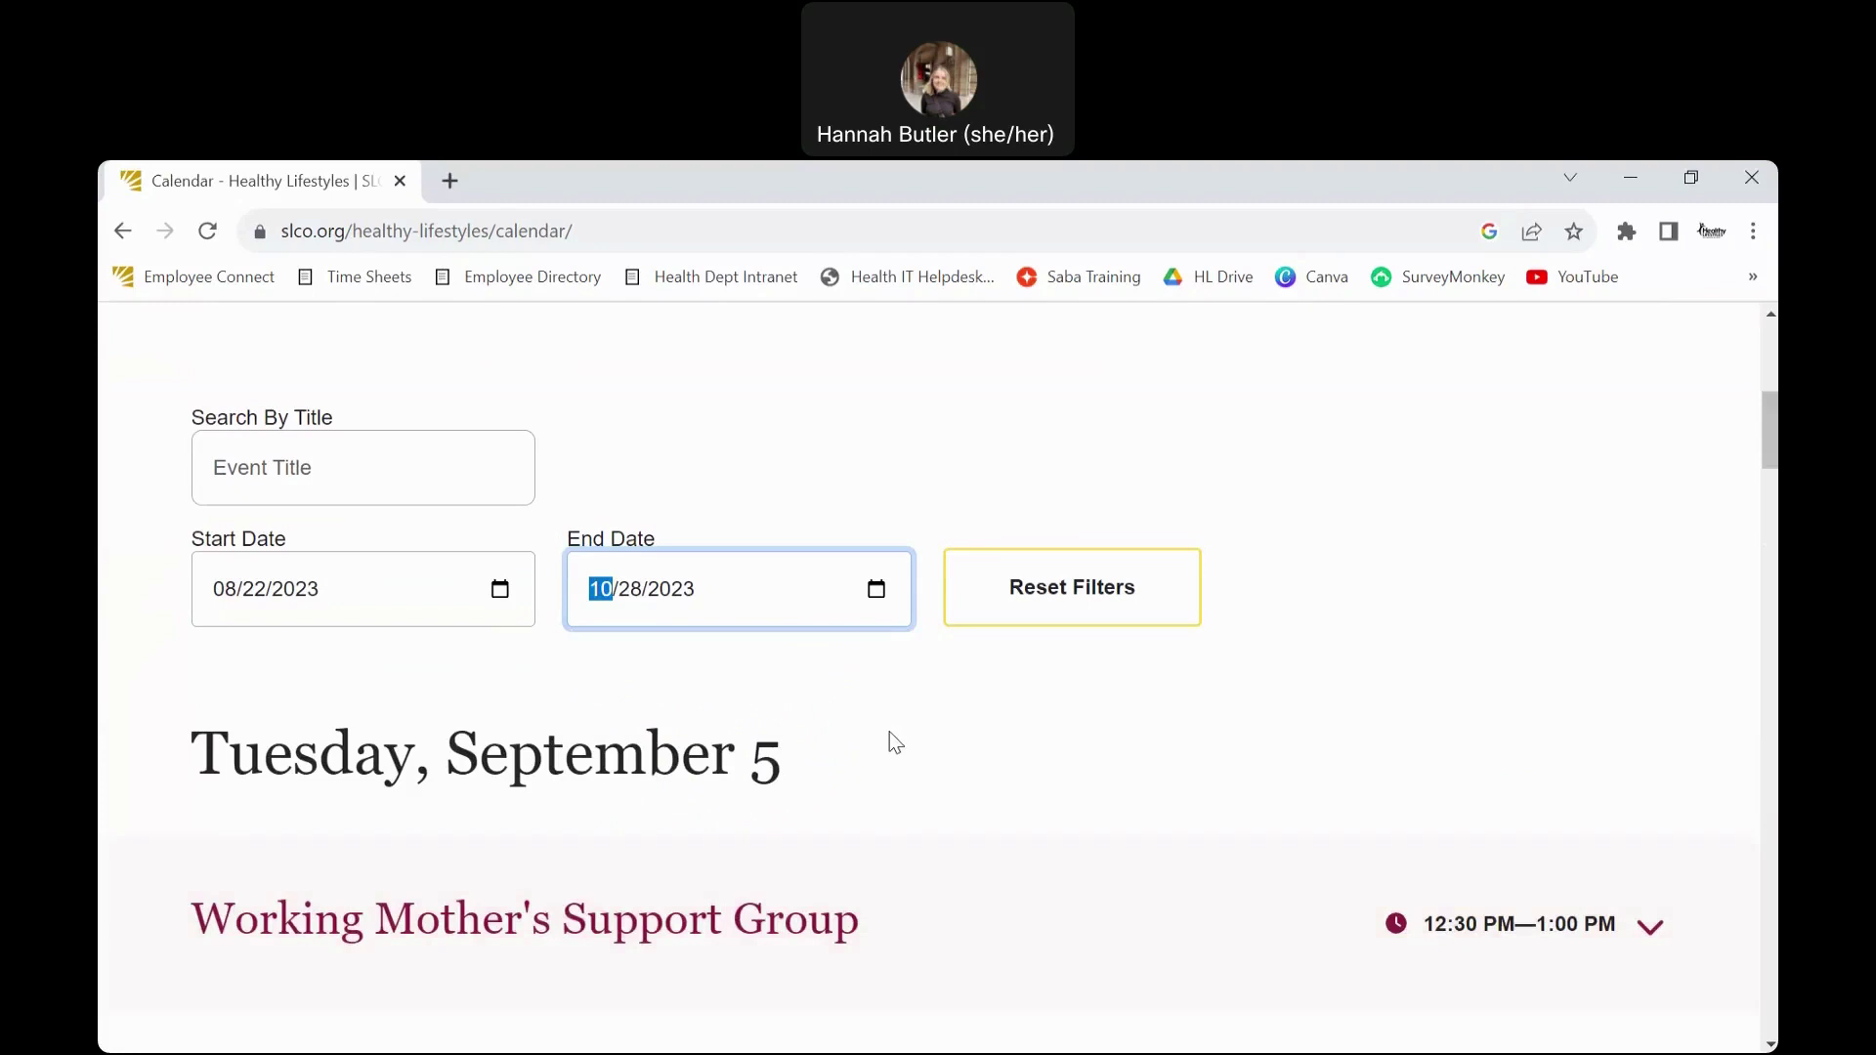
Step: Scroll the calendar listing to Stargazing Family Night on Saturday, September 16
scroll(895, 743, "down", 1)
scroll(893, 744, "down", 1)
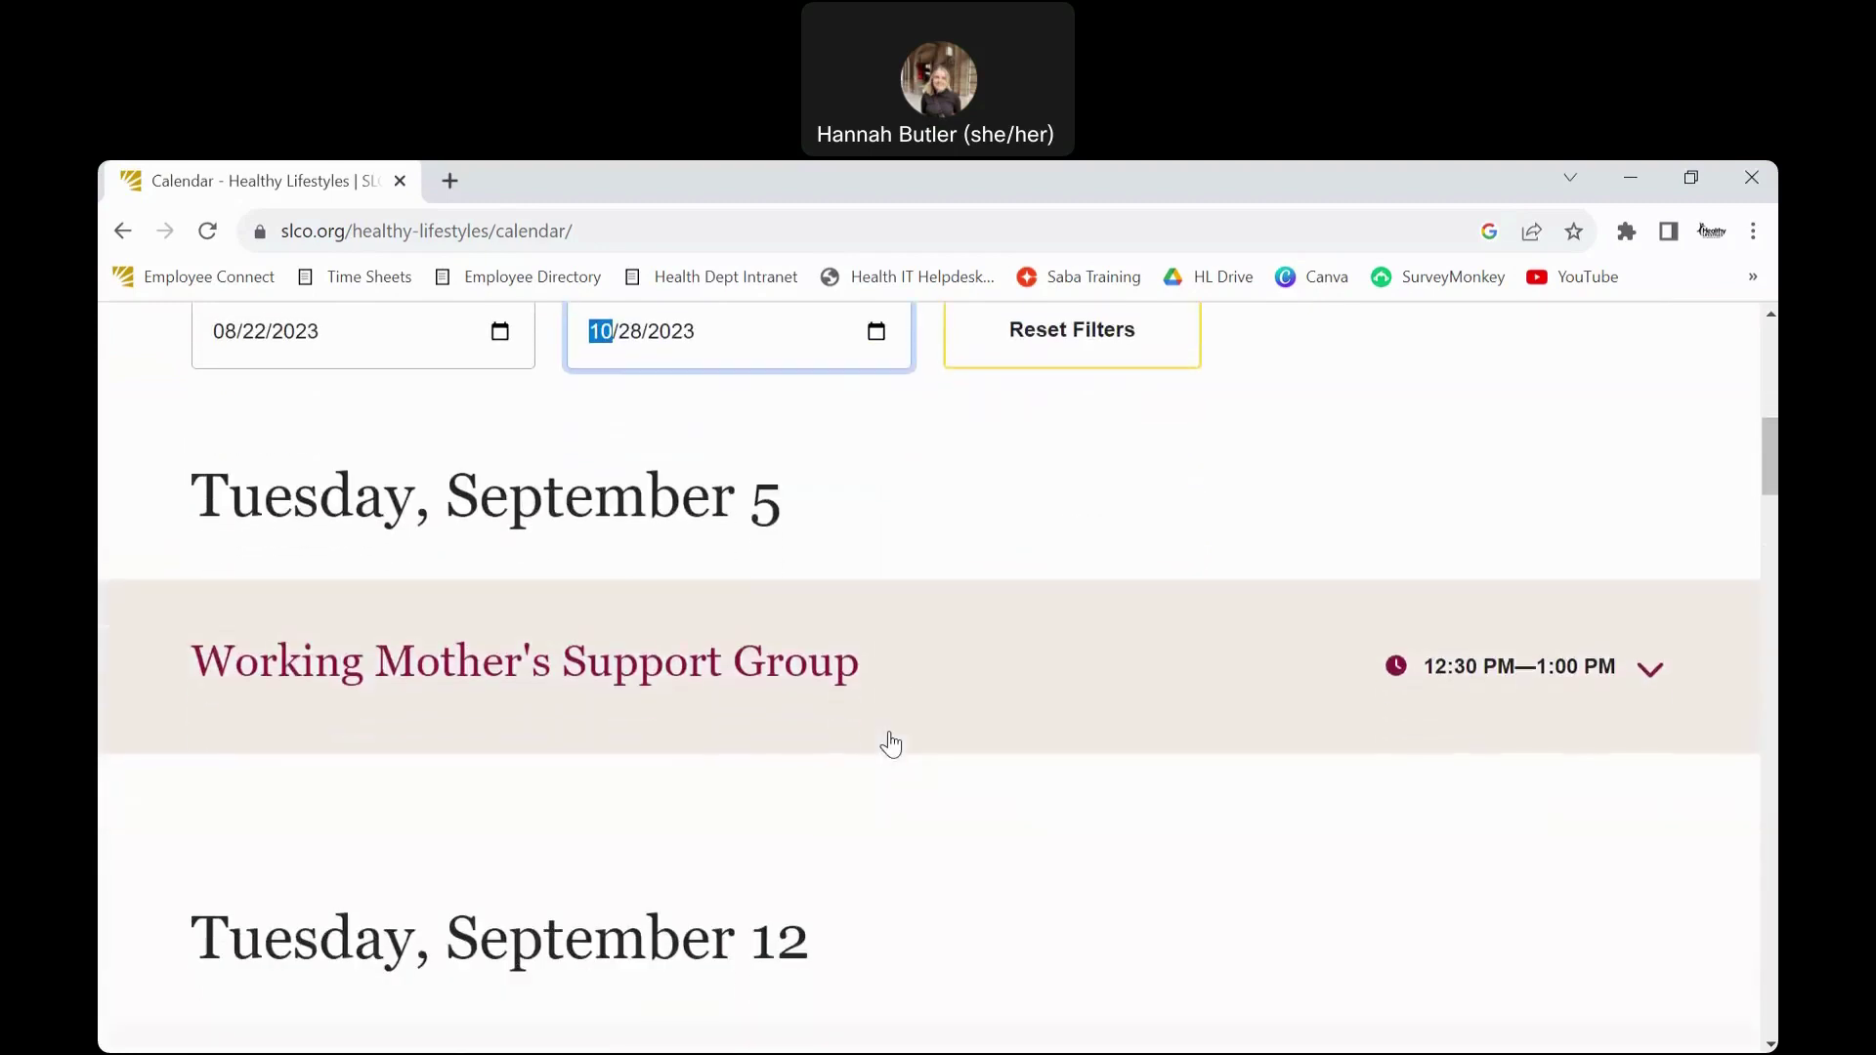
scroll(891, 745, "down", 1)
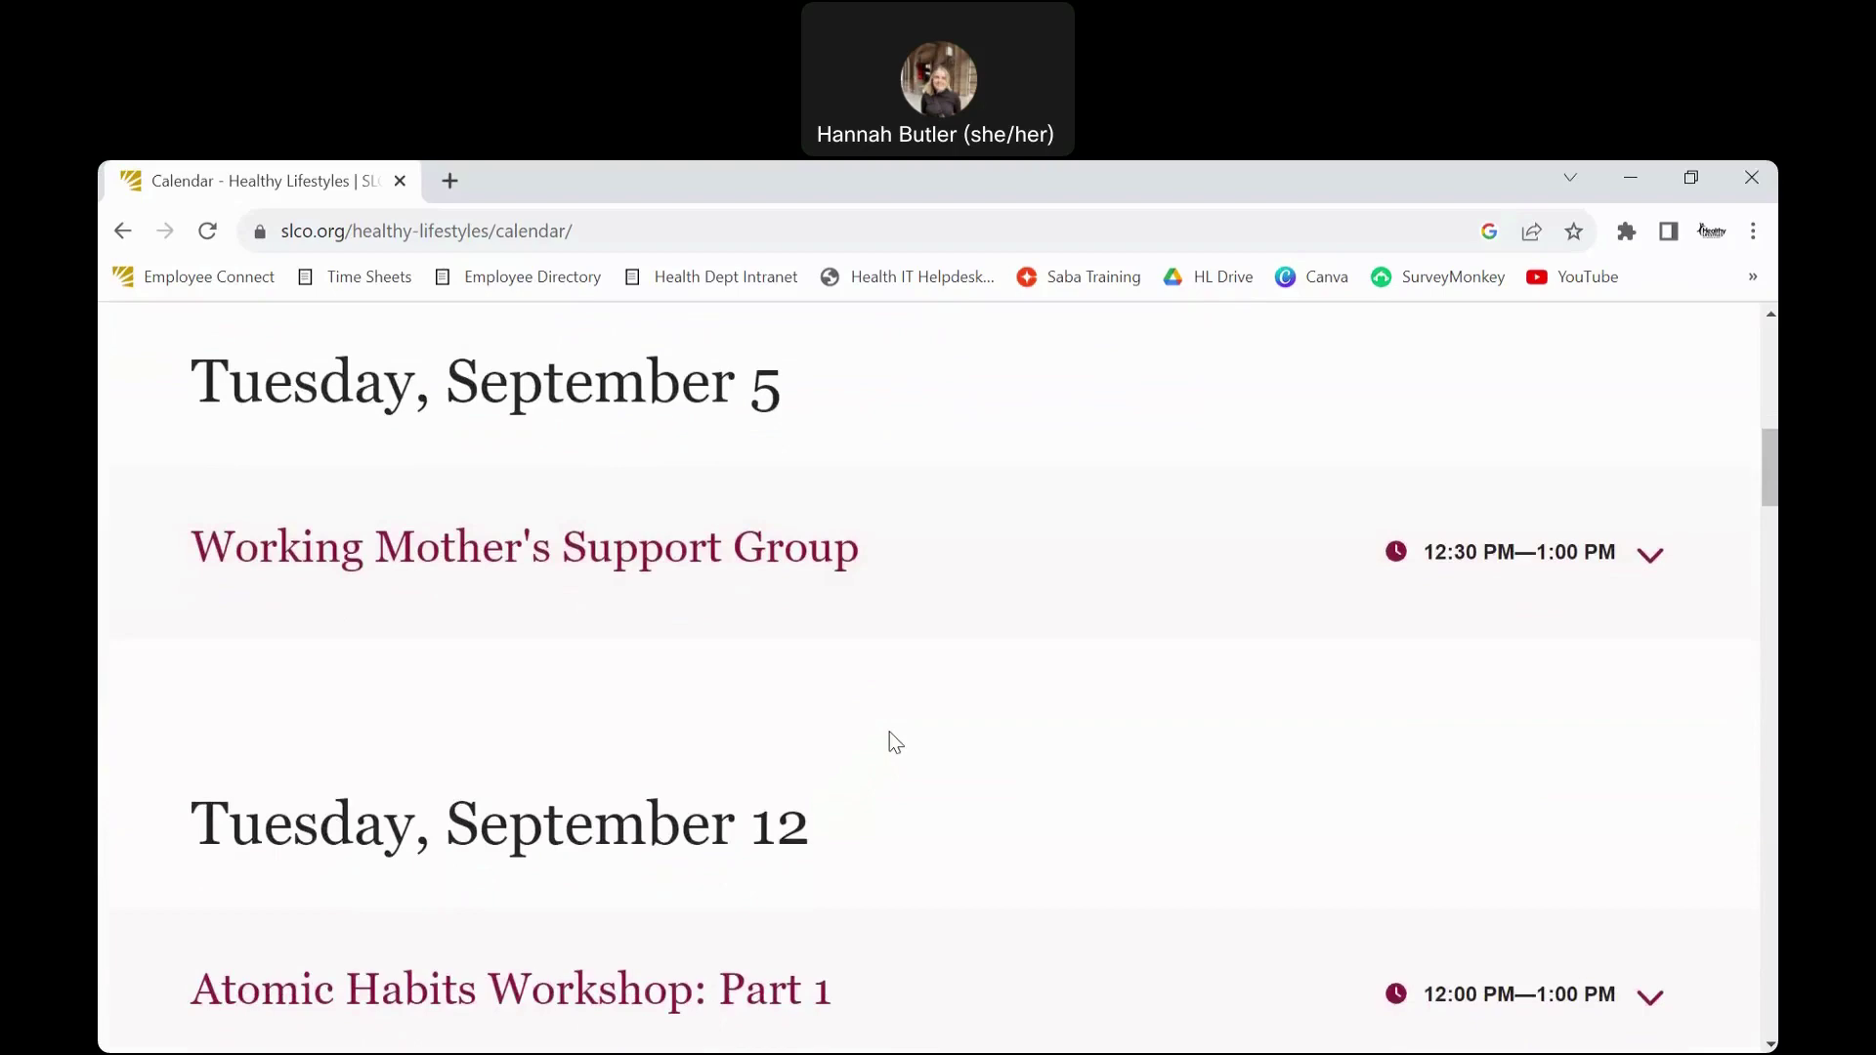
scroll(1759, 655, "down", 6)
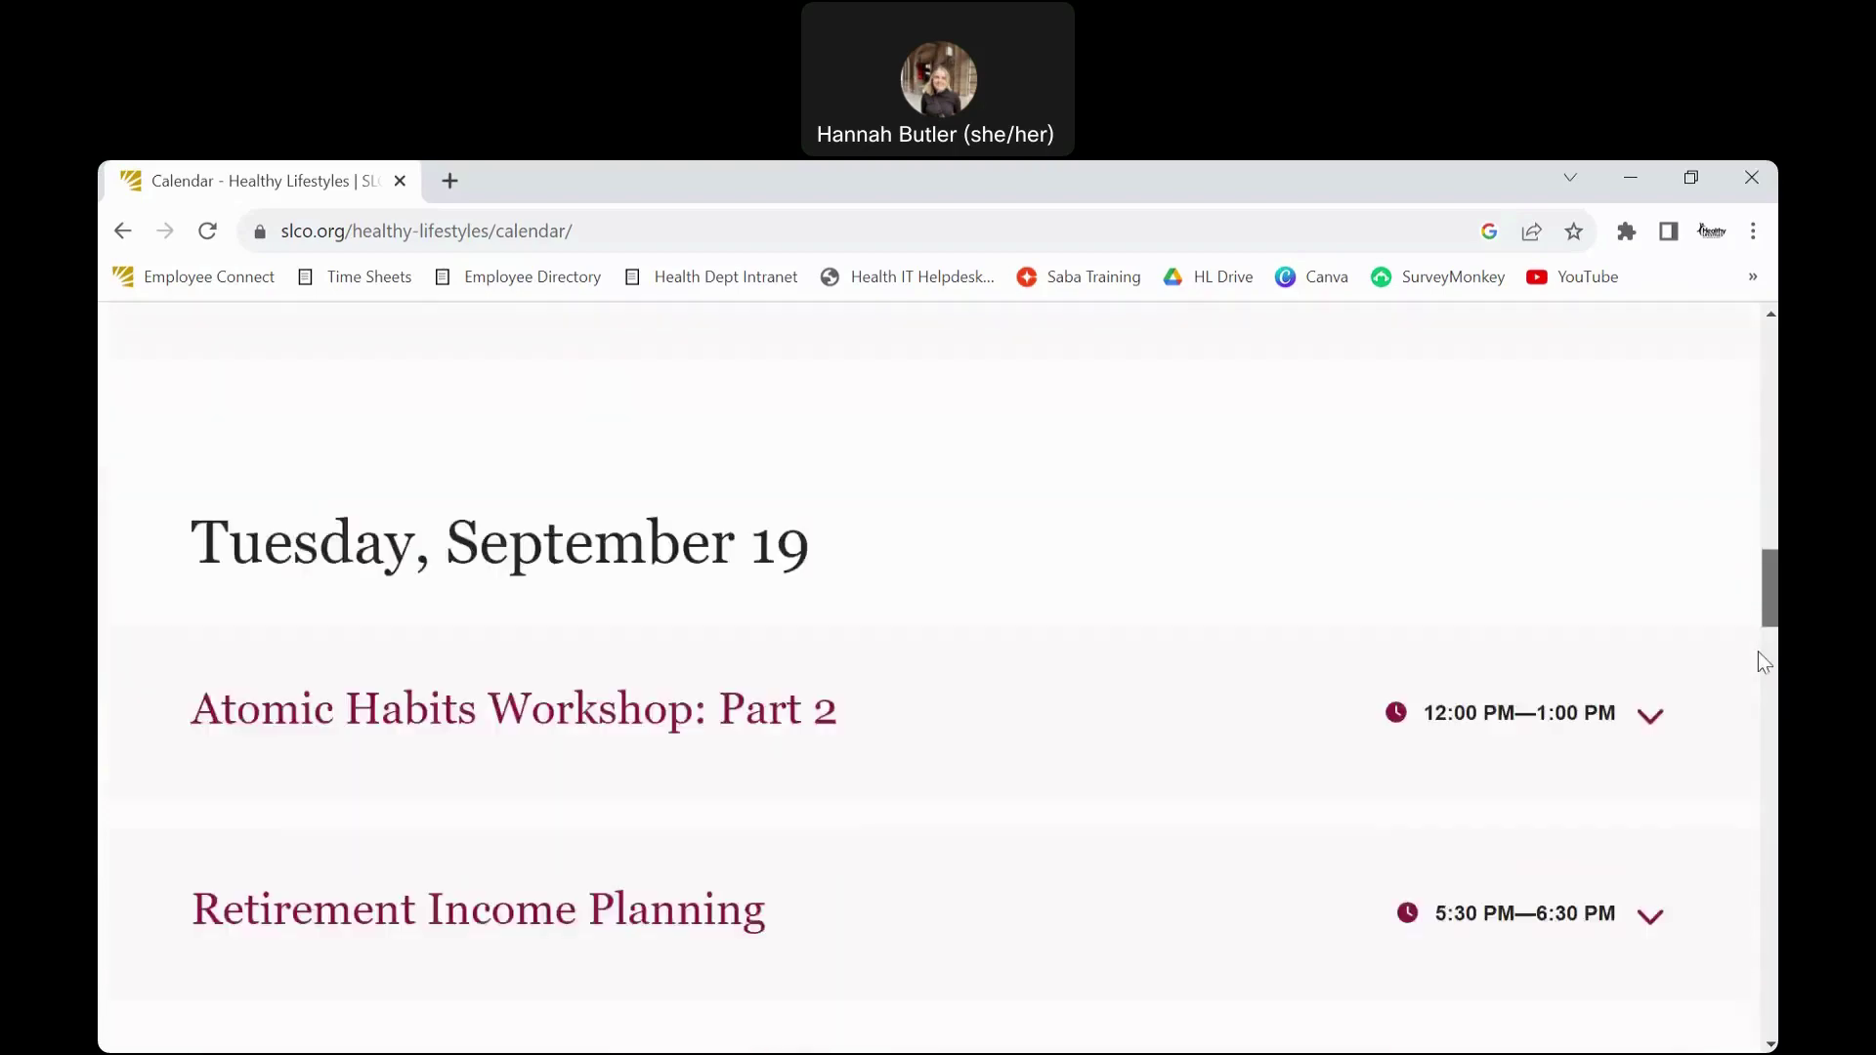
left_click_drag(1764, 662, 1763, 1036)
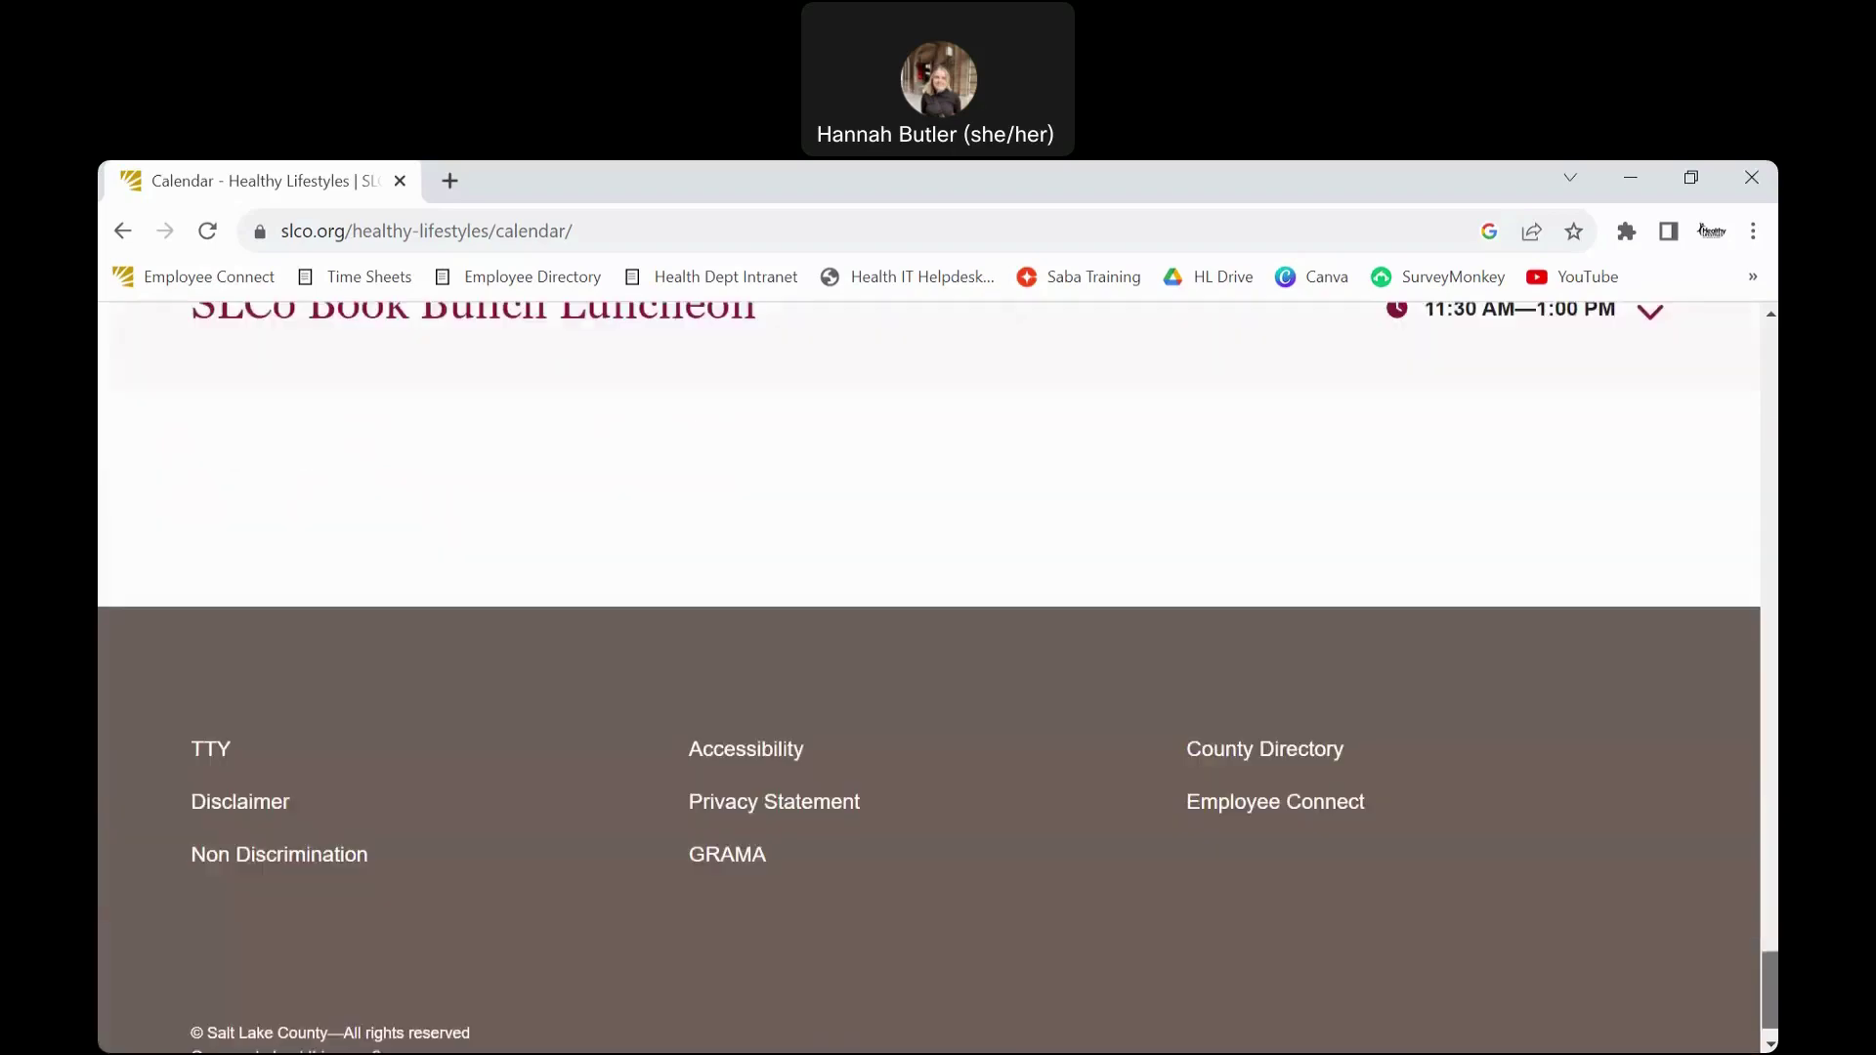
scroll(1168, 615, "up", 3)
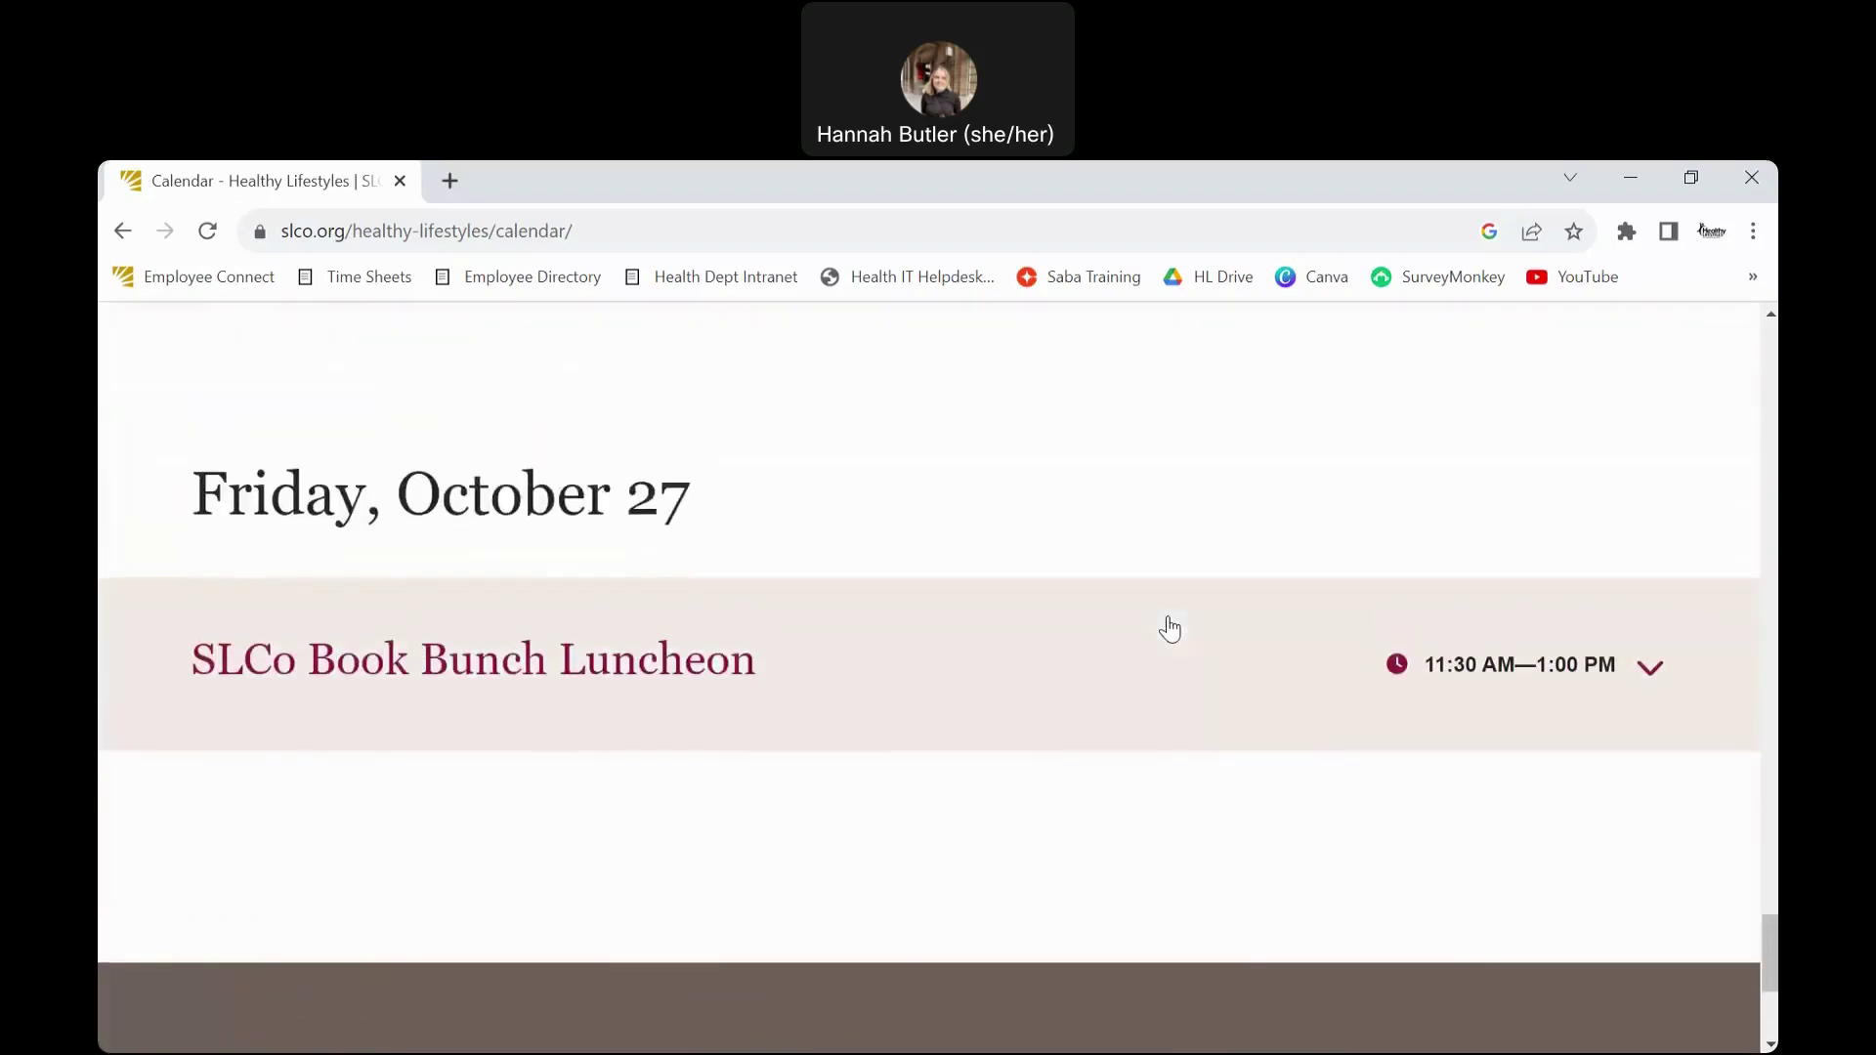
scroll(1171, 628, "up", 10)
scroll(1170, 629, "up", 8)
scroll(1172, 627, "up", 4)
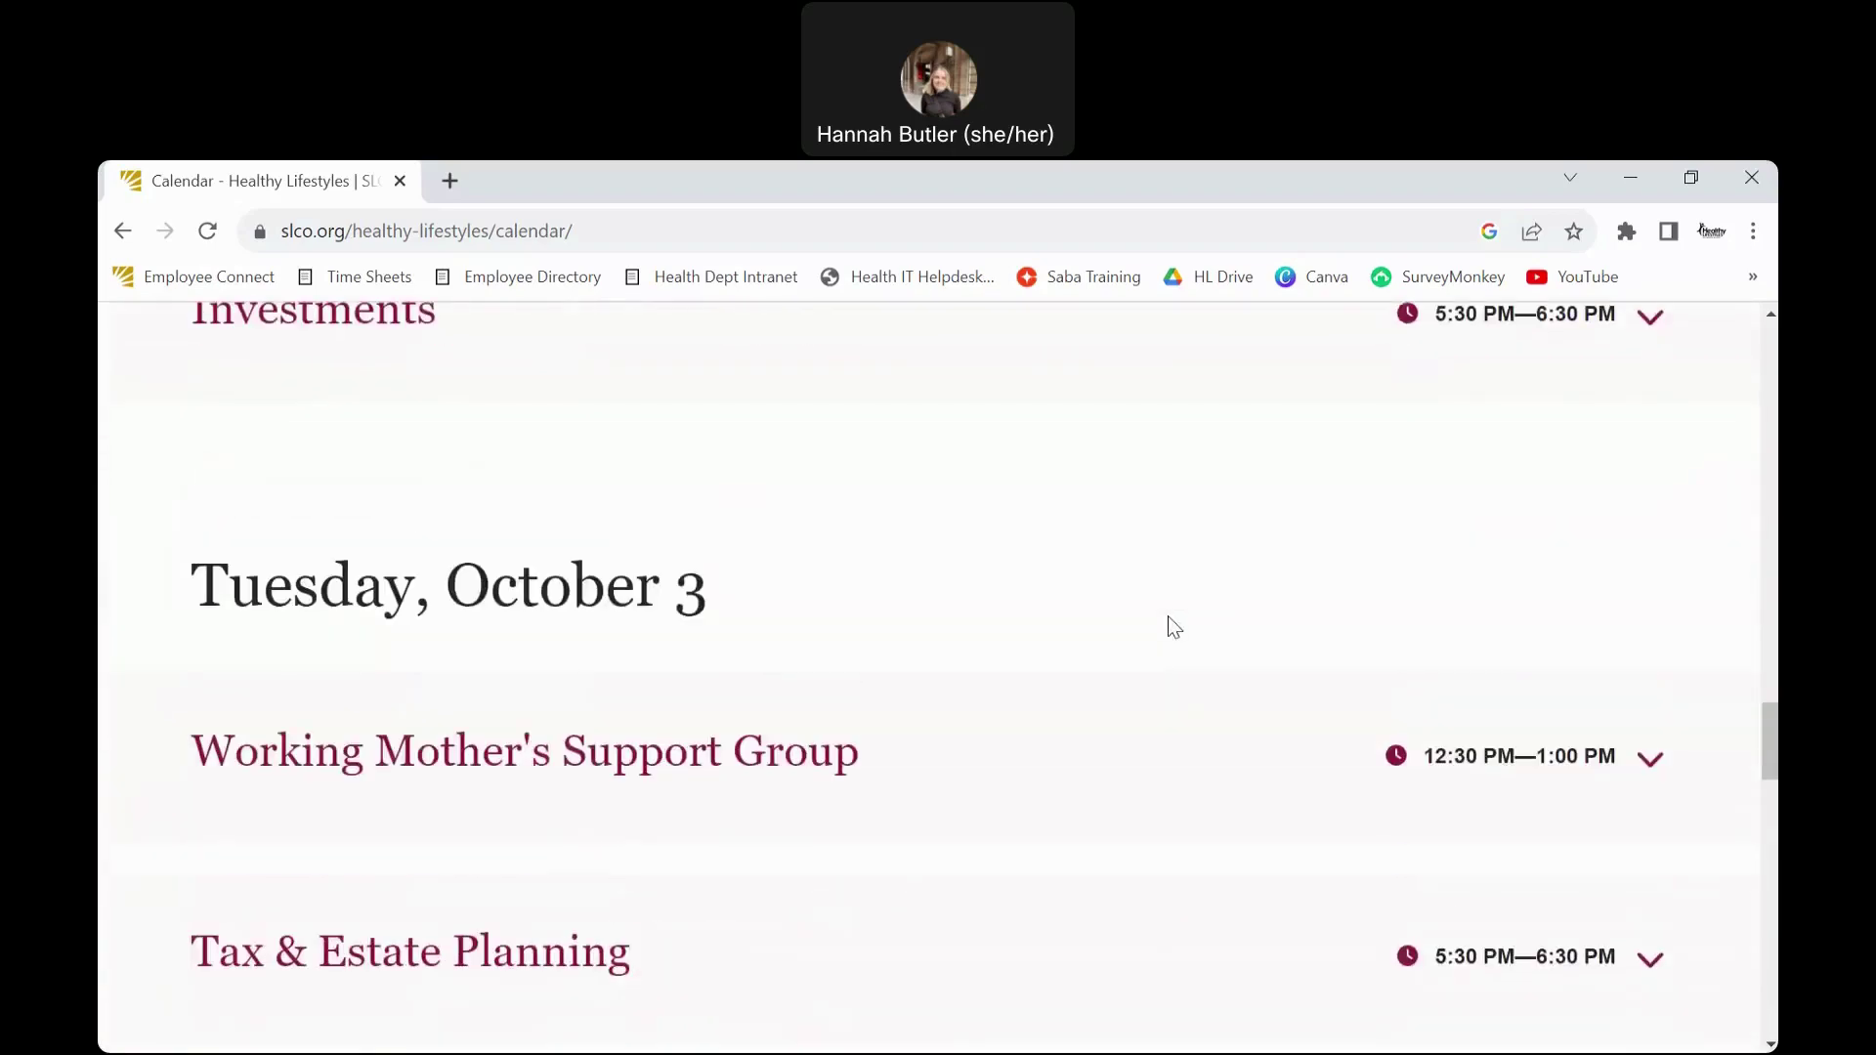
scroll(1173, 627, "up", 6)
scroll(1173, 627, "up", 5)
scroll(1174, 627, "up", 1)
scroll(1174, 627, "up", 4)
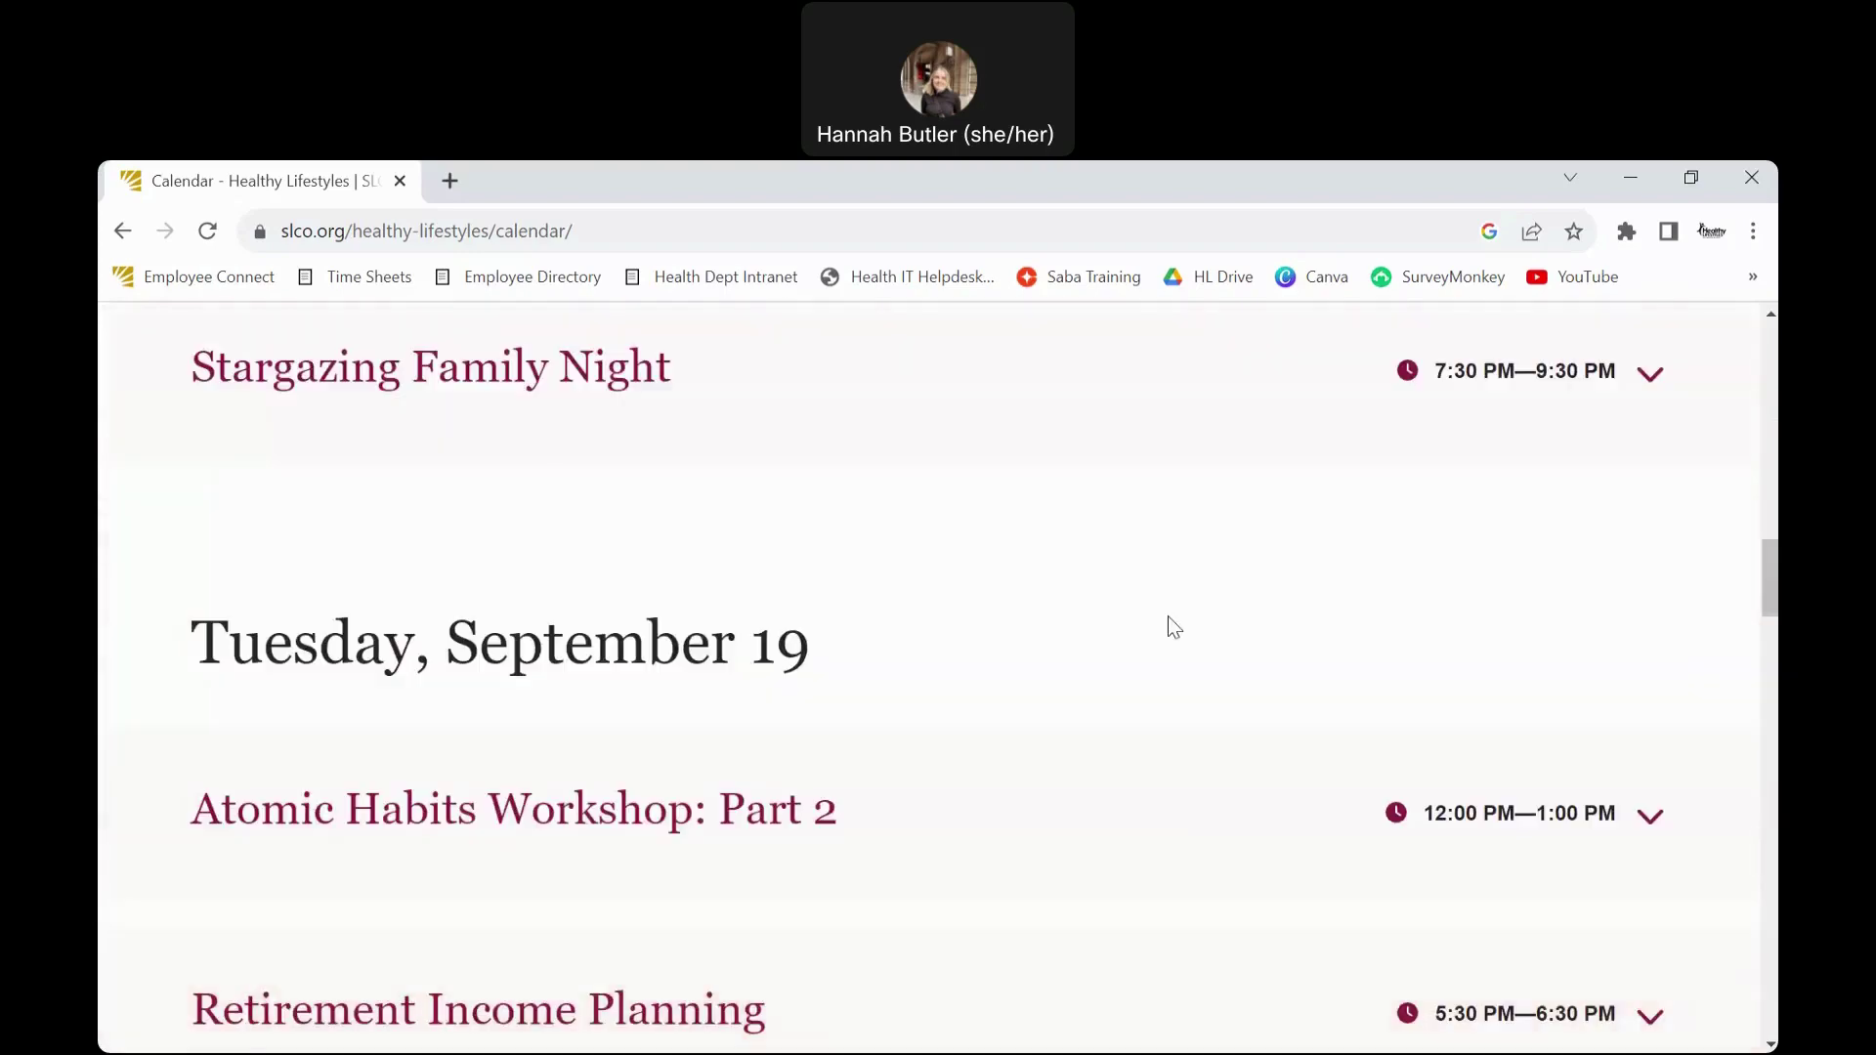
scroll(1168, 625, "up", 5)
scroll(1168, 626, "down", 2)
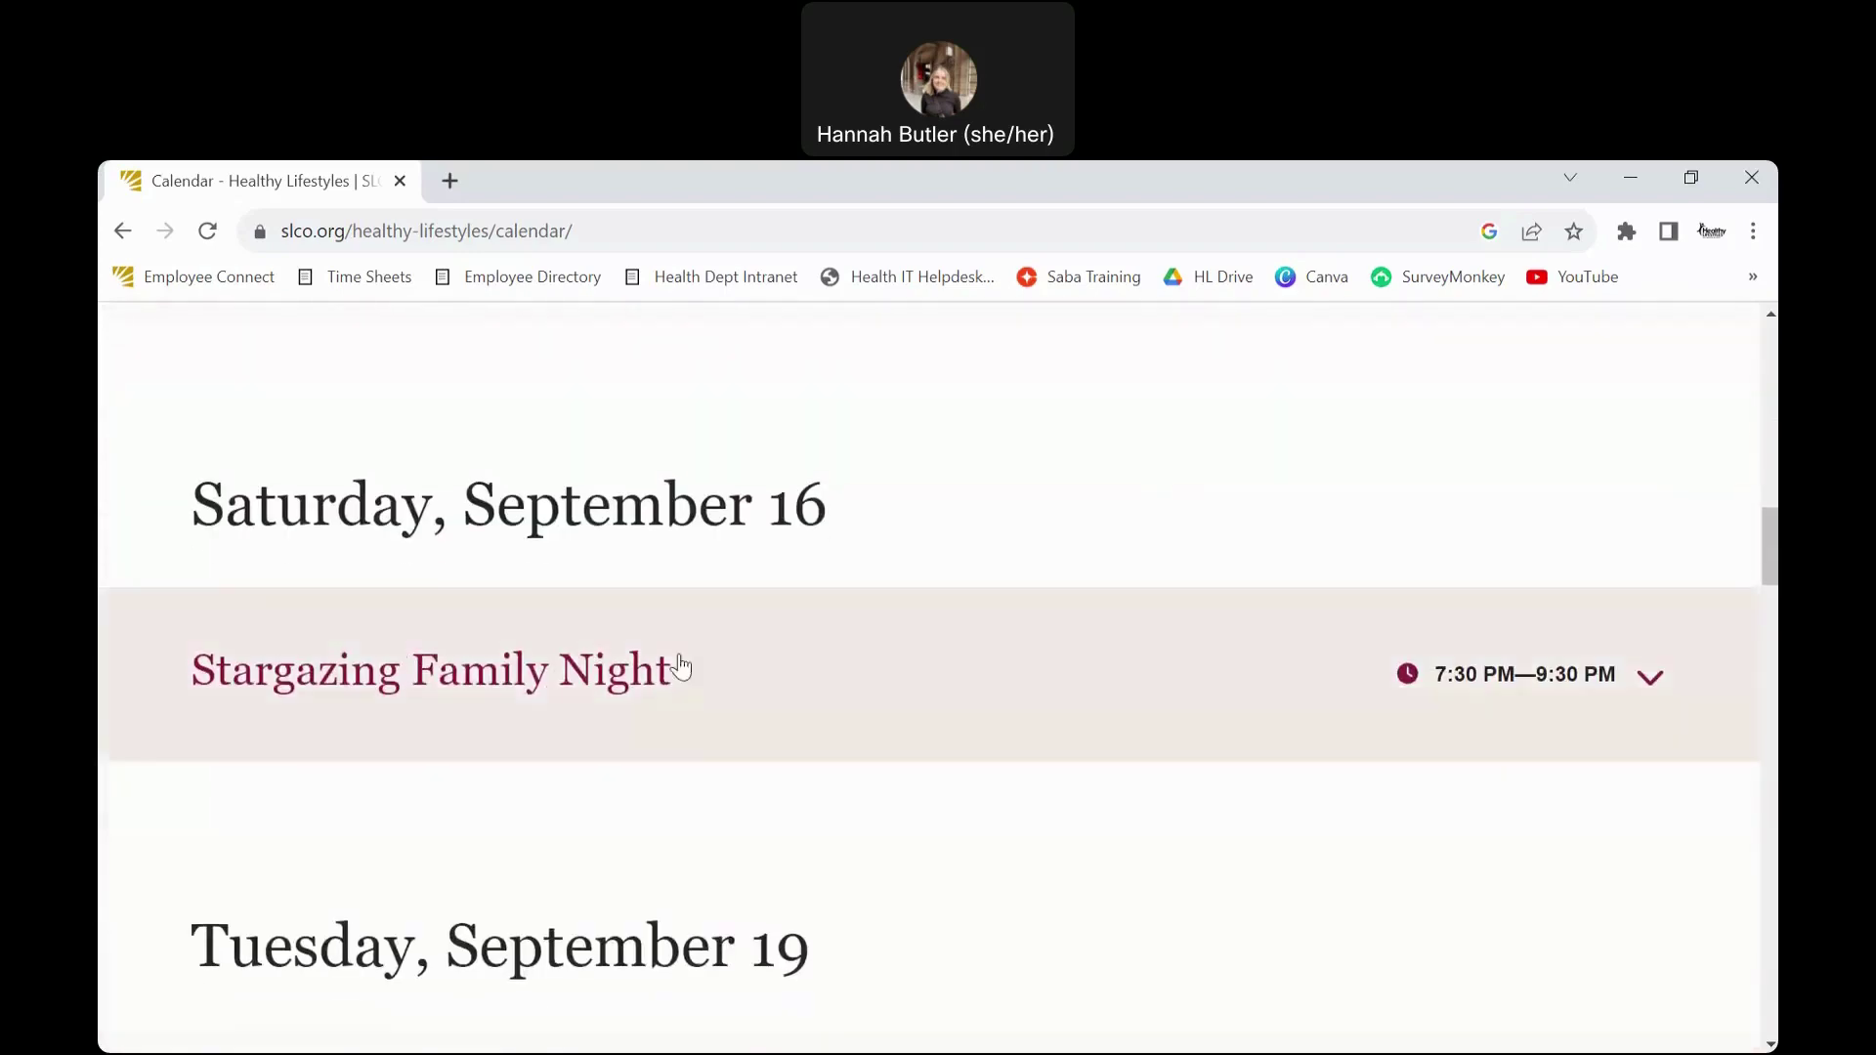
Step: Expand the September 16 Stargazing Family Night details and open its Register Now form
left_click(525, 674)
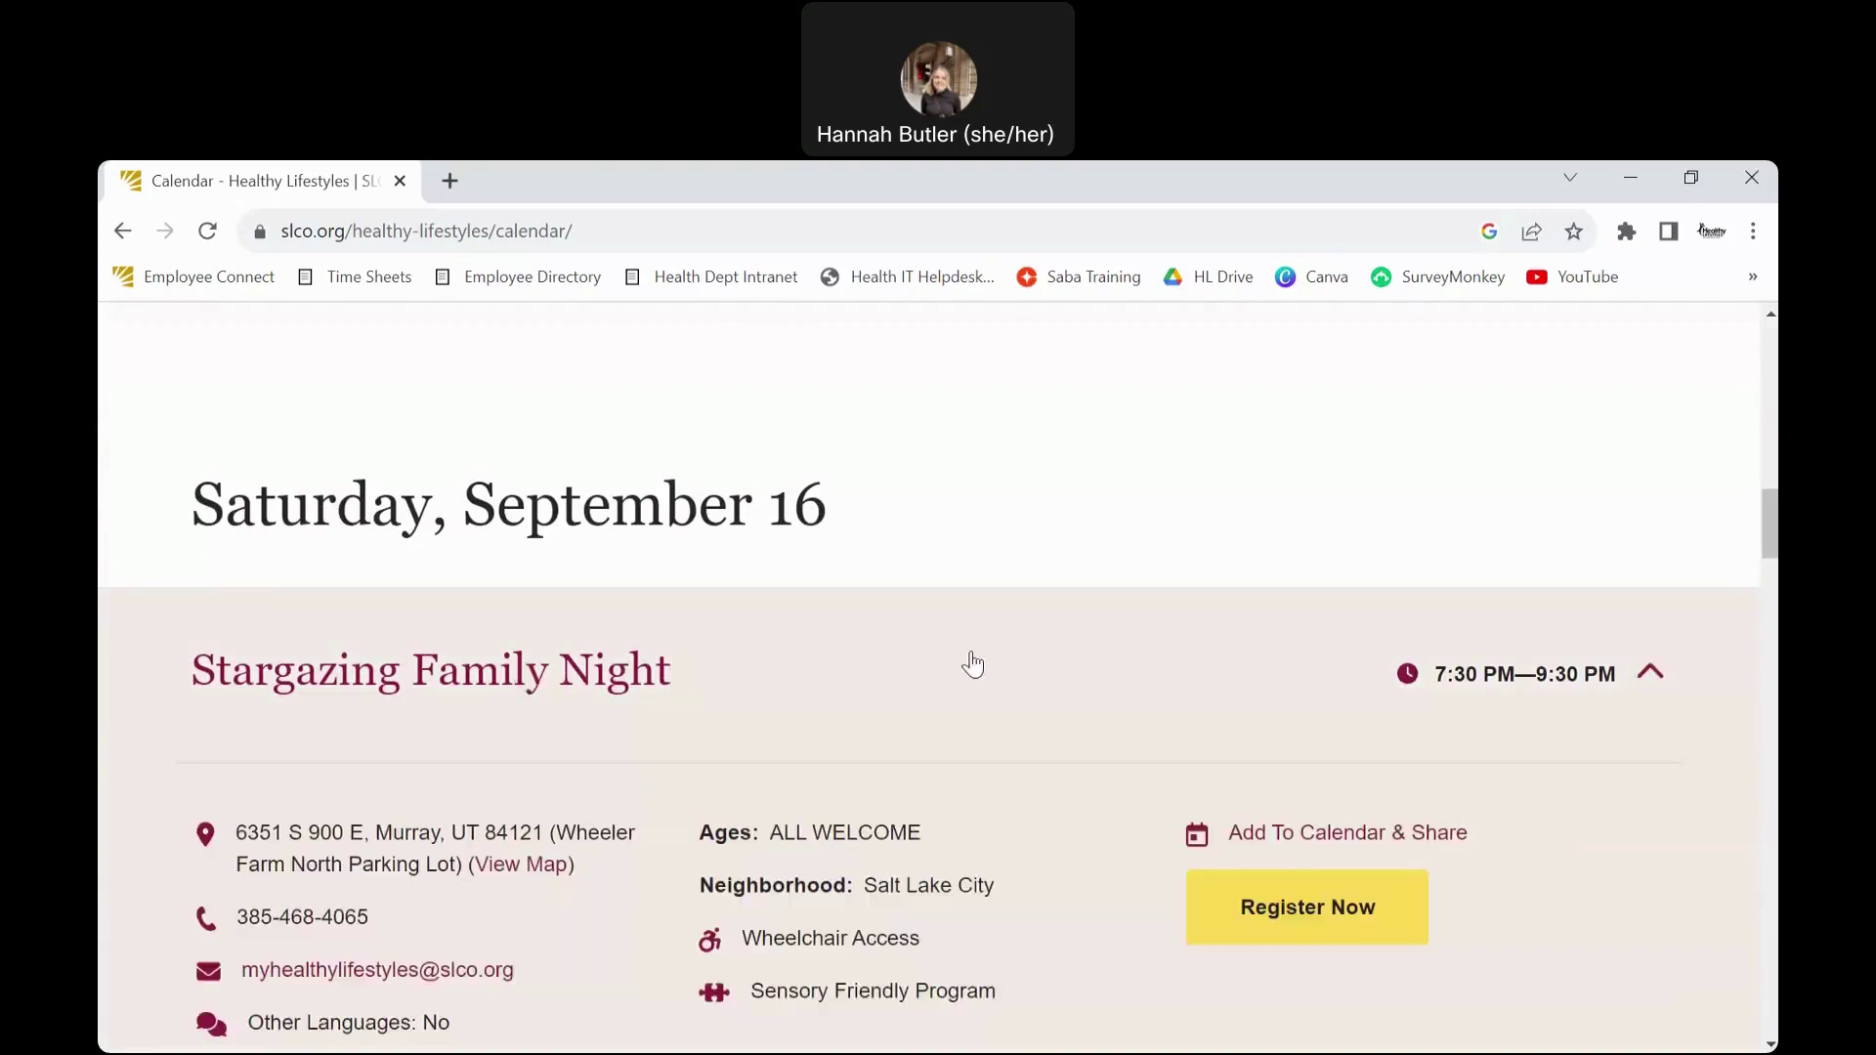
scroll(992, 655, "down", 2)
scroll(994, 654, "down", 1)
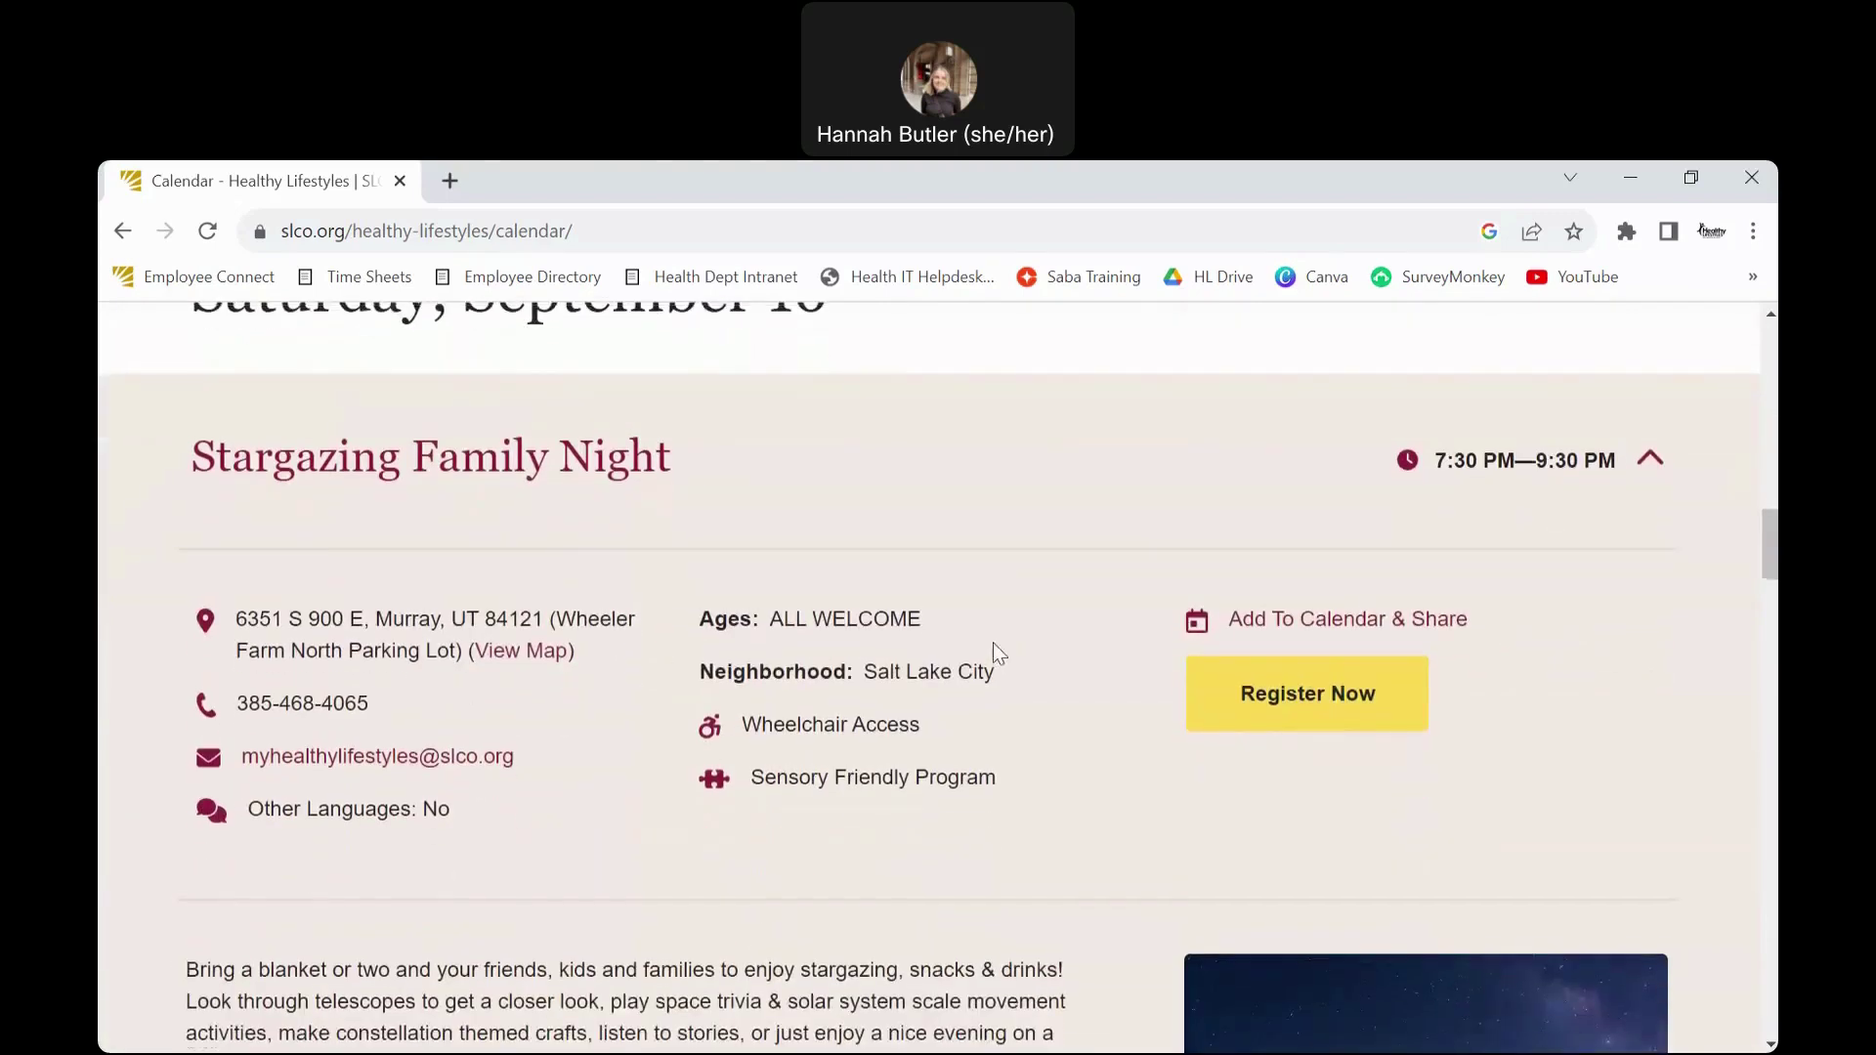
scroll(993, 642, "down", 1)
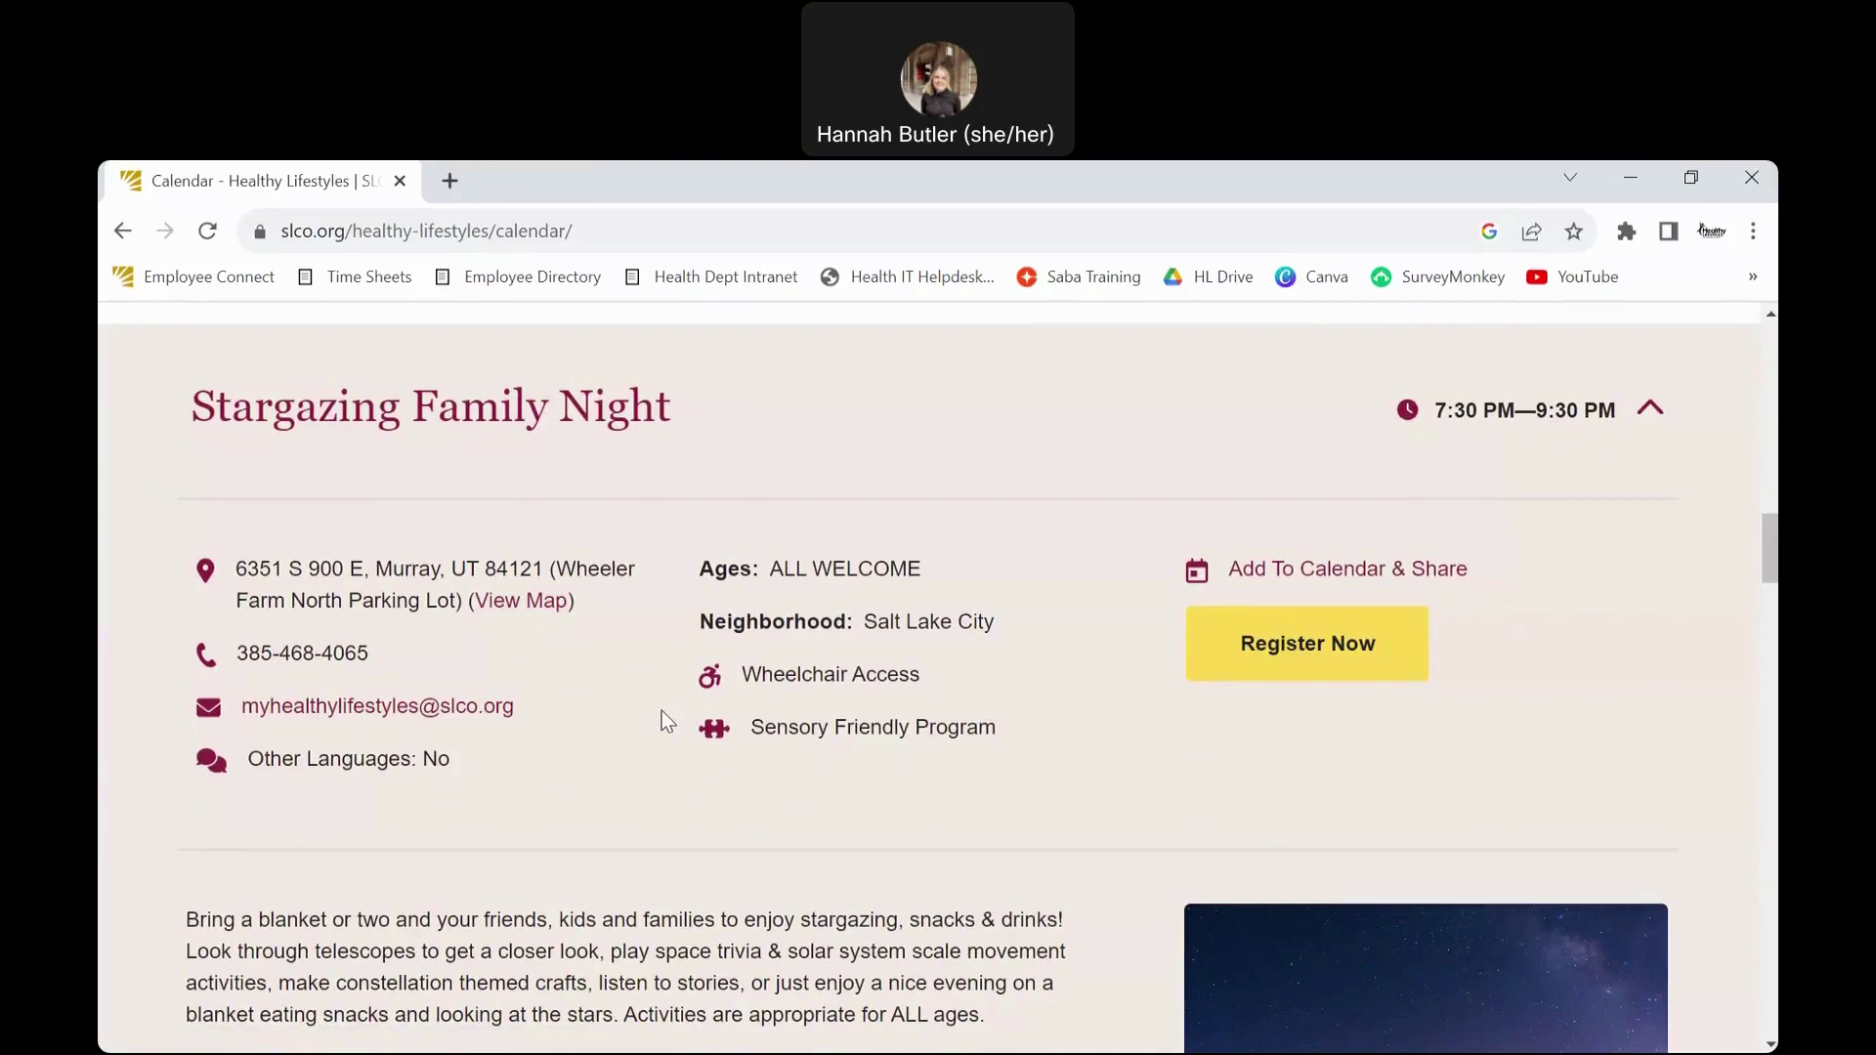
scroll(661, 711, "down", 3)
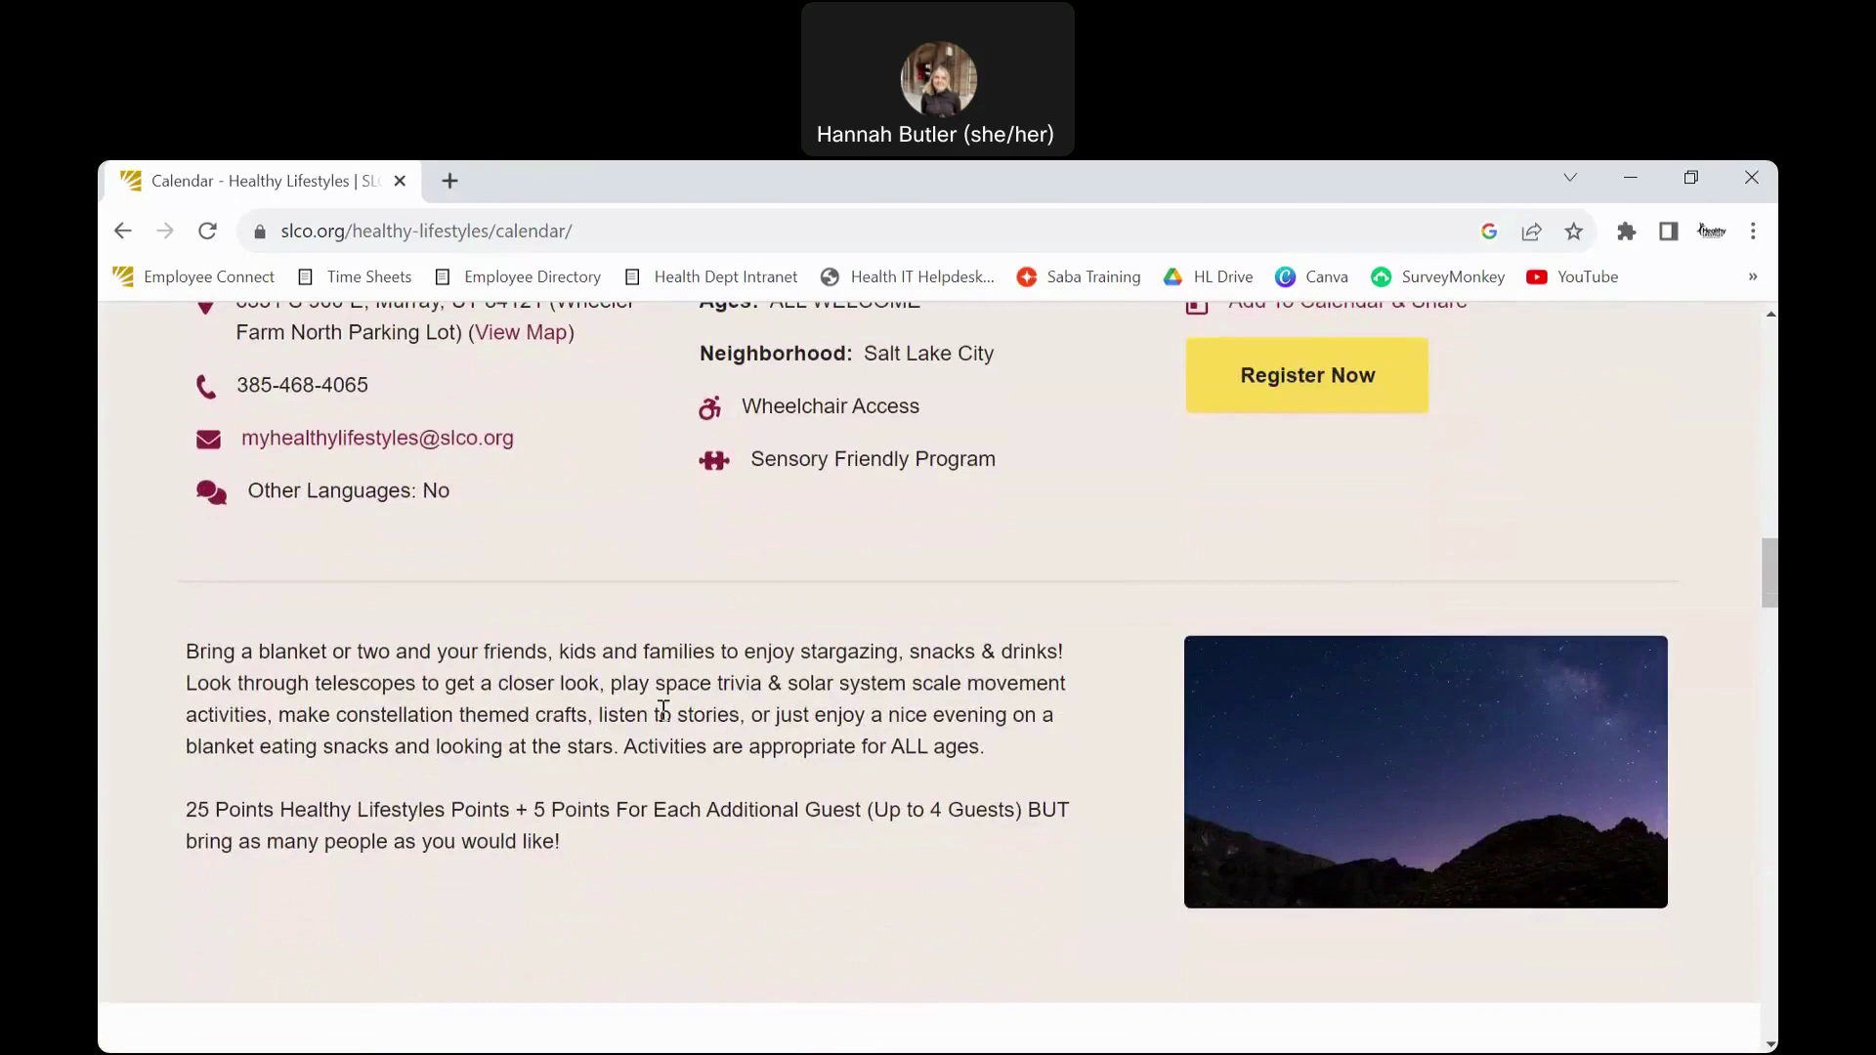
scroll(662, 710, "up", 1)
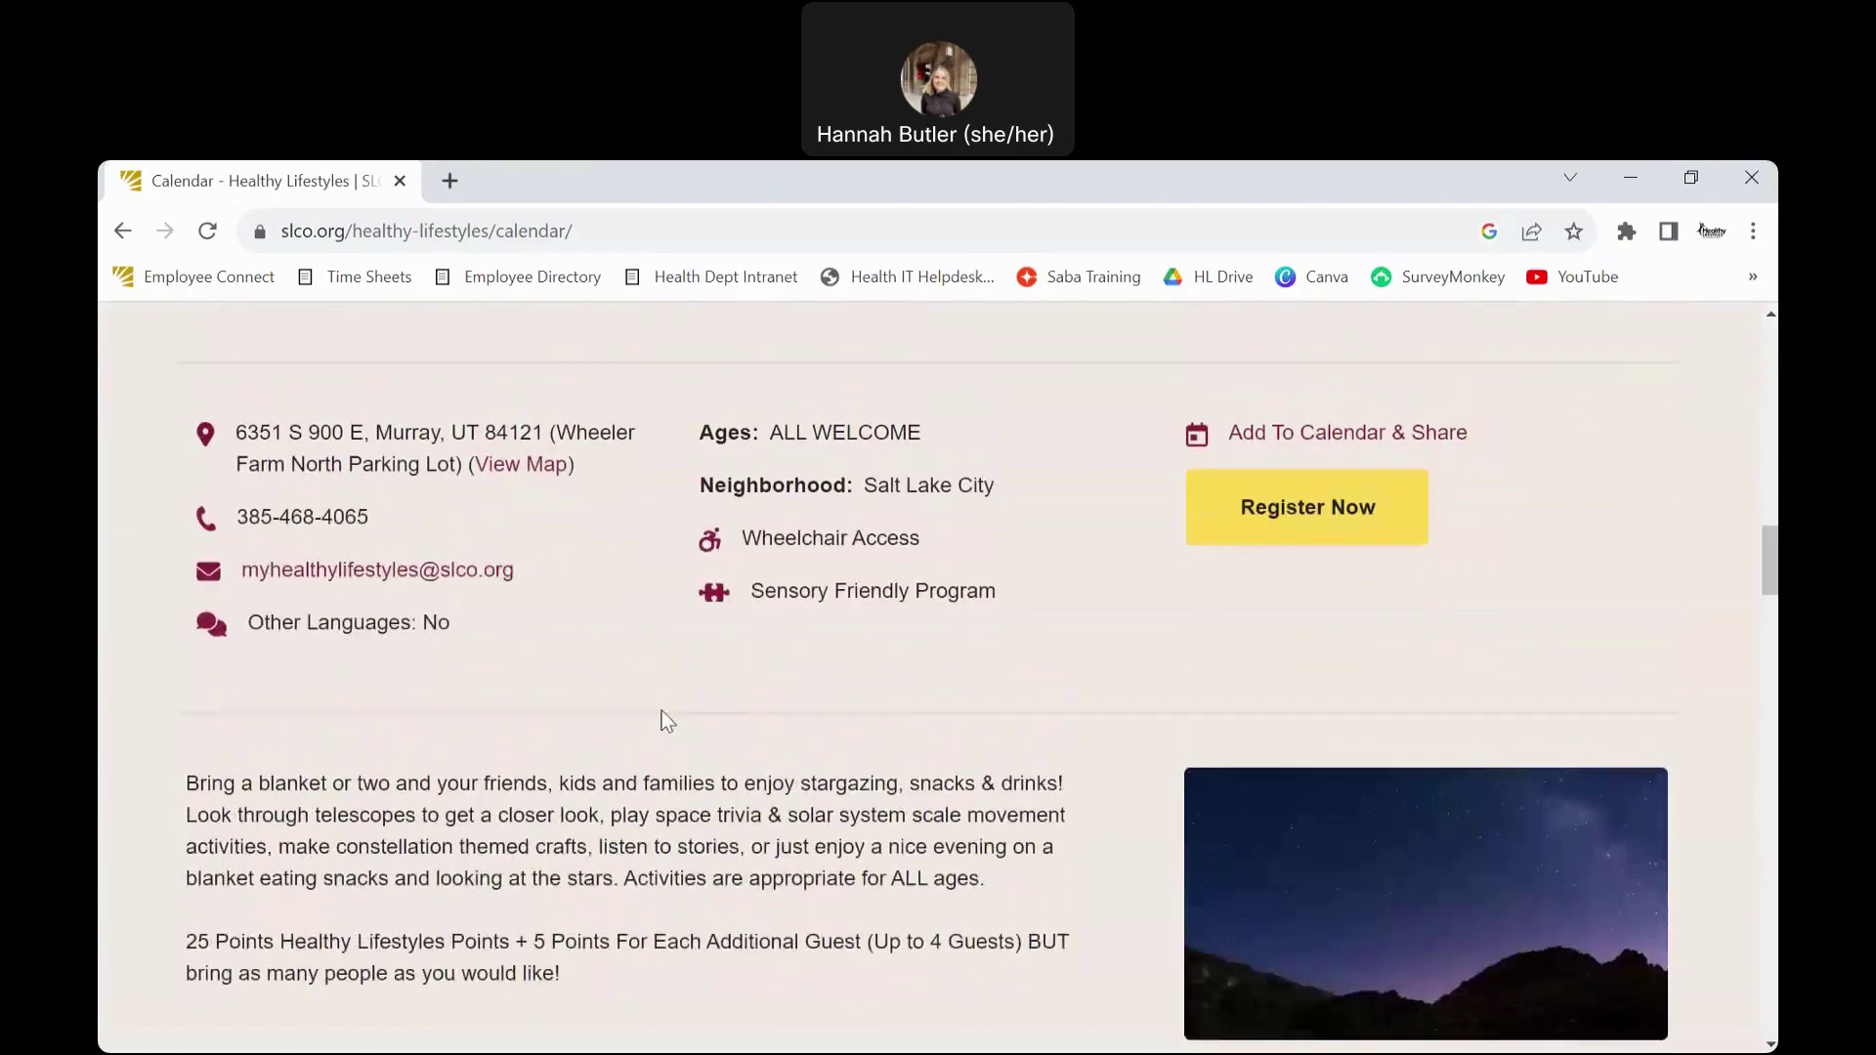
left_click(1328, 543)
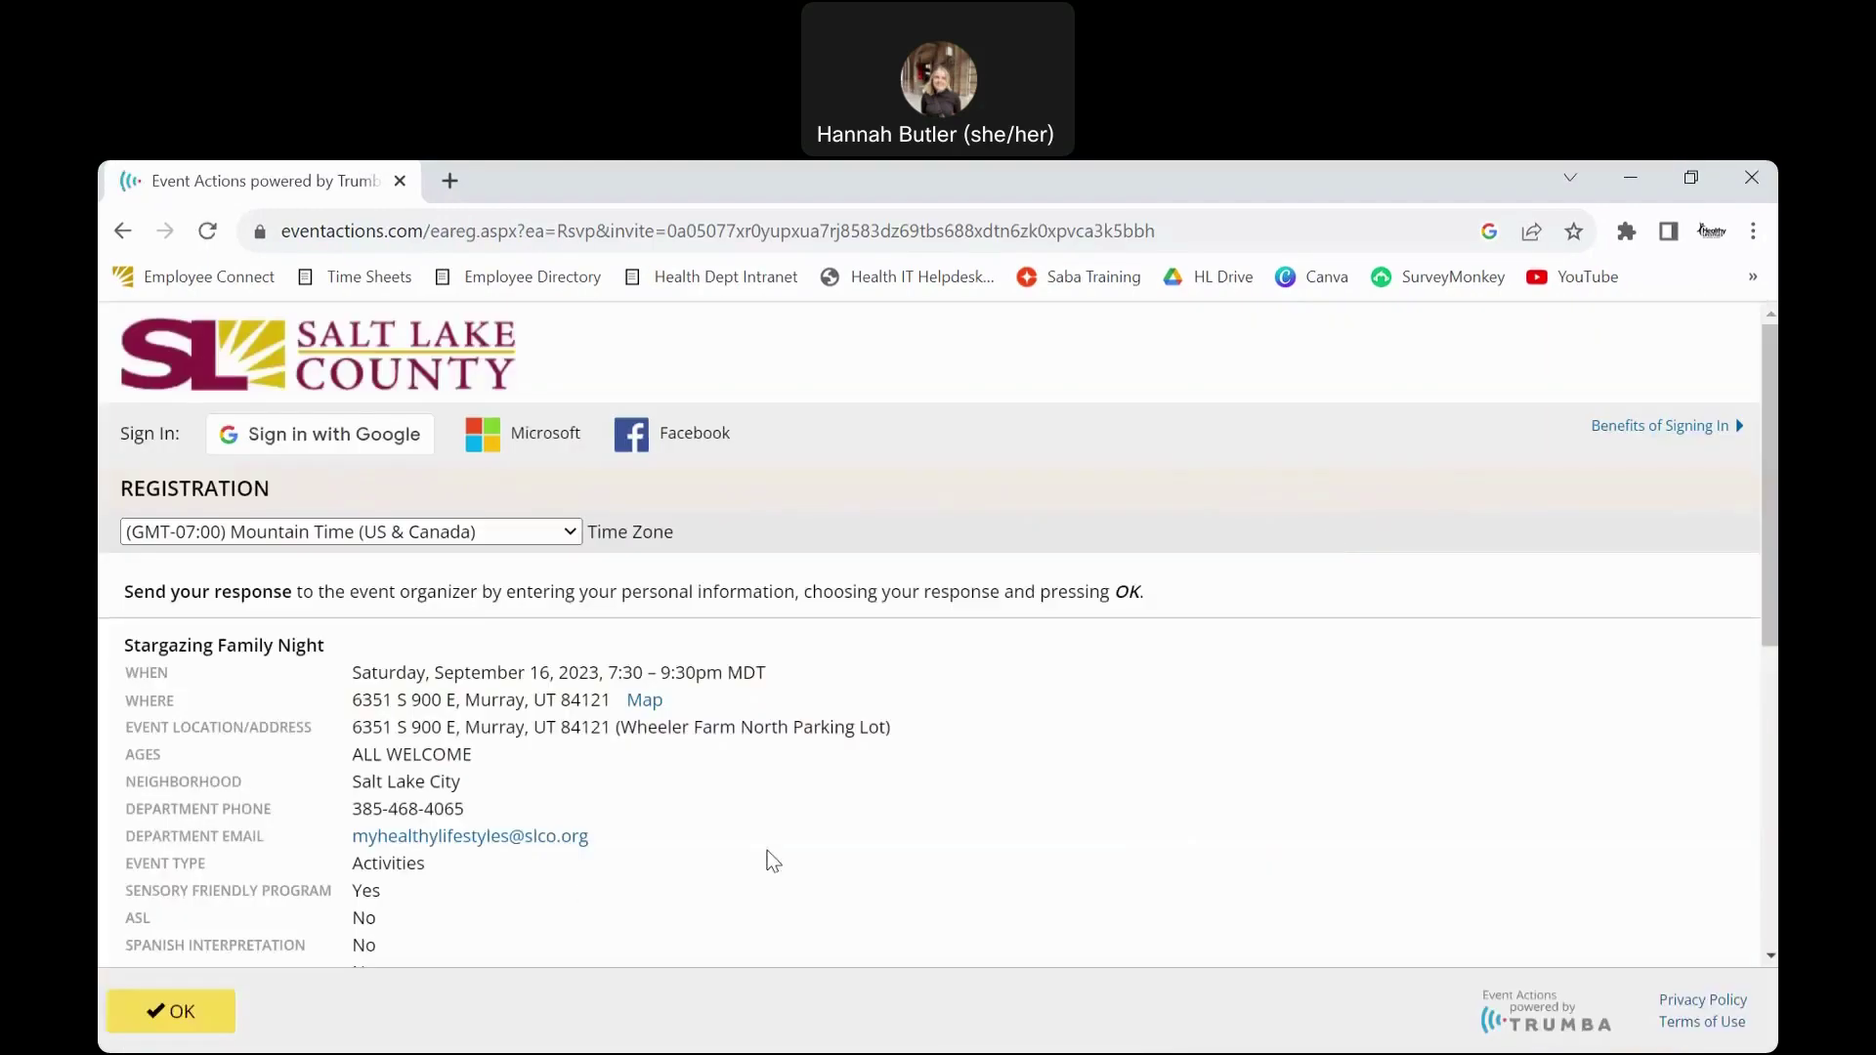
scroll(766, 850, "down", 2)
scroll(768, 850, "down", 1)
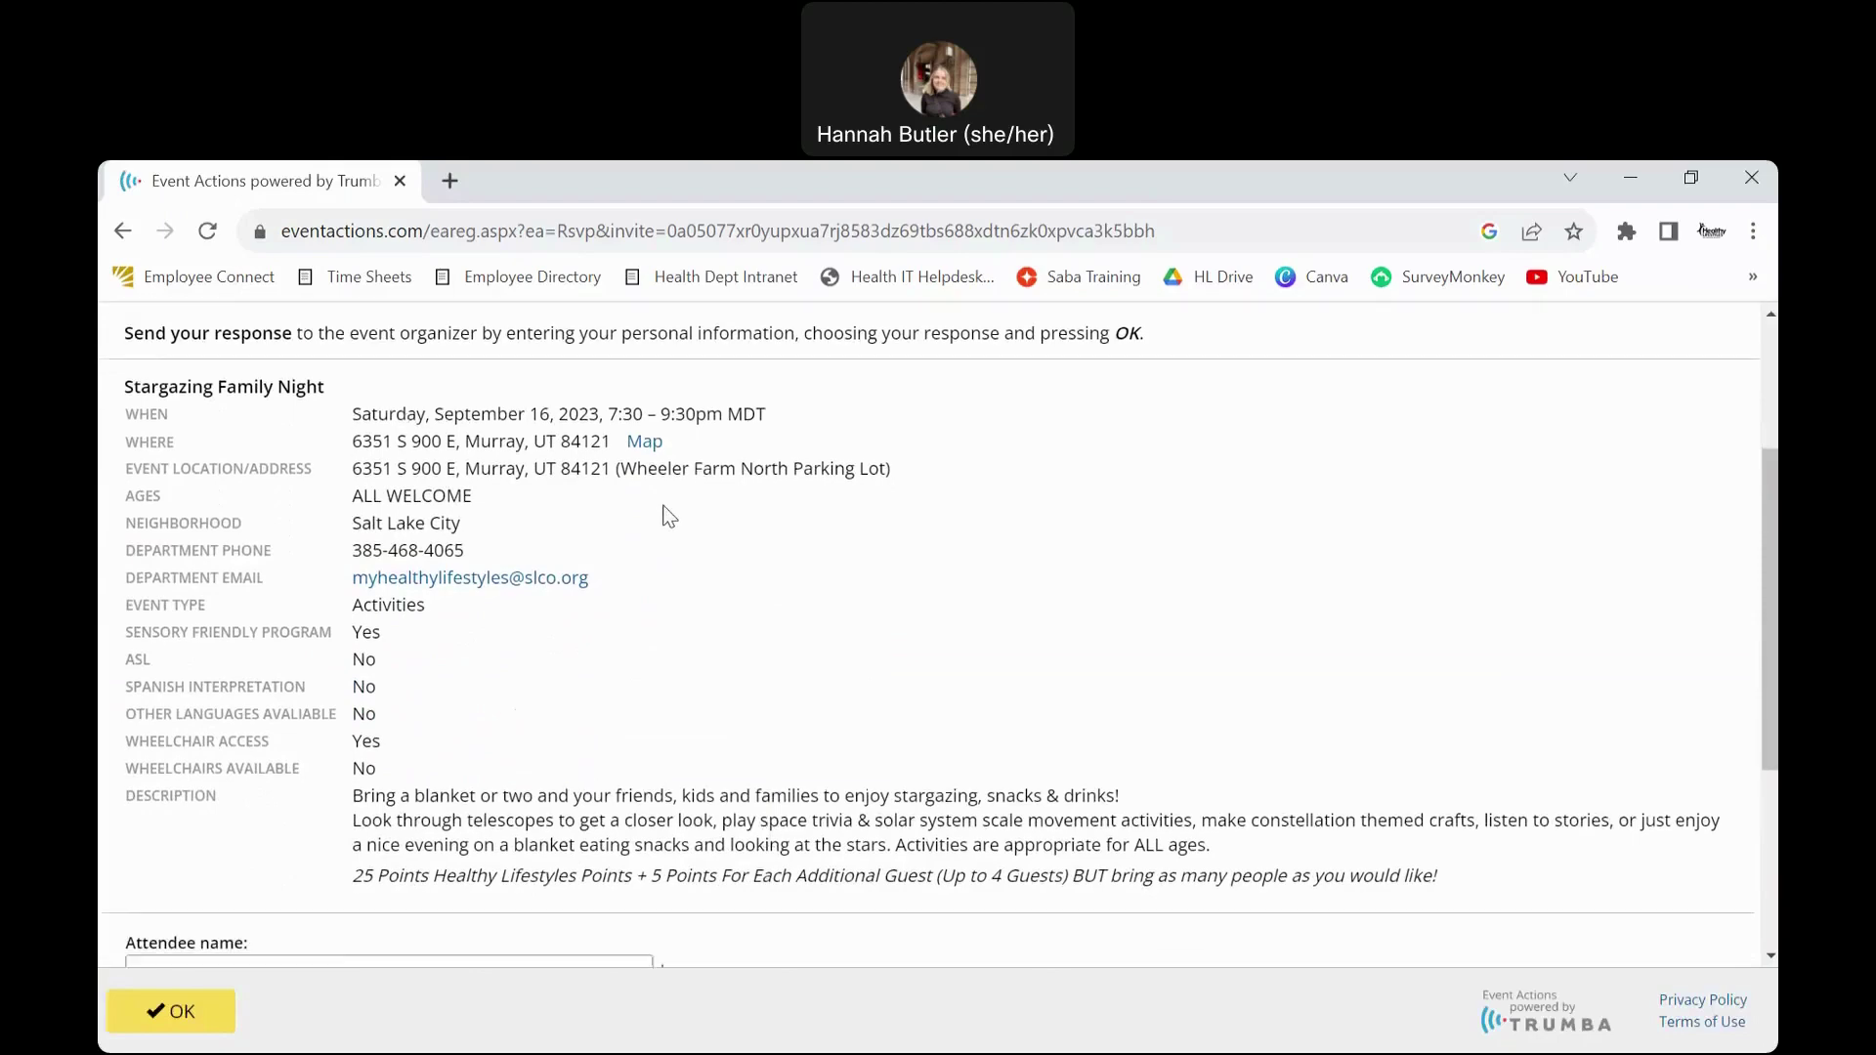
scroll(664, 511, "down", 3)
scroll(669, 515, "down", 2)
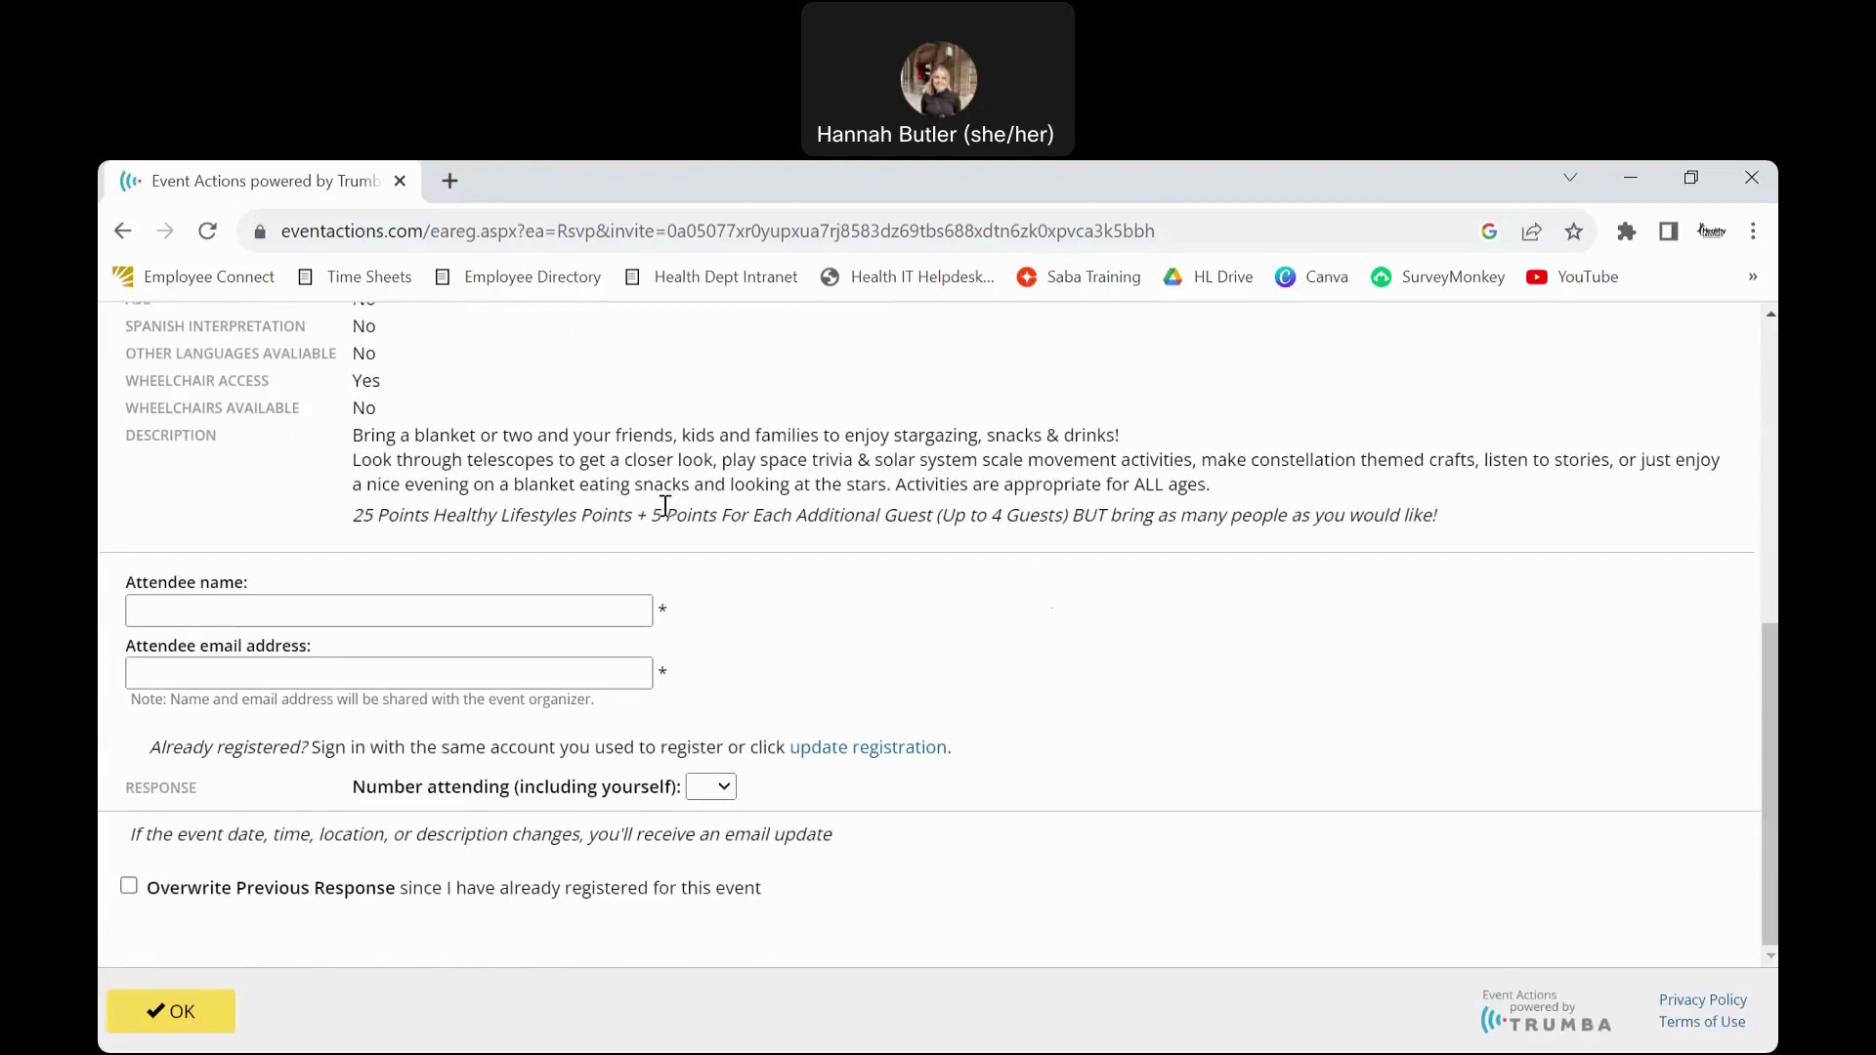
left_click(552, 607)
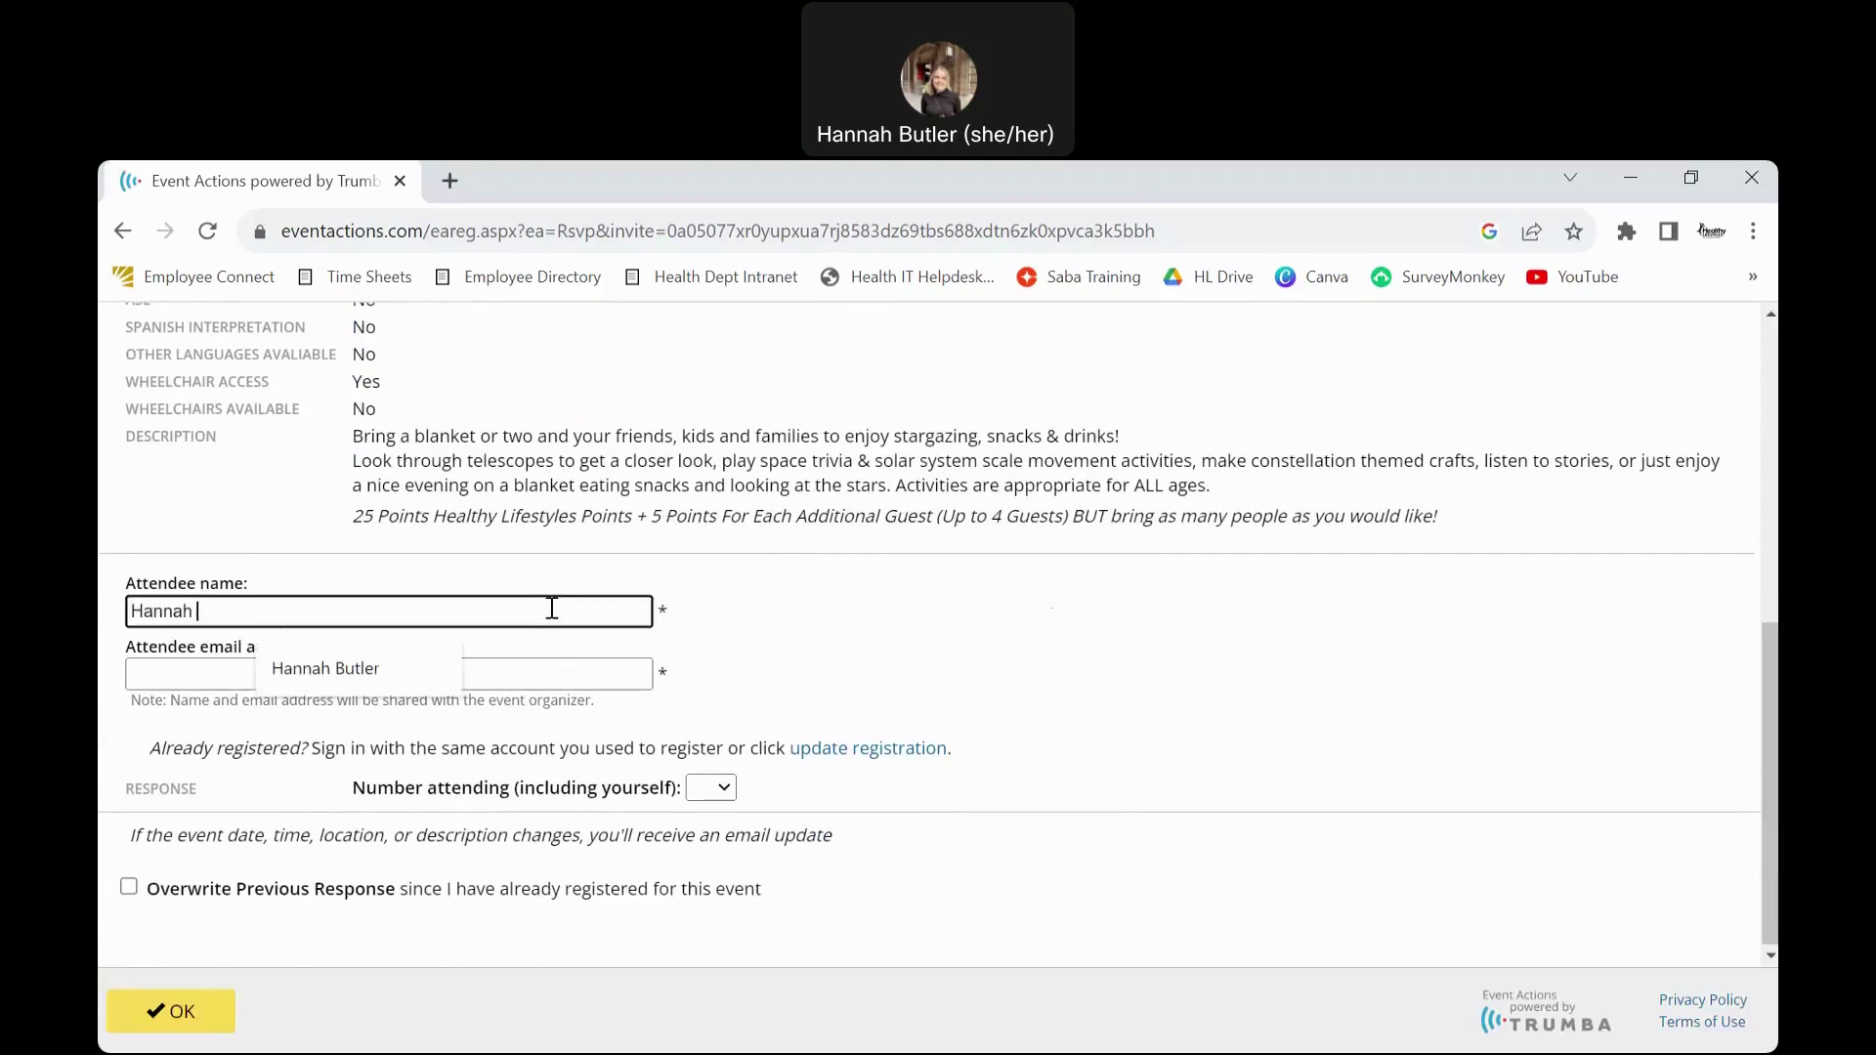
Step: Fill the attendee email from the saved suggestion and set Number attending to 1
left_click(487, 678)
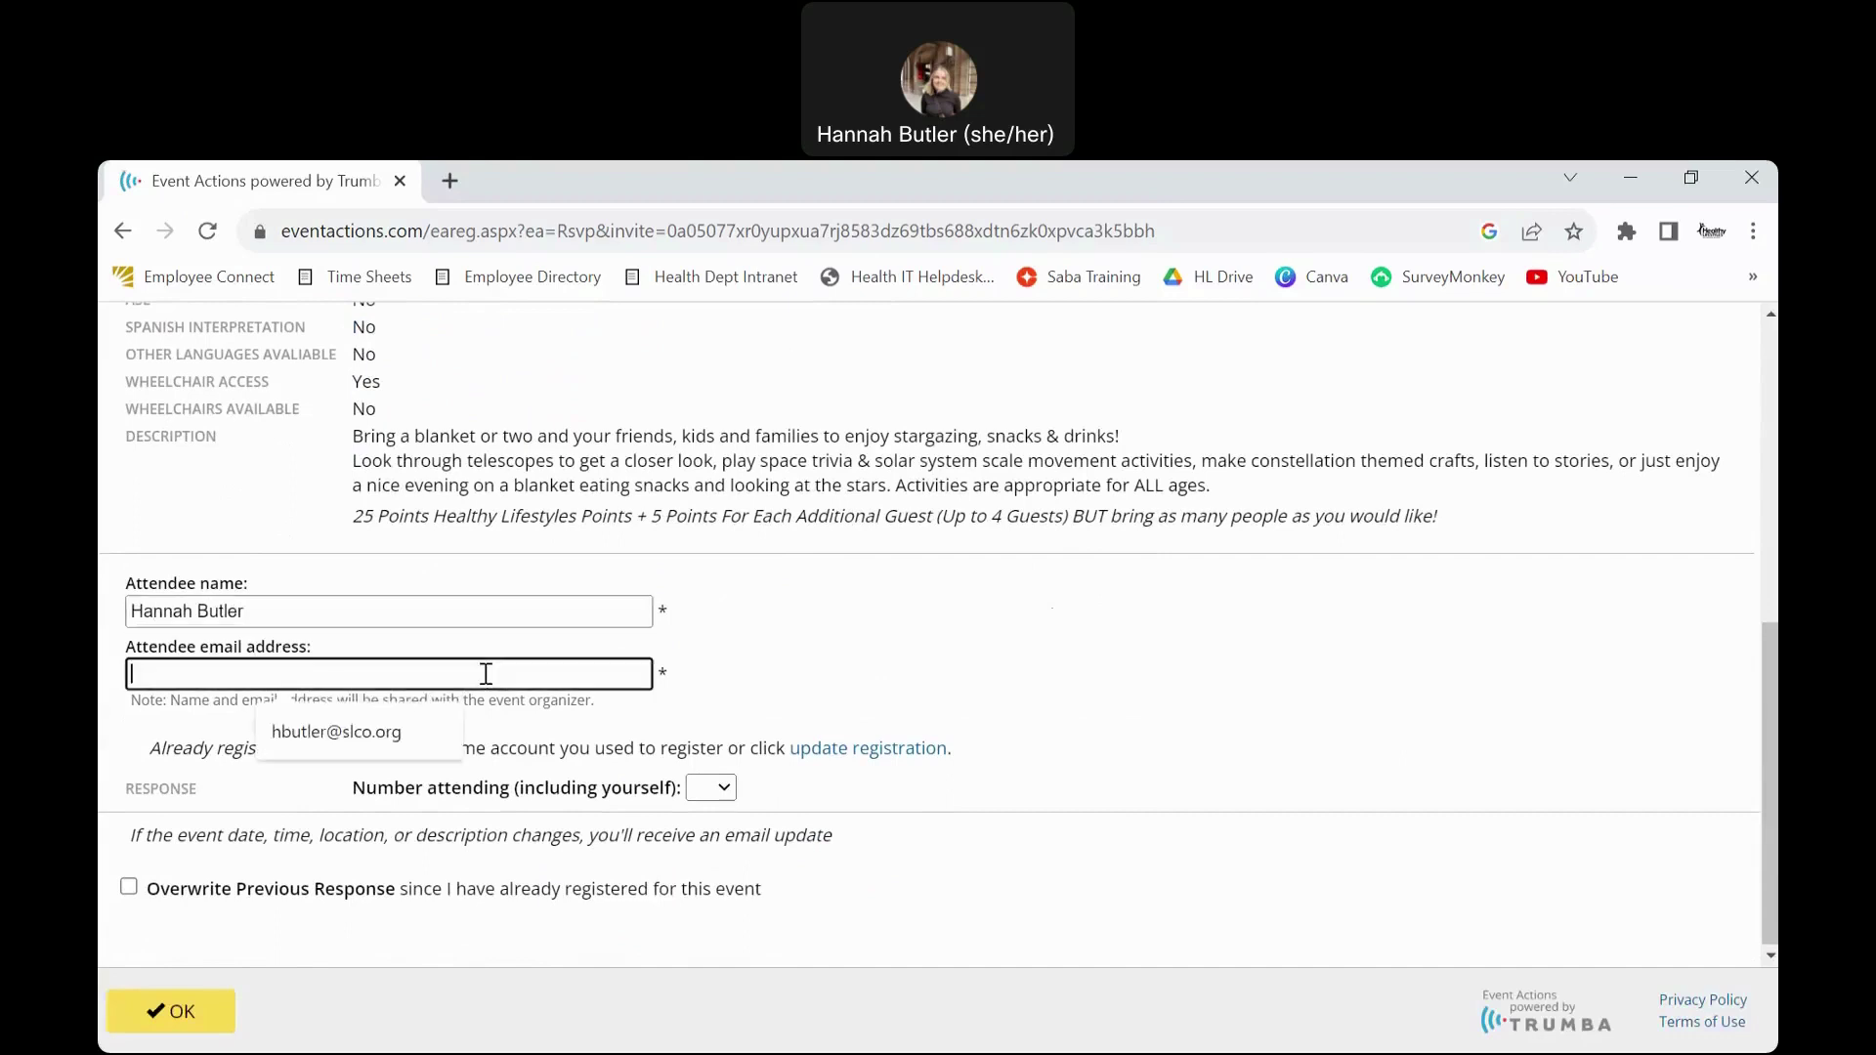
left_click(391, 735)
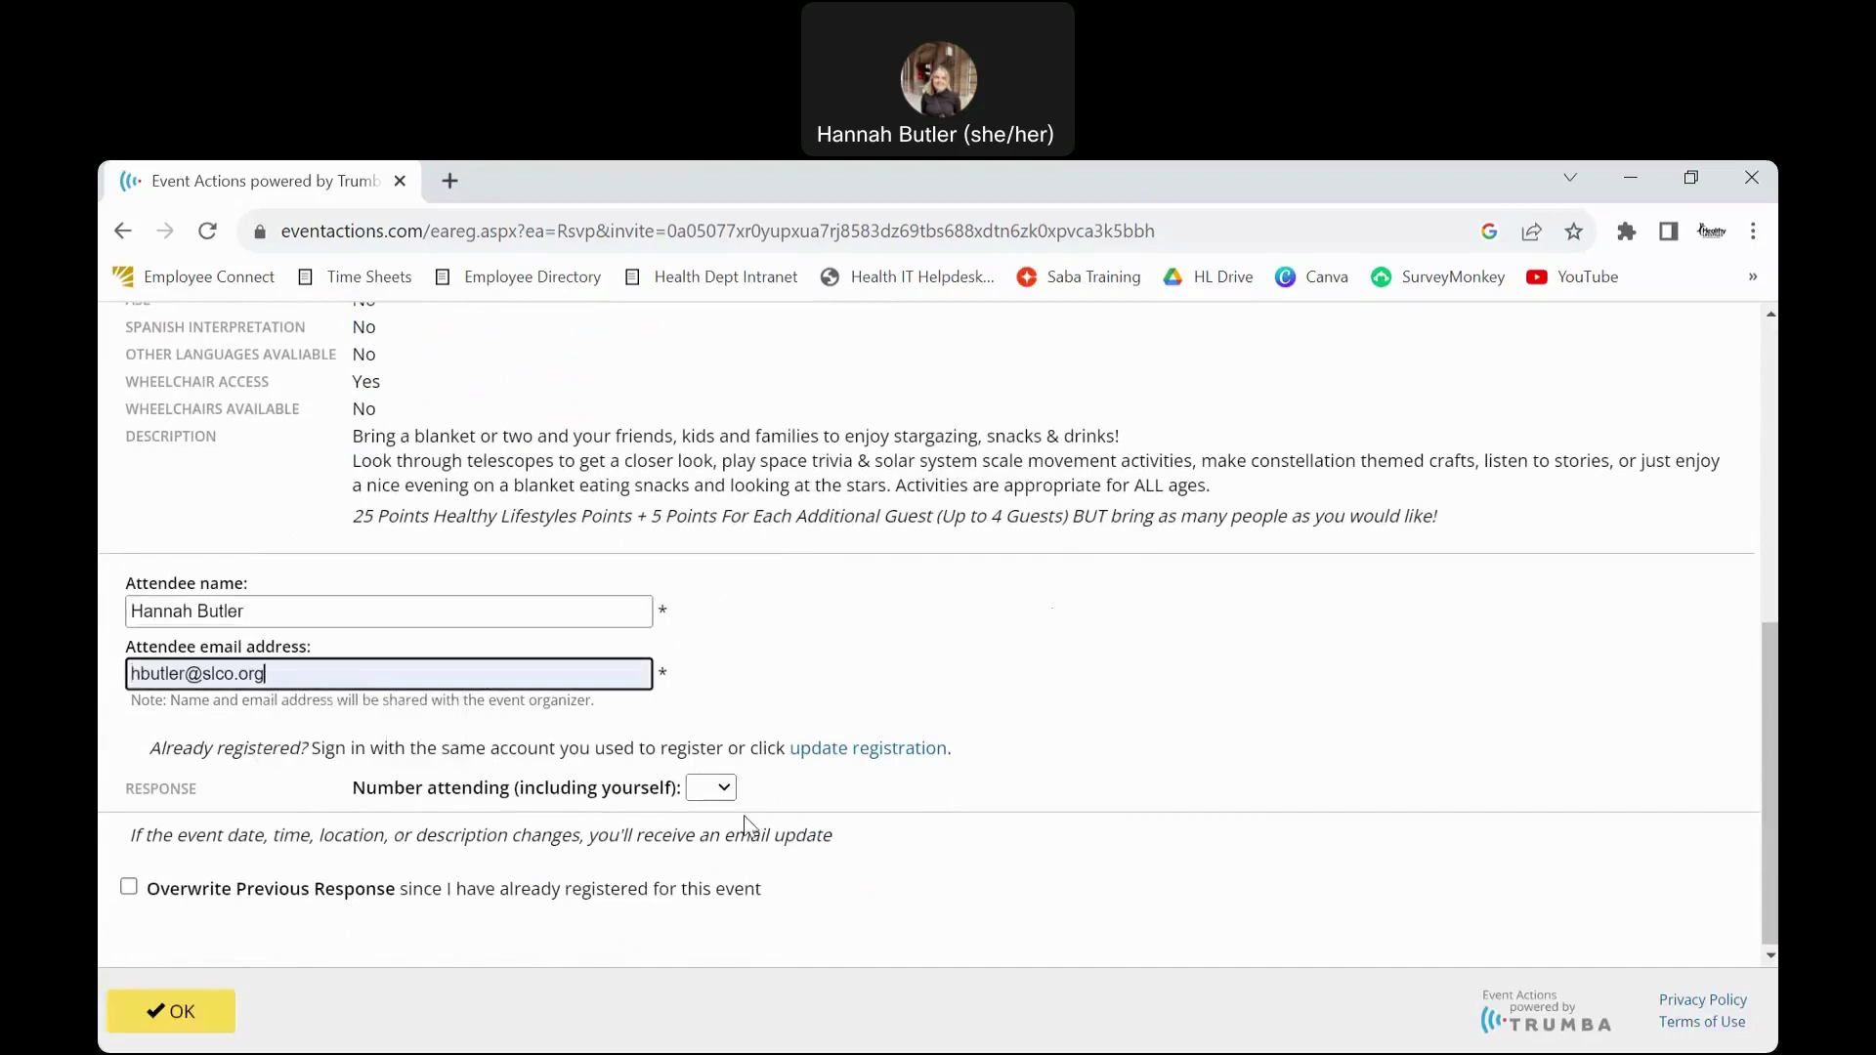
left_click(721, 795)
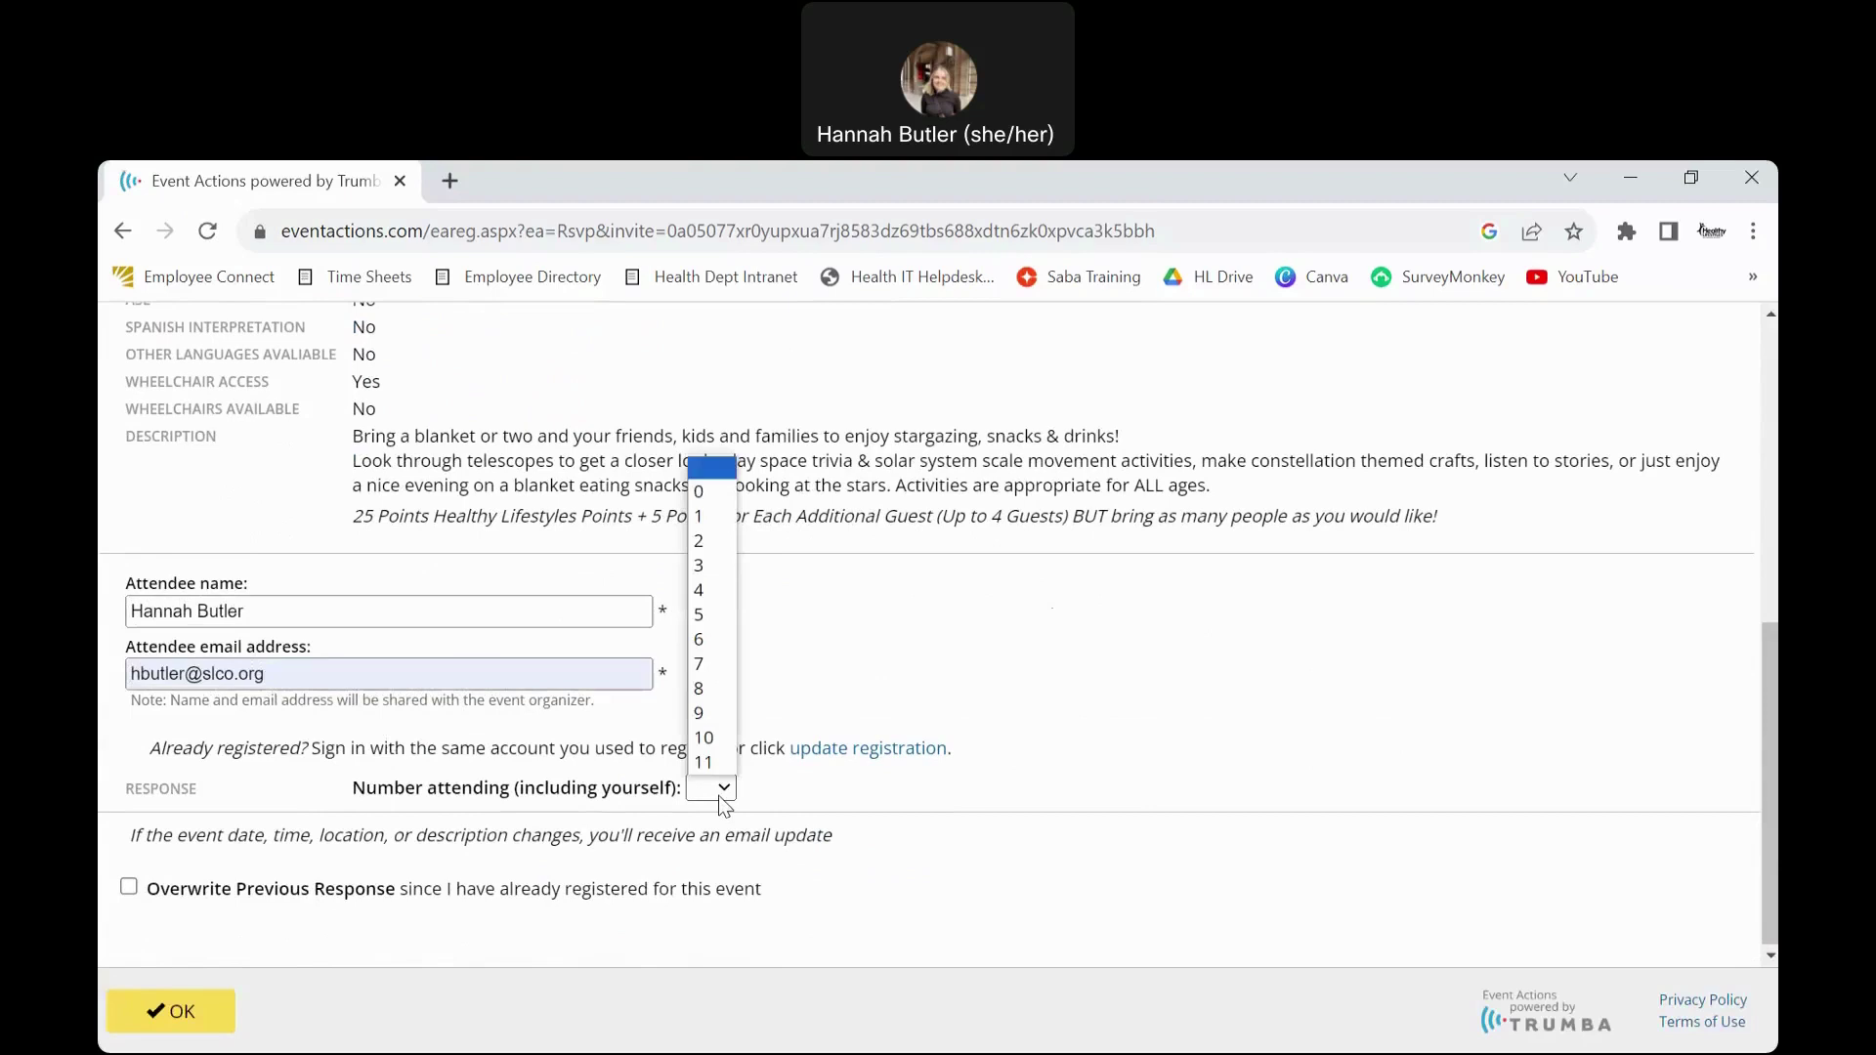
left_click(701, 516)
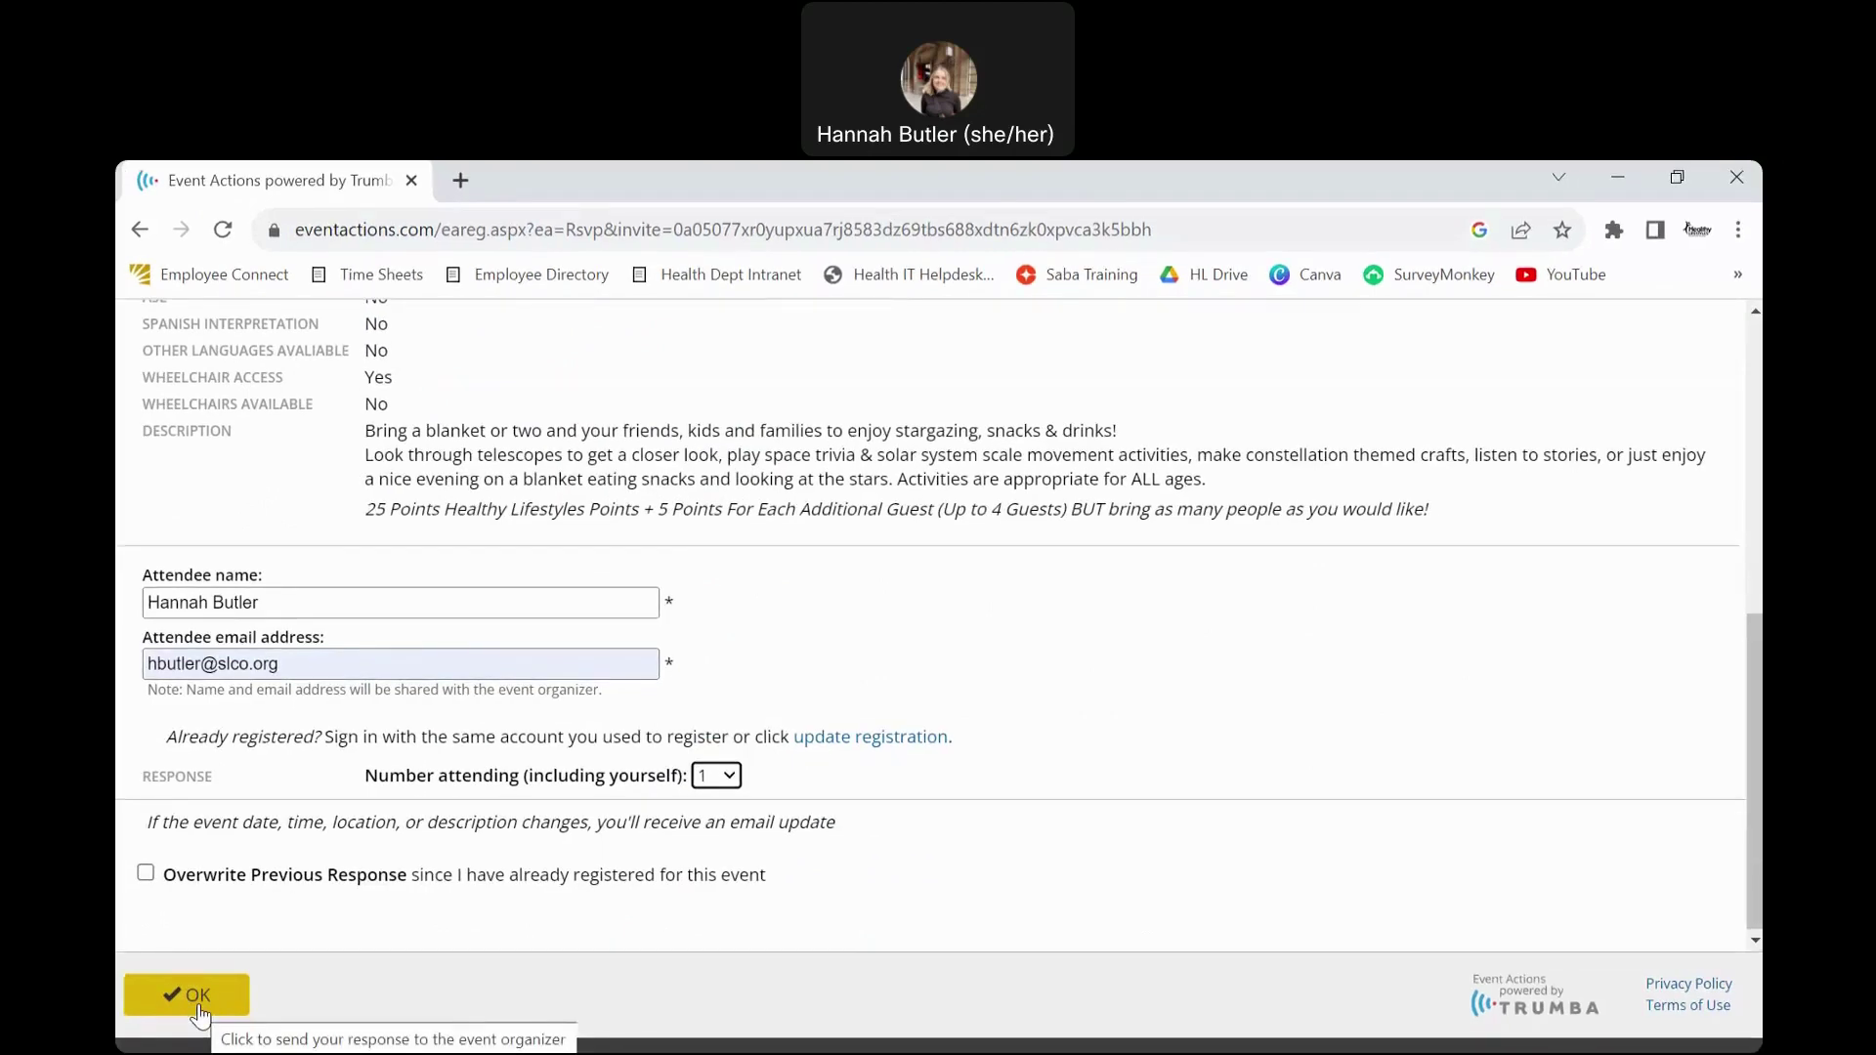
Step: Send the RSVP response and review the Registration Confirmation page
left_click(199, 1006)
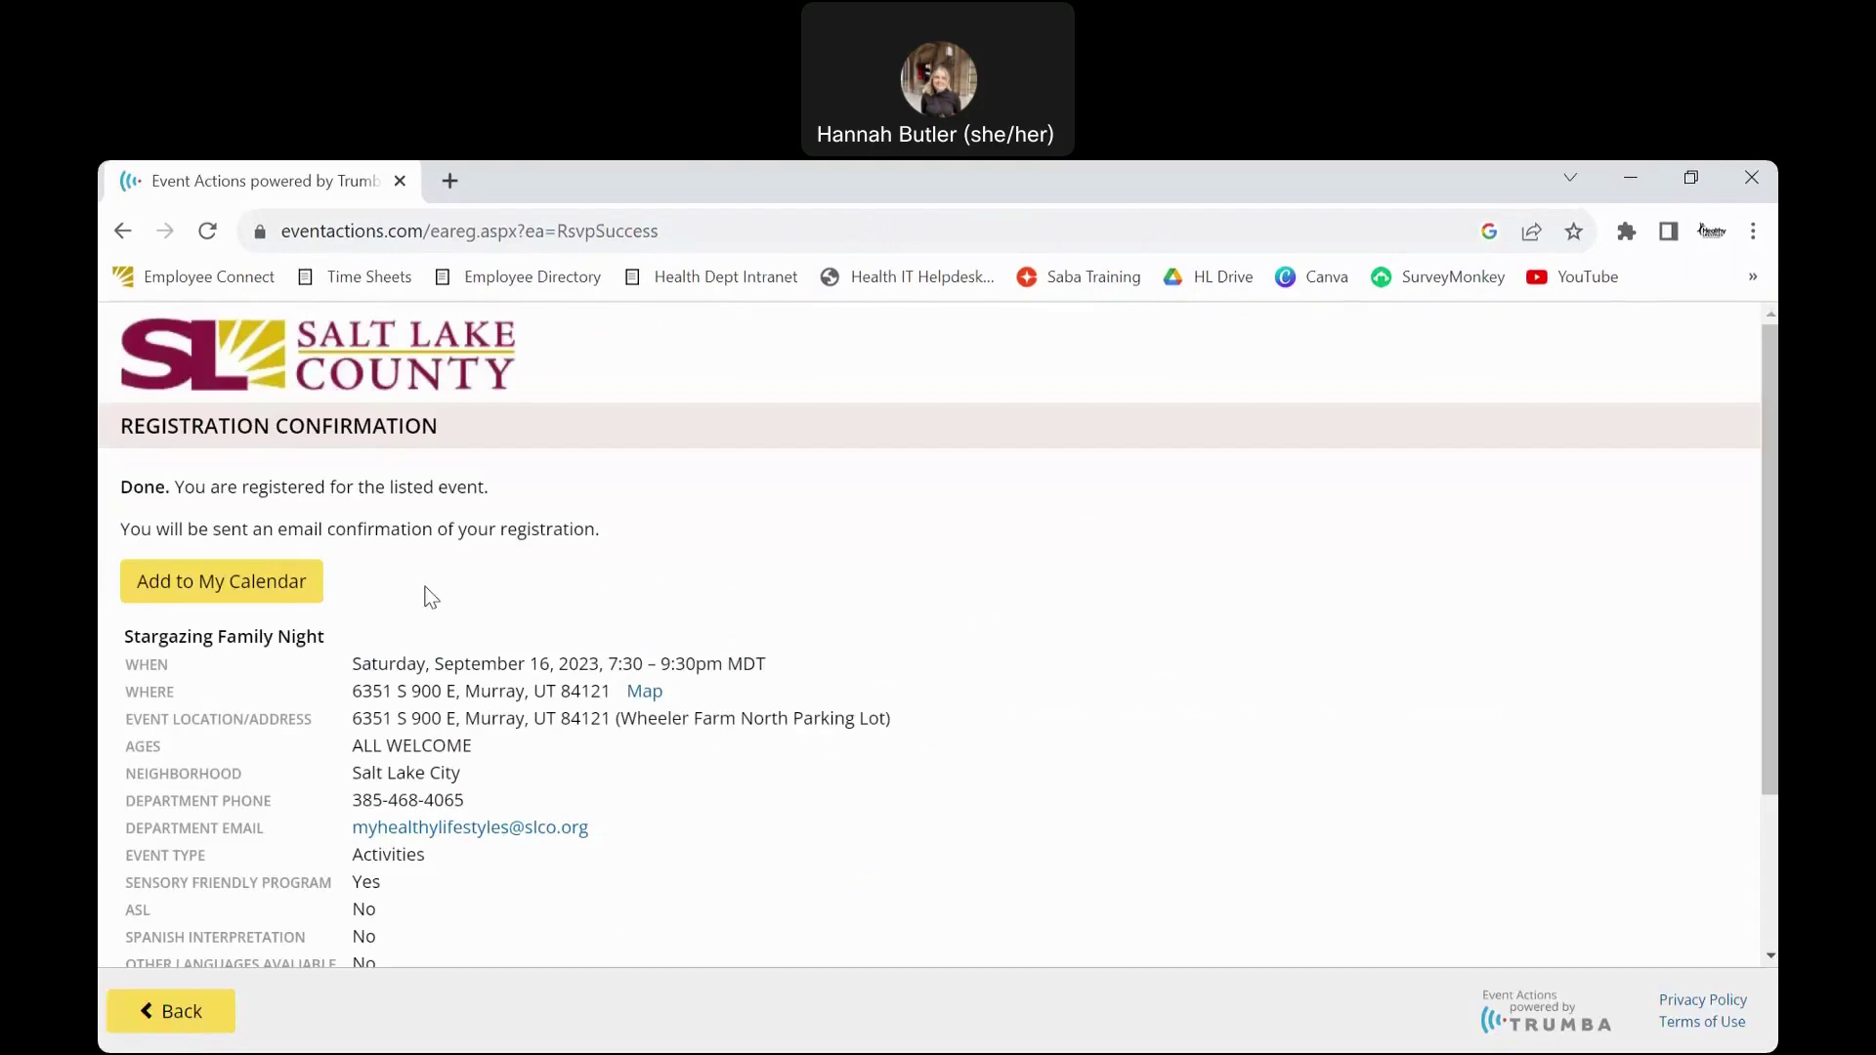
scroll(472, 576, "down", 2)
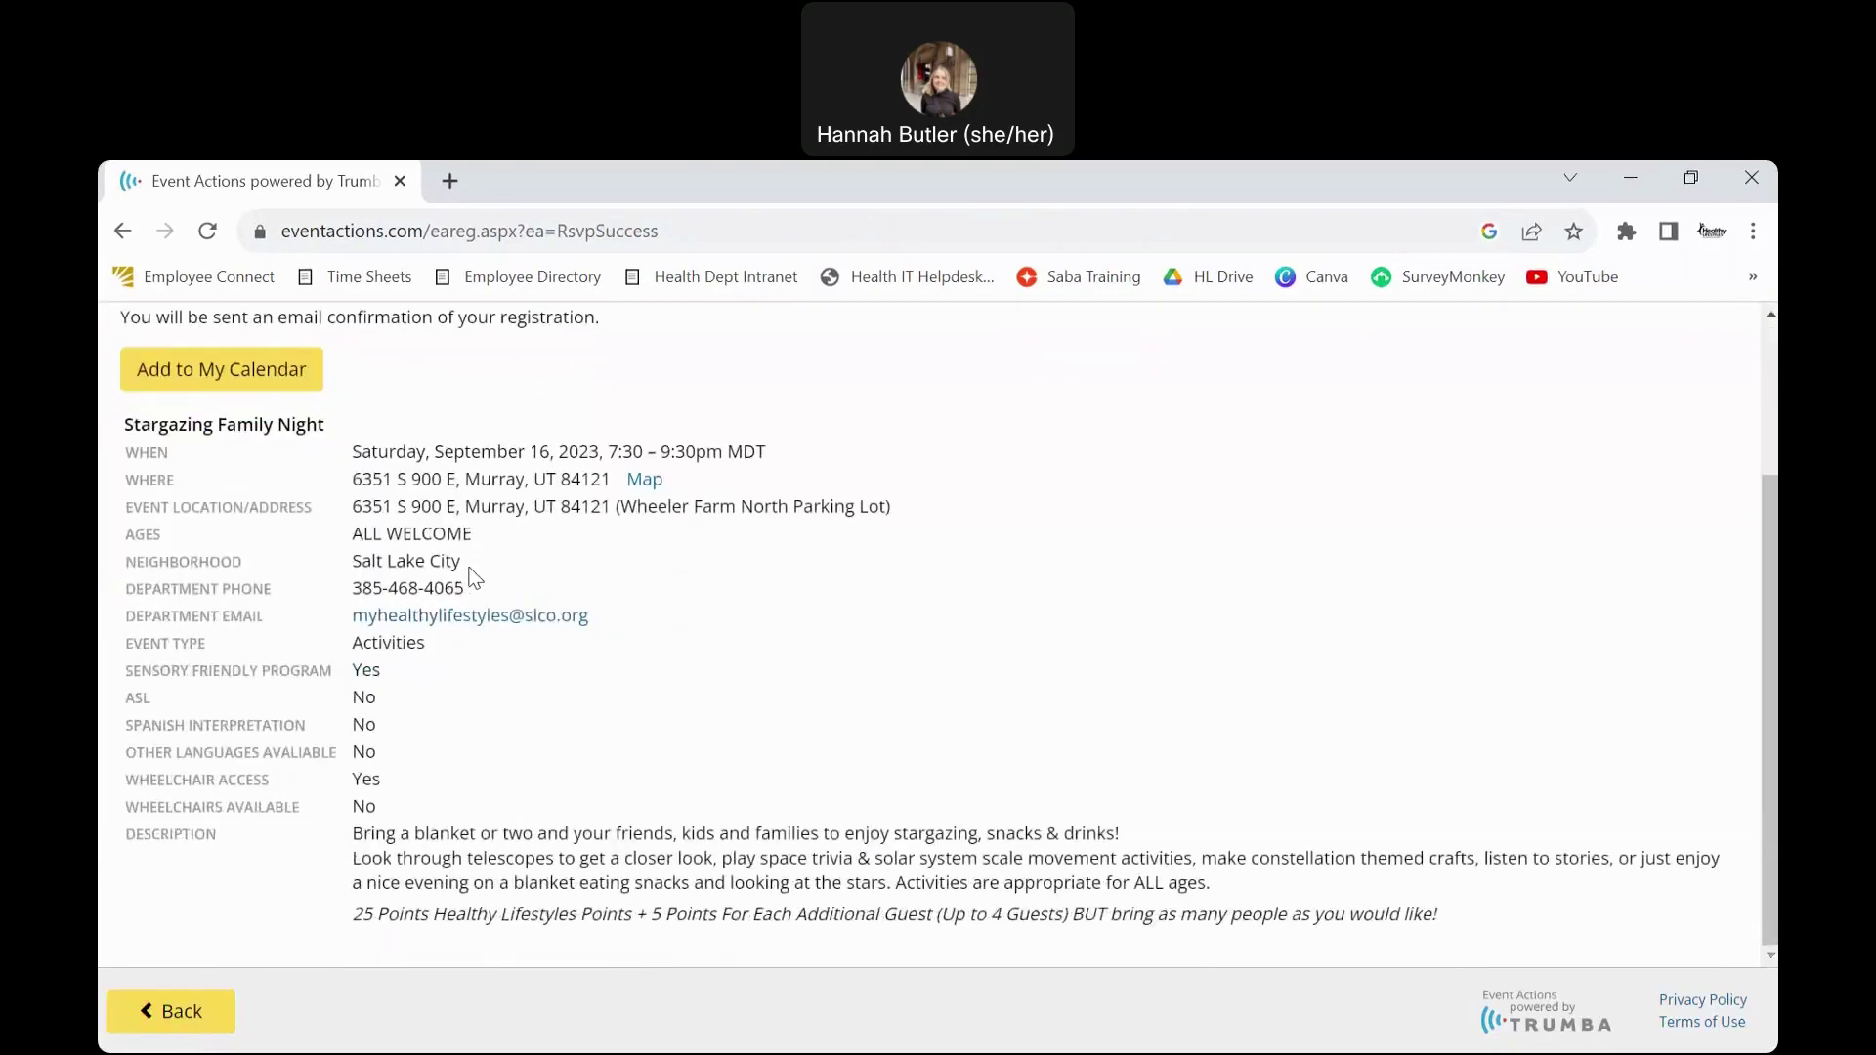
scroll(471, 577, "up", 2)
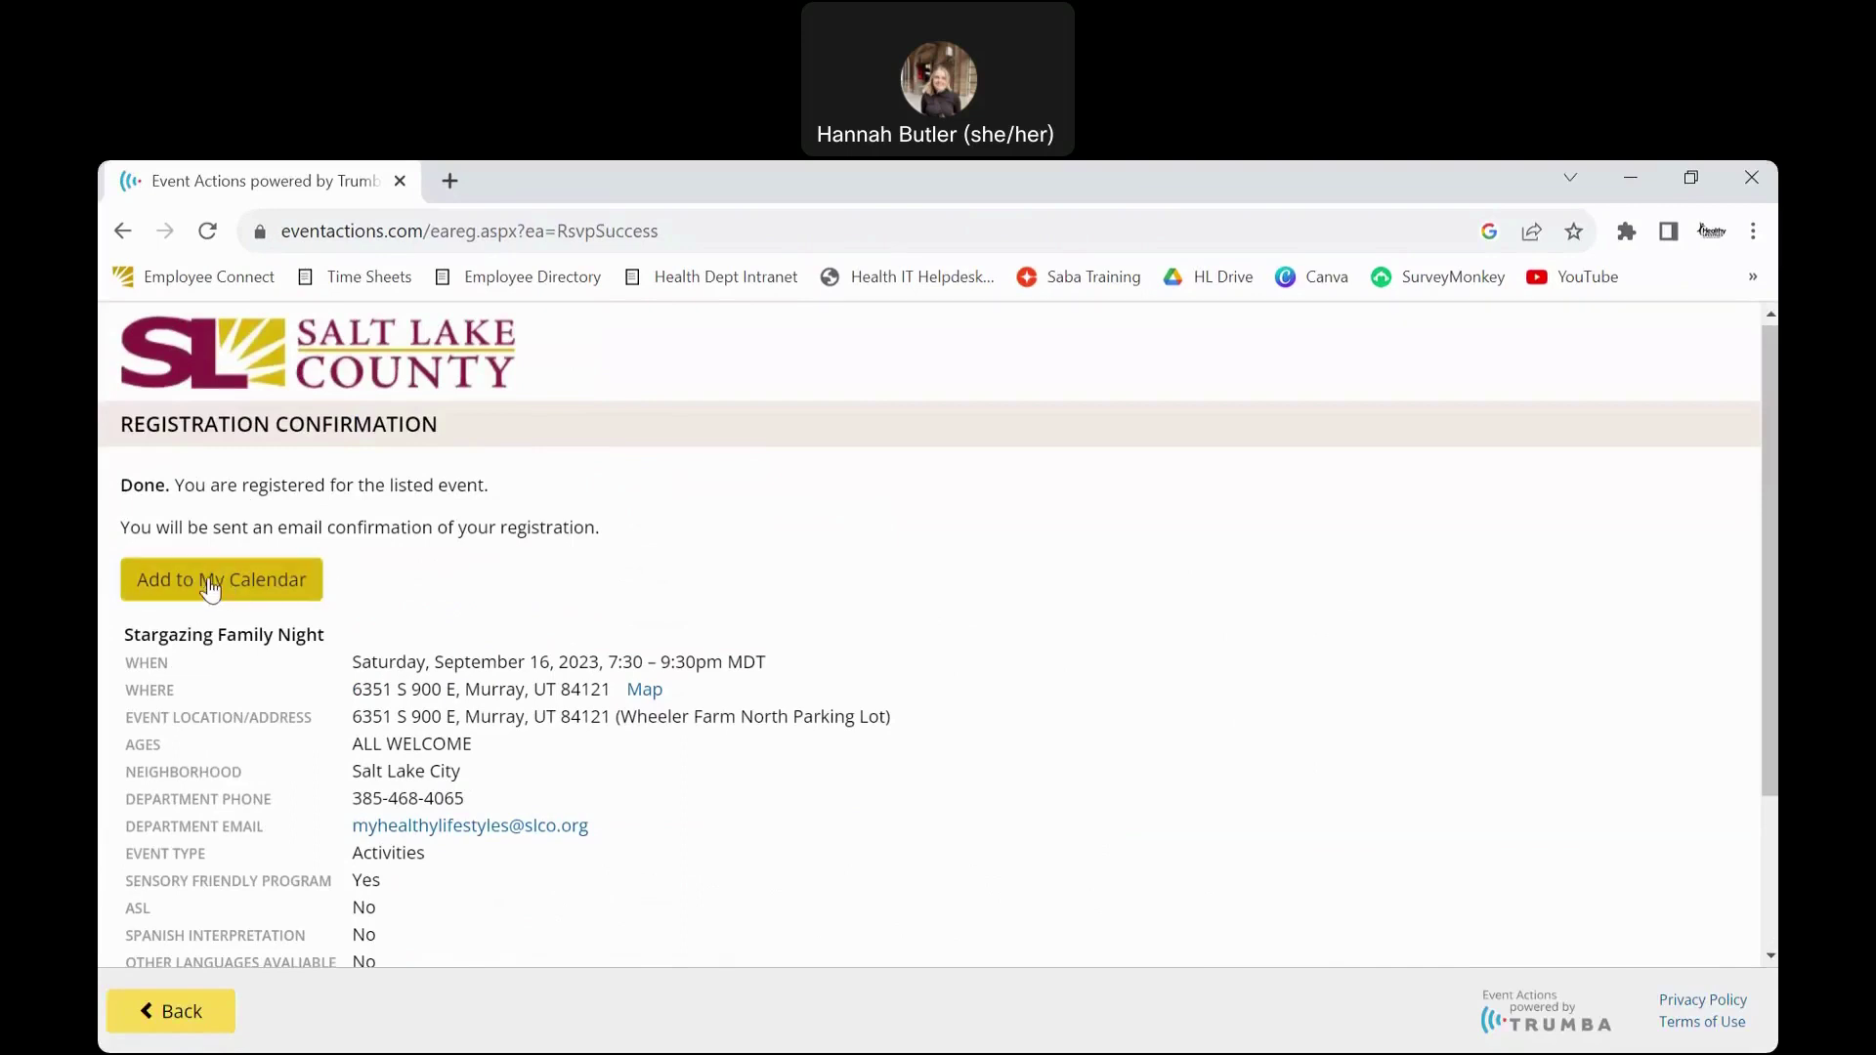
Step: Choose Microsoft Outlook as the calendar for Add to My Calendar
left_click(210, 586)
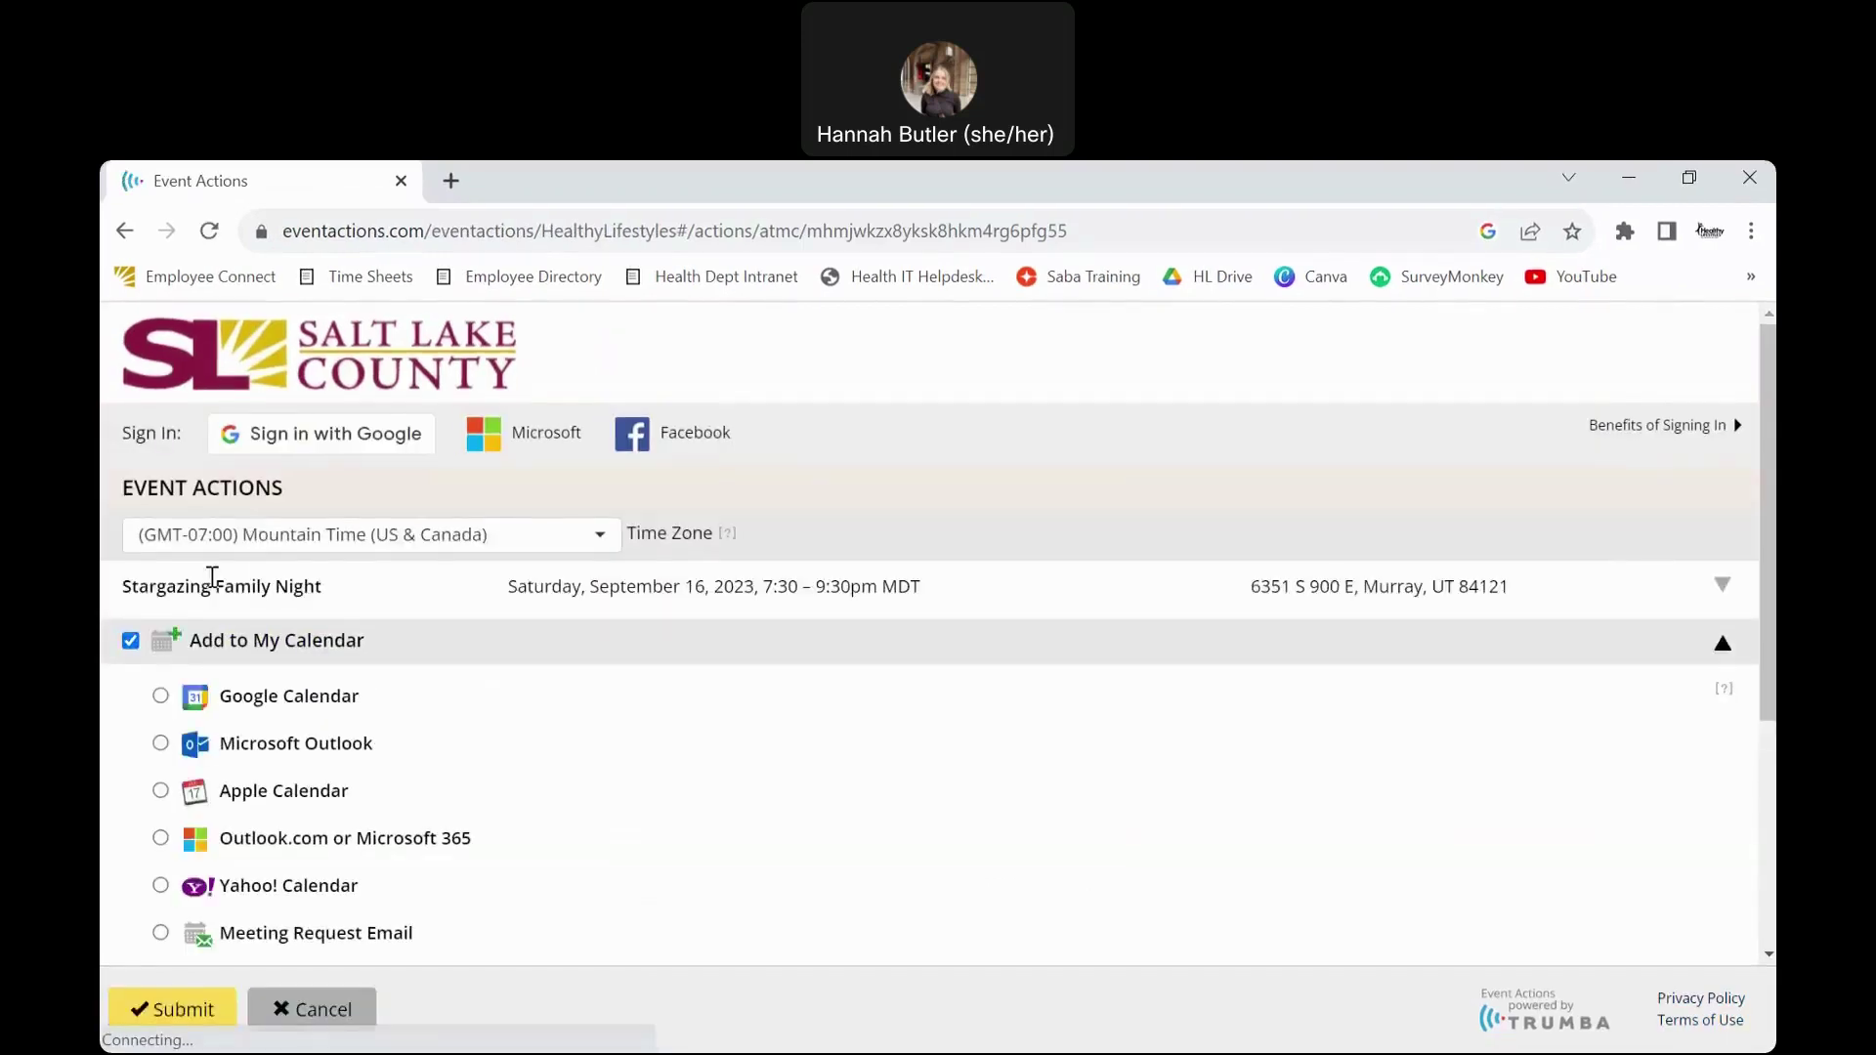
scroll(515, 676, "down", 1)
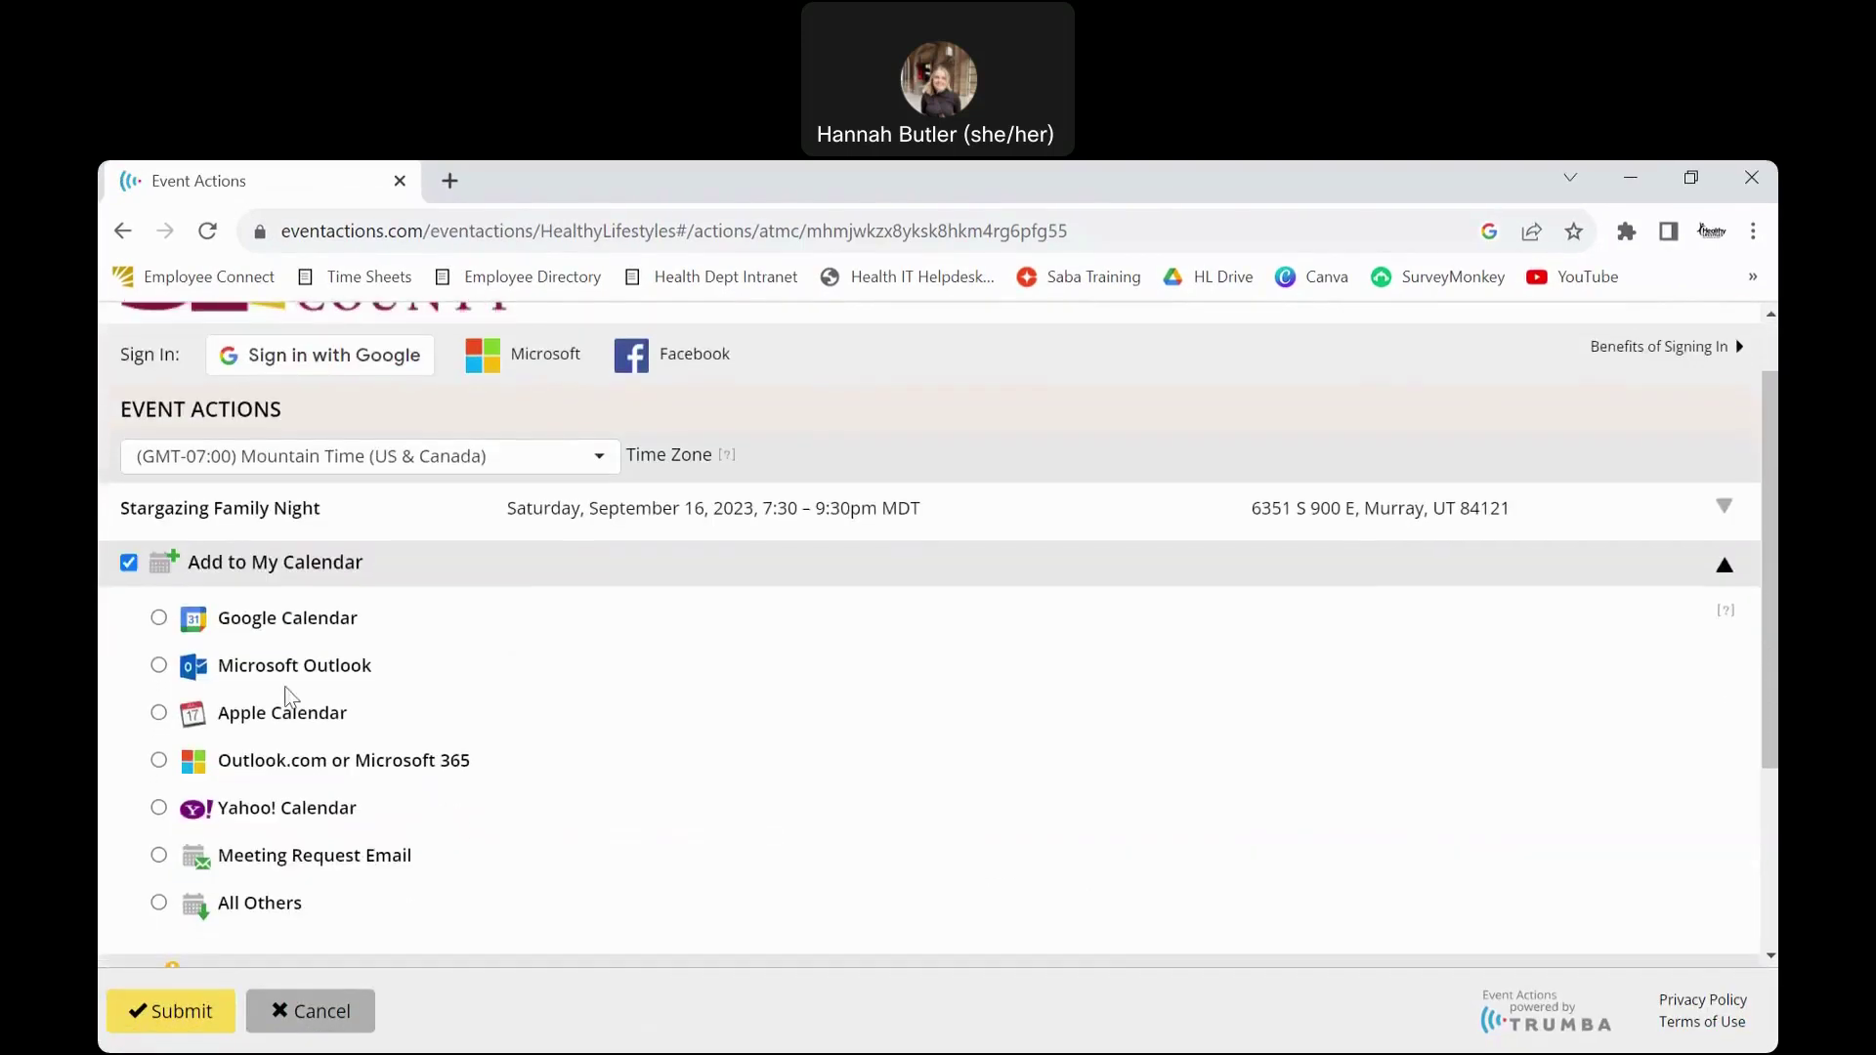
left_click(159, 666)
Step: Tick Email Me Event Updates and Email Me Event Info, collapsing the event-info details
scroll(607, 647, "down", 1)
scroll(607, 647, "down", 1)
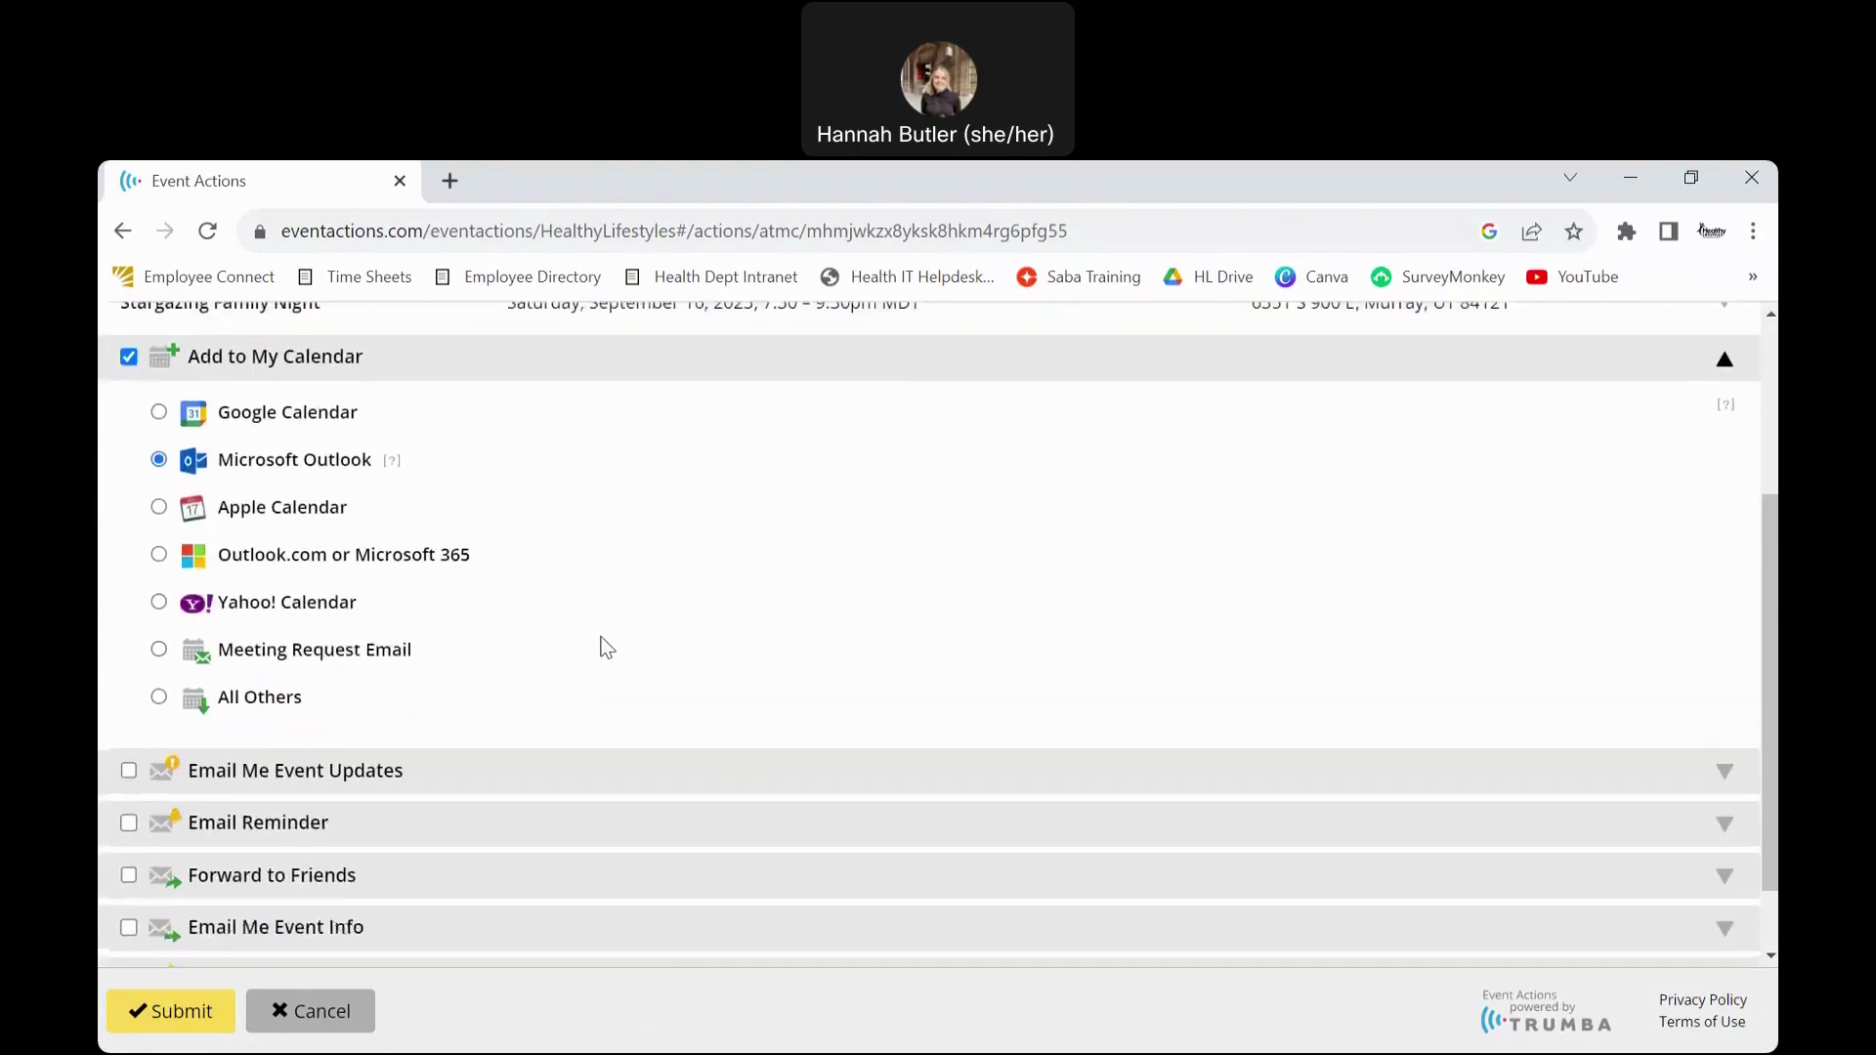
scroll(607, 647, "down", 1)
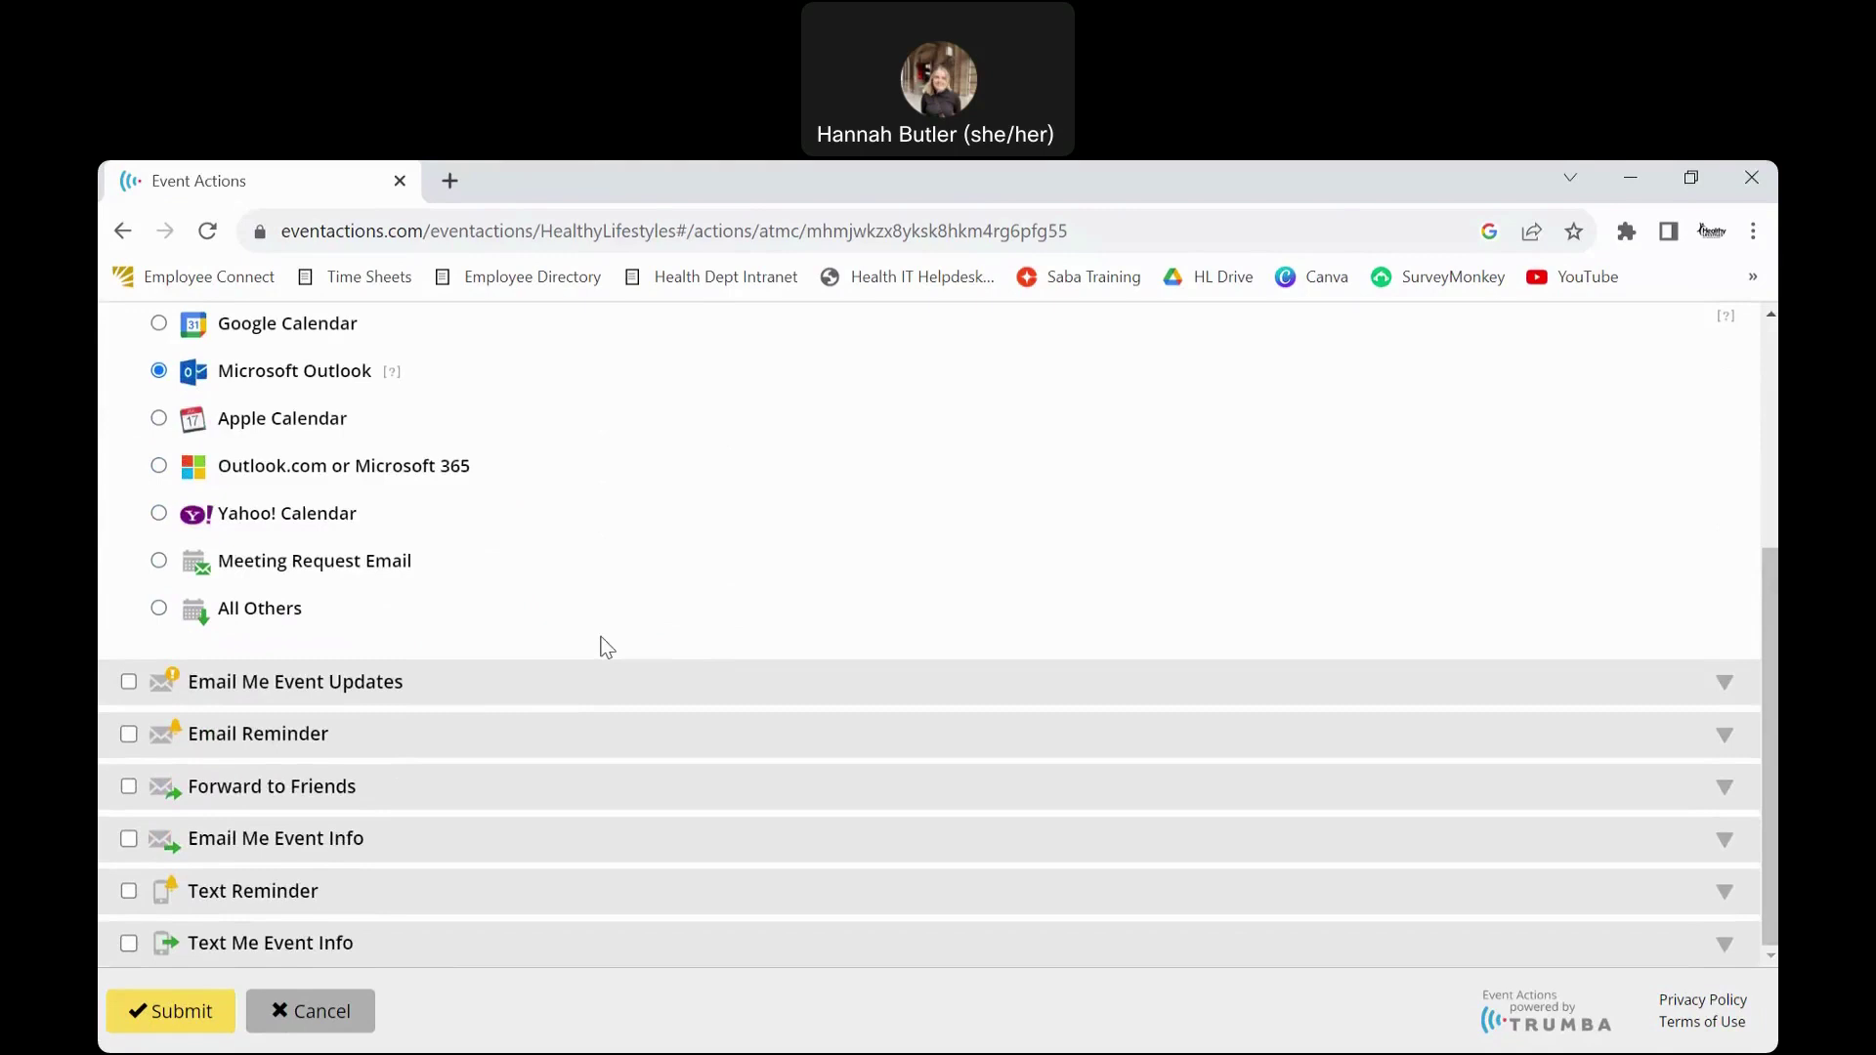
left_click(466, 681)
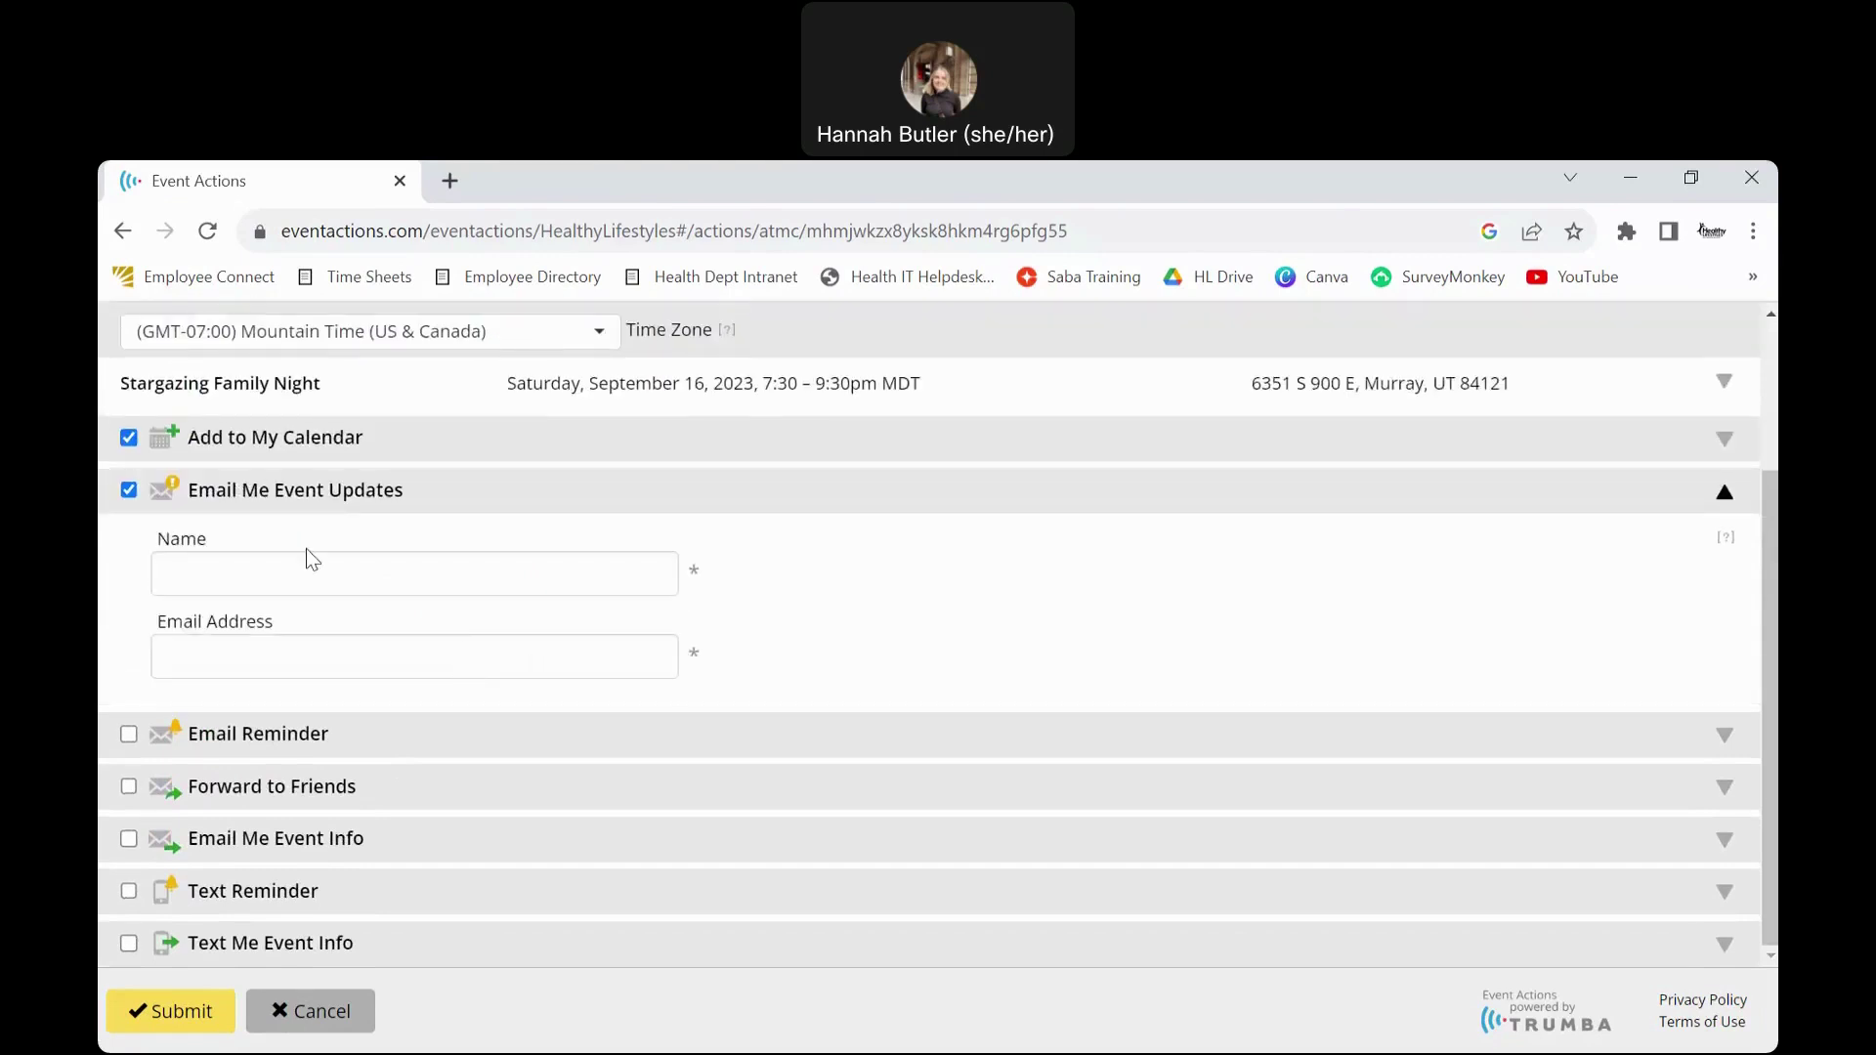
left_click(285, 837)
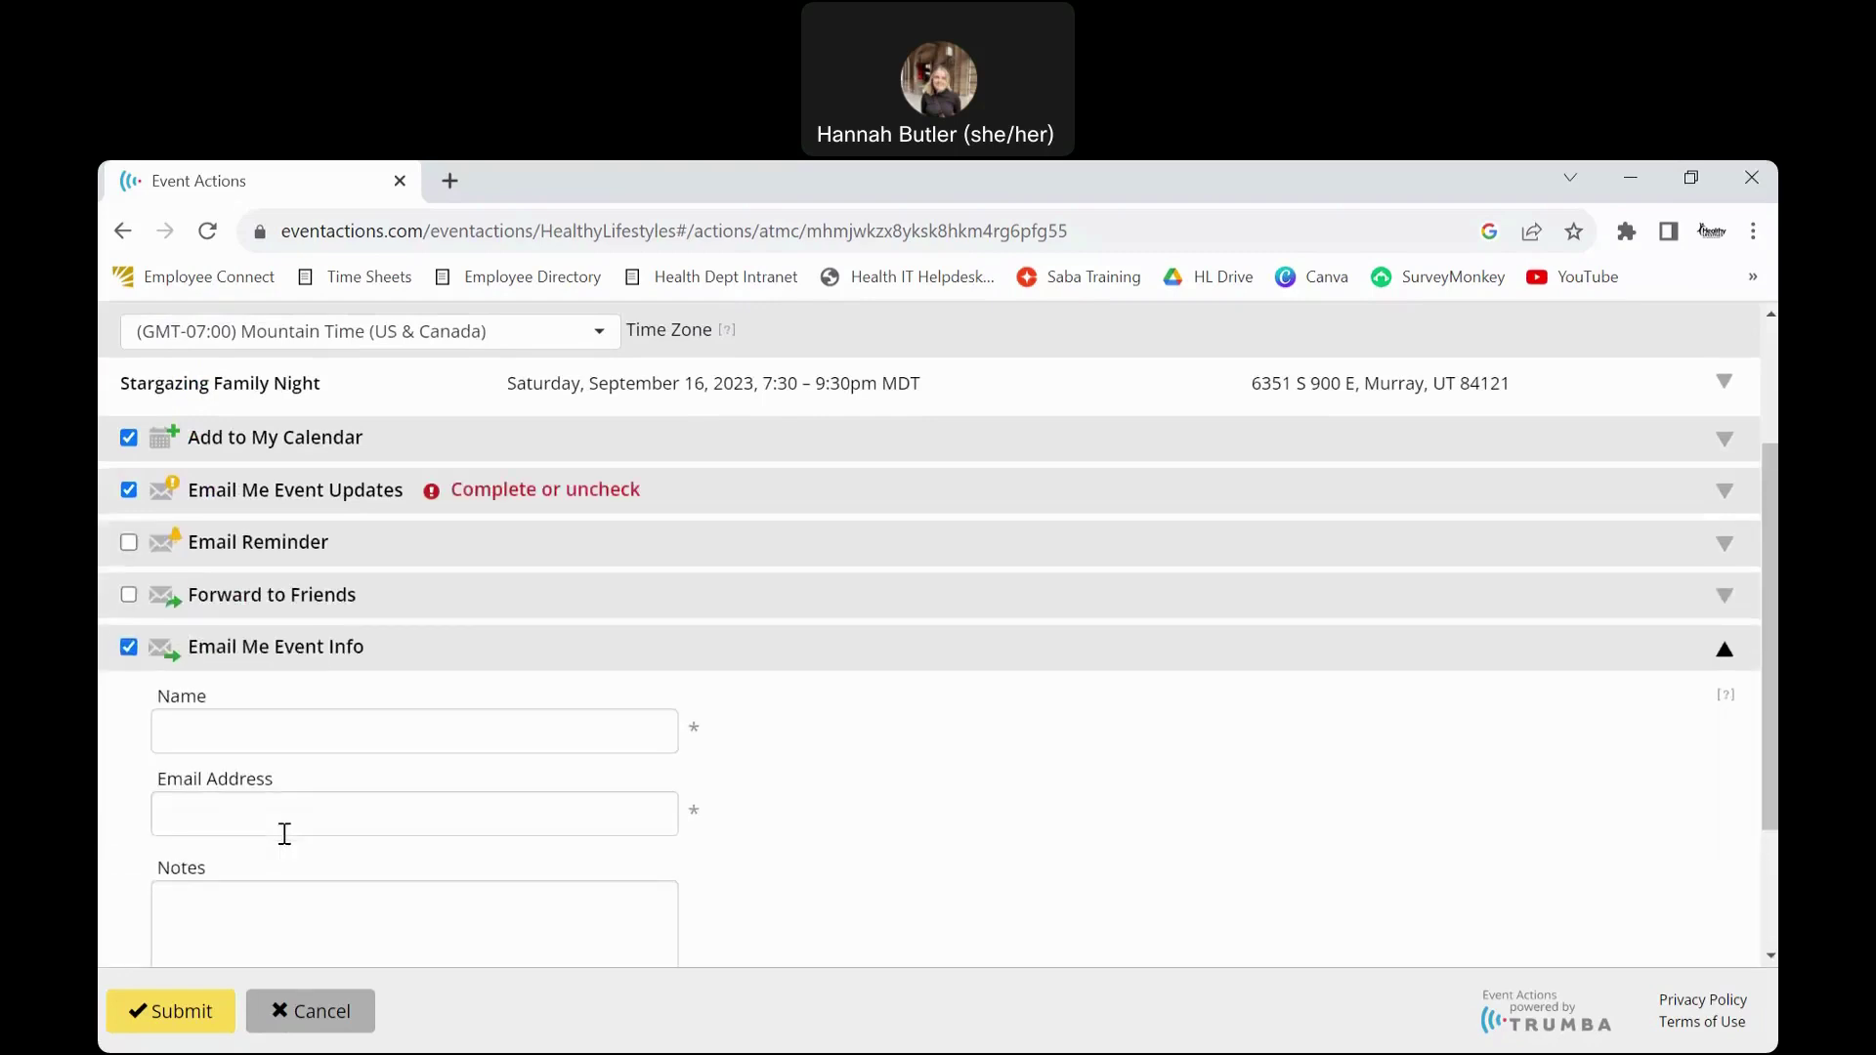
scroll(284, 833, "down", 2)
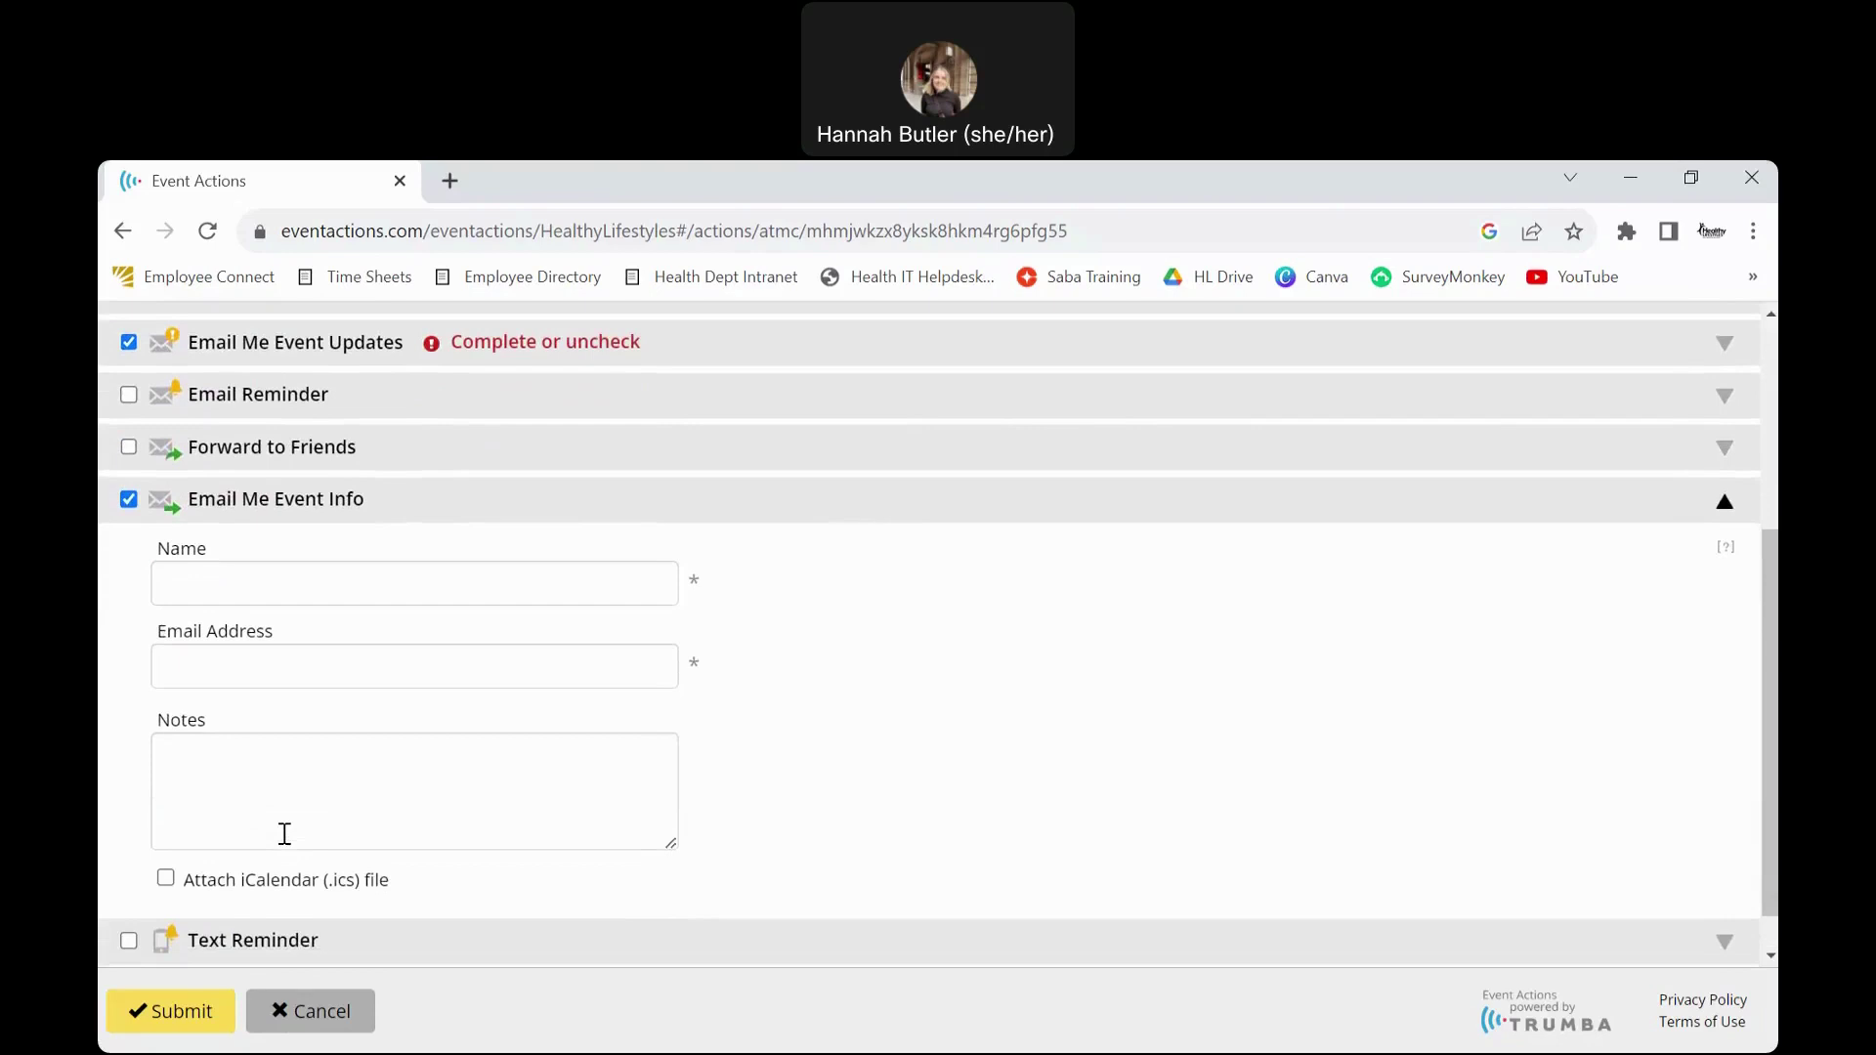
left_click(375, 510)
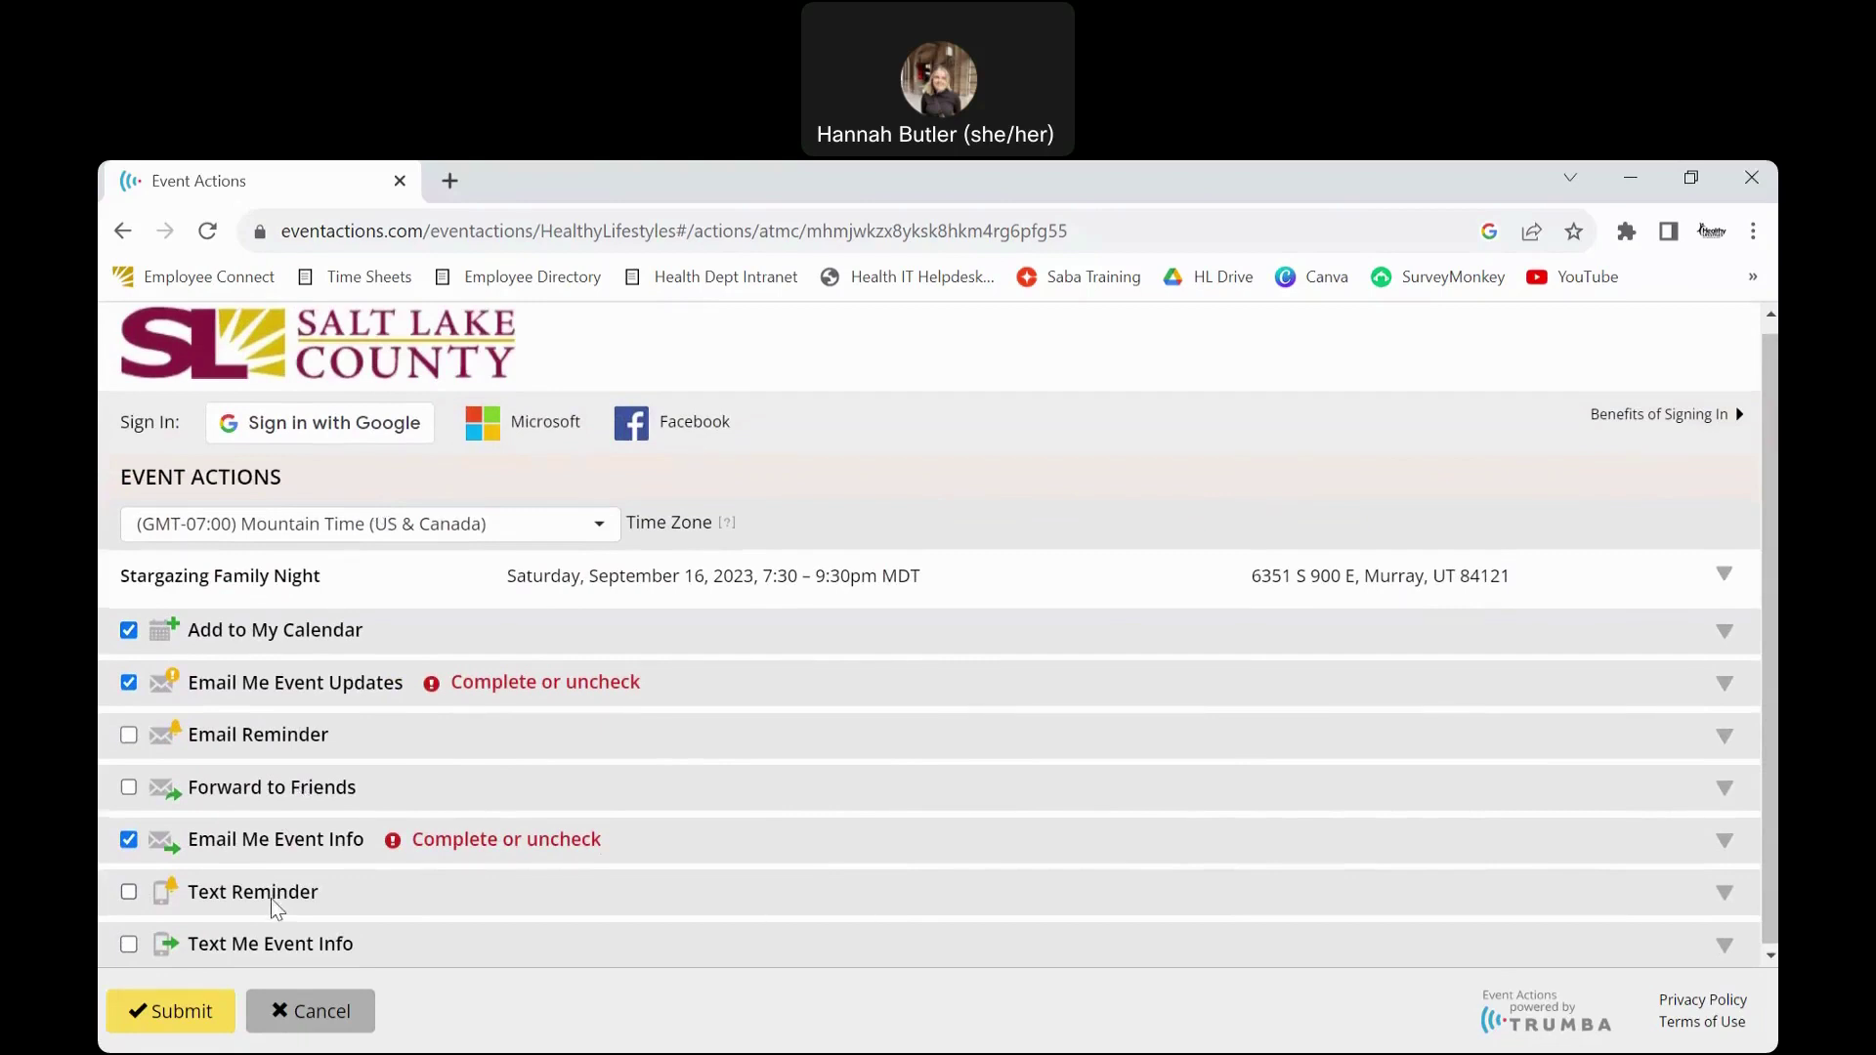
Step: Uncheck Email Me Event Info, keeping only Email Me Event Updates checked
left_click(129, 839)
left_click(128, 682)
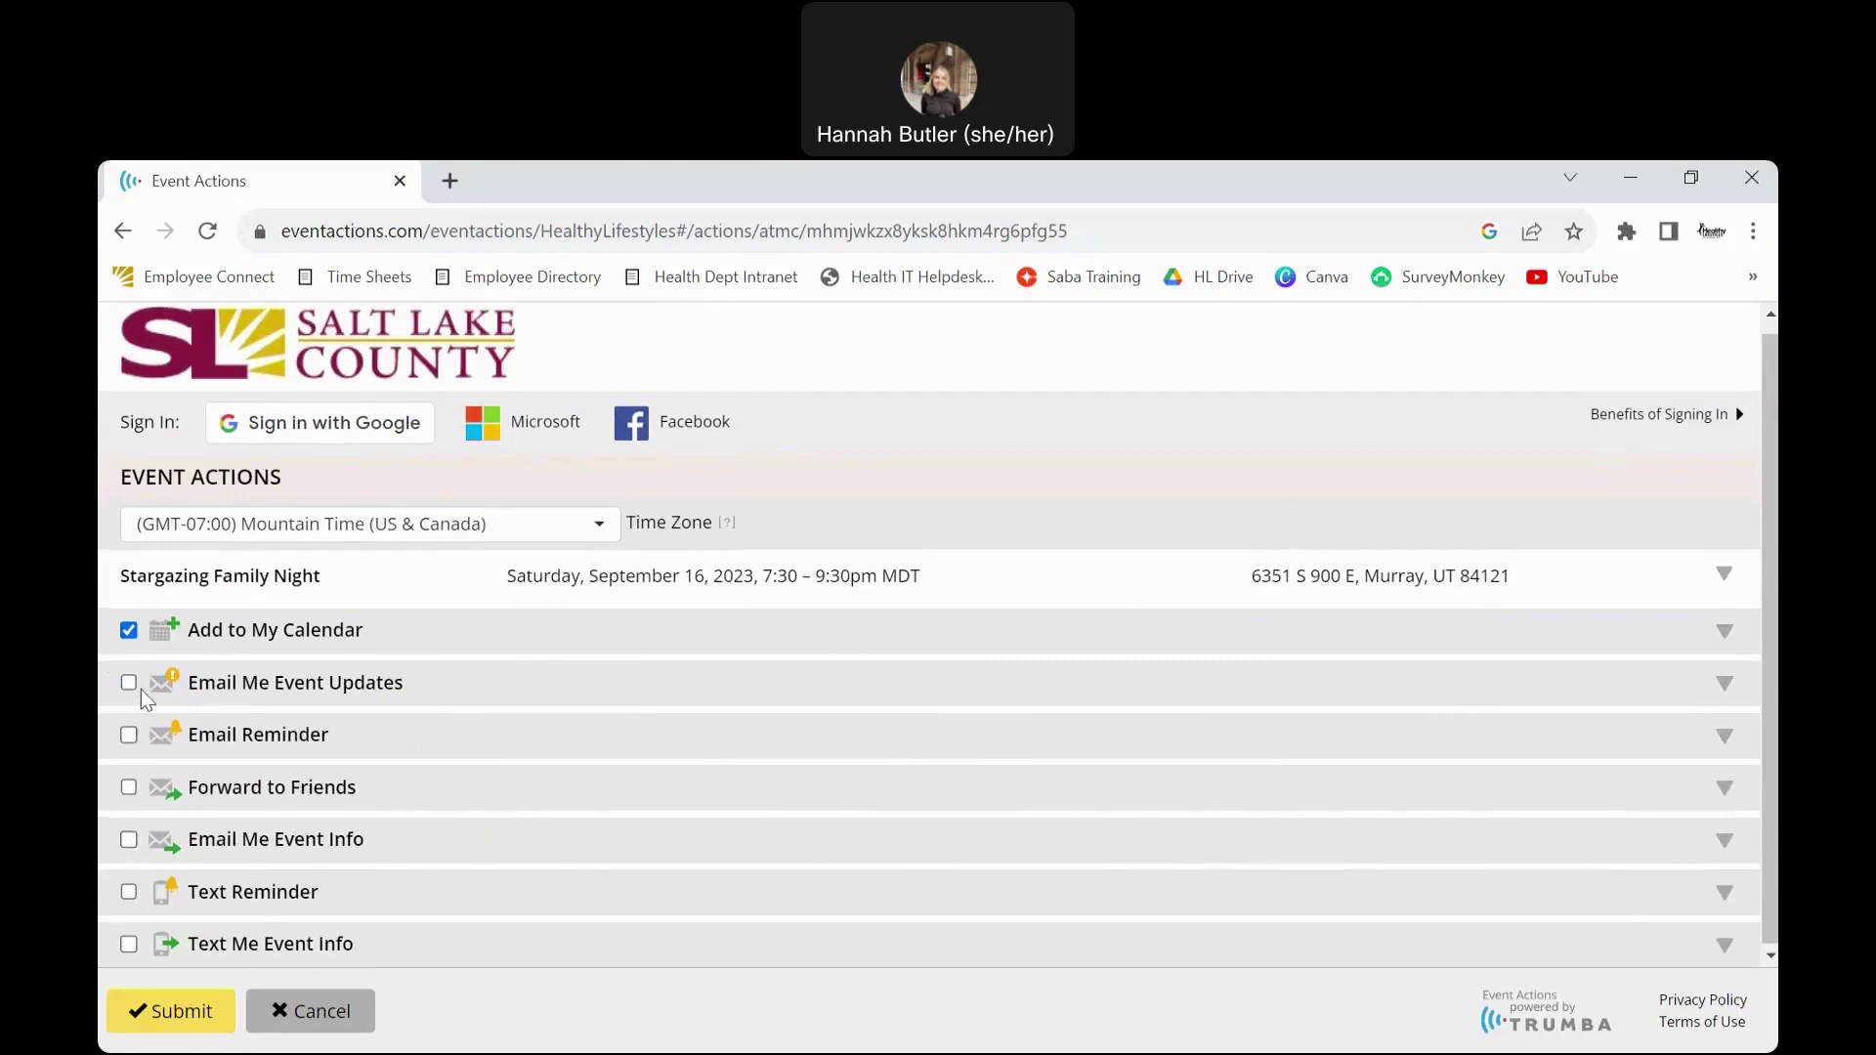
left_click(128, 682)
Step: Enter name 'Hannah' and the suggested email for event updates, then submit
left_click(221, 757)
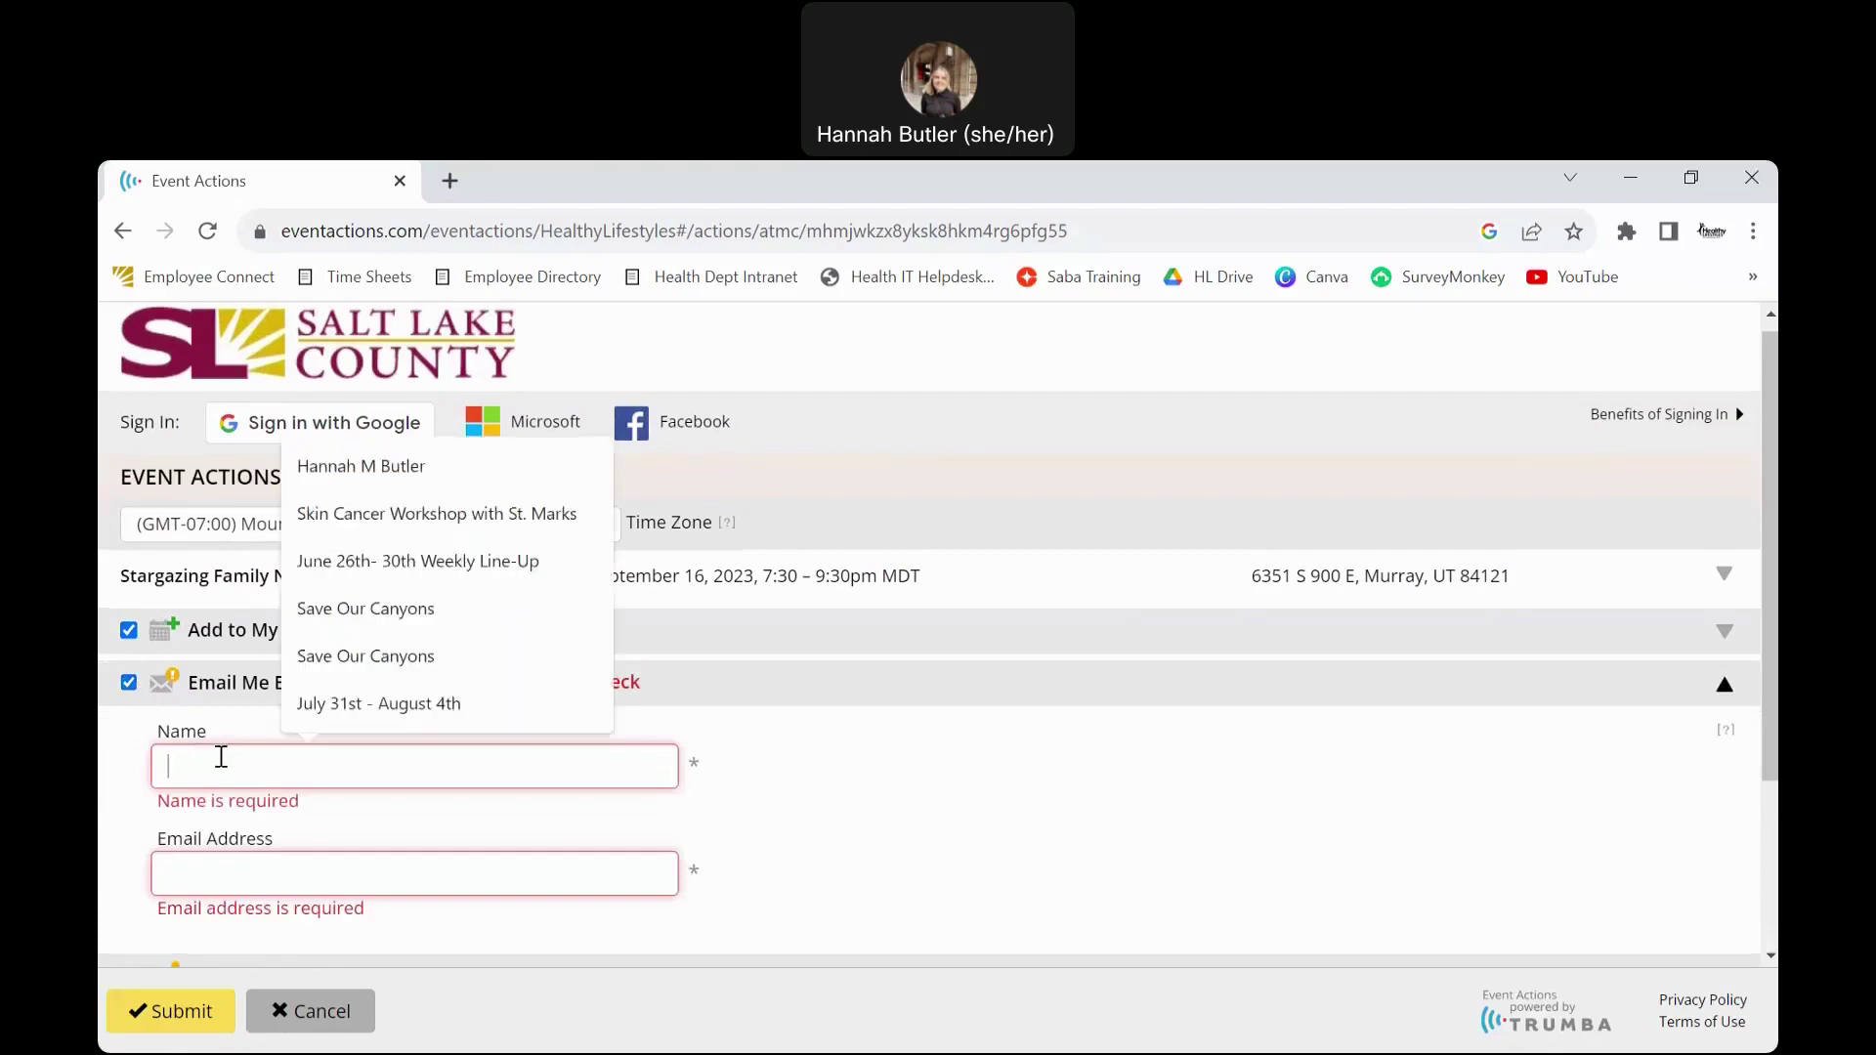
type("Hannah")
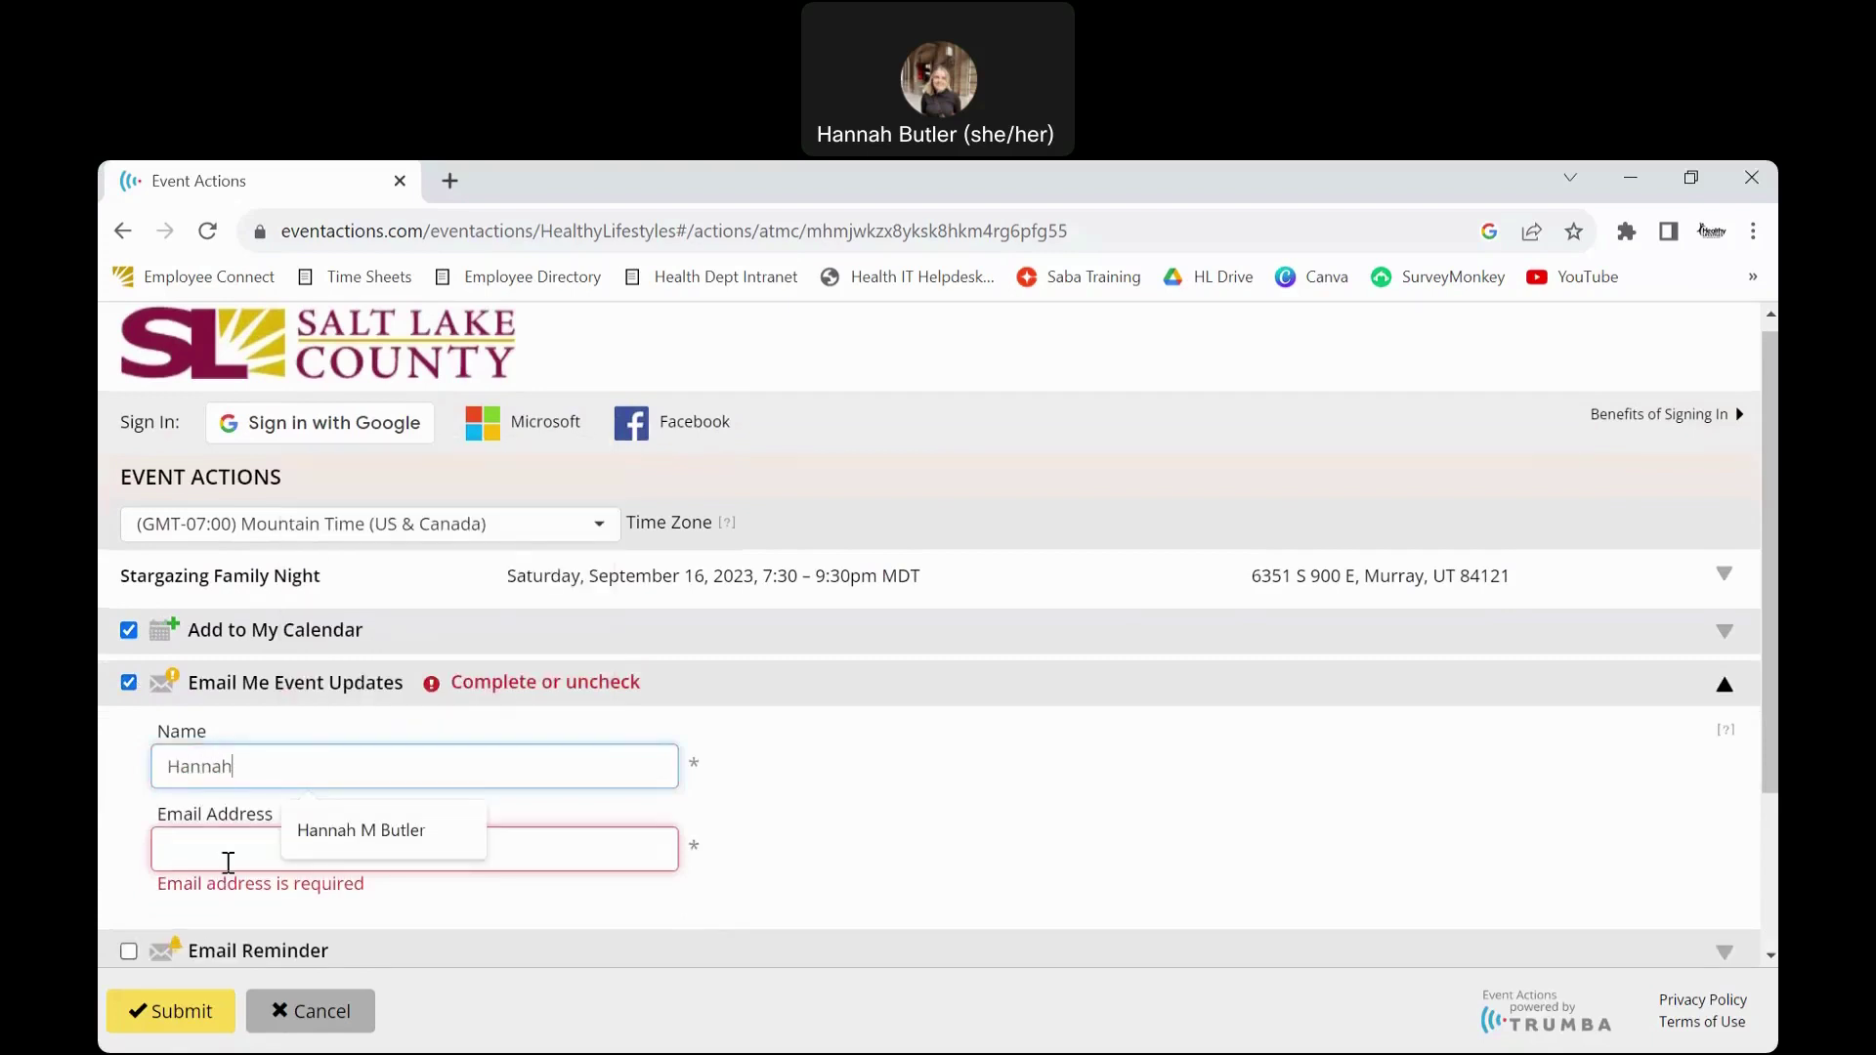
left_click(227, 860)
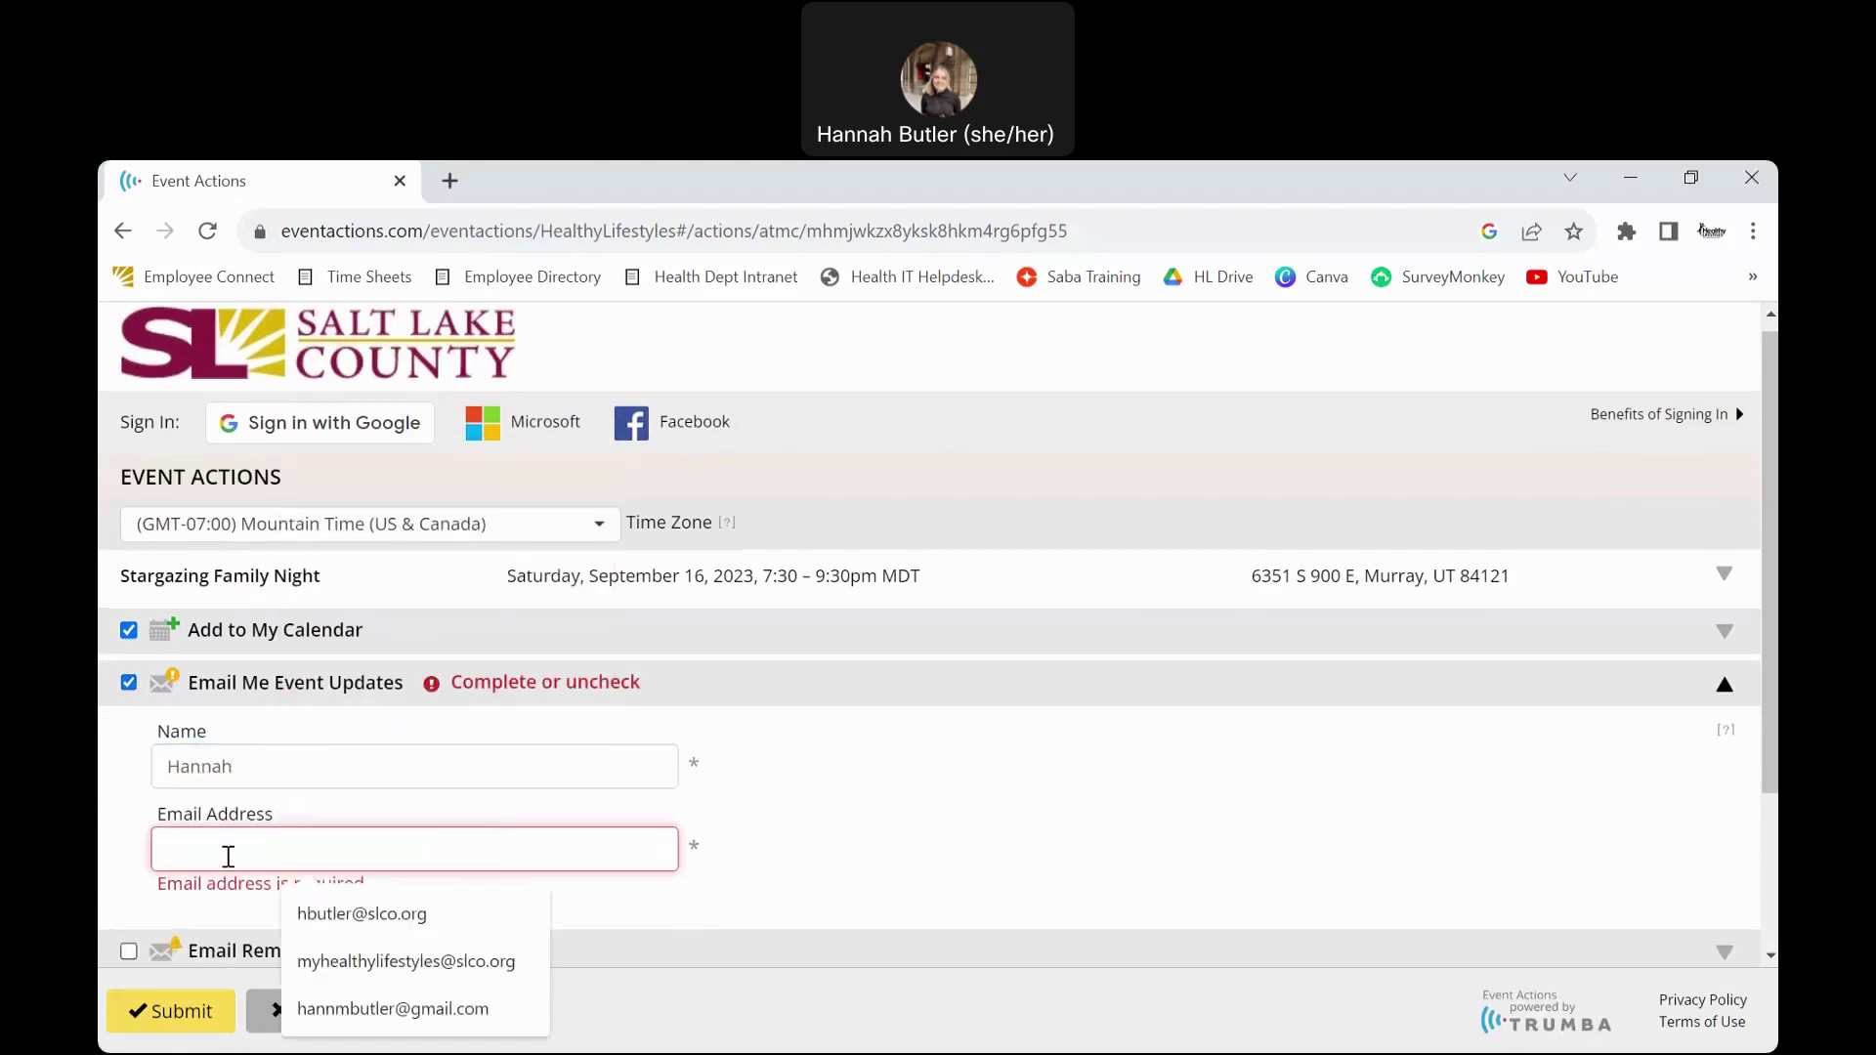
left_click(388, 925)
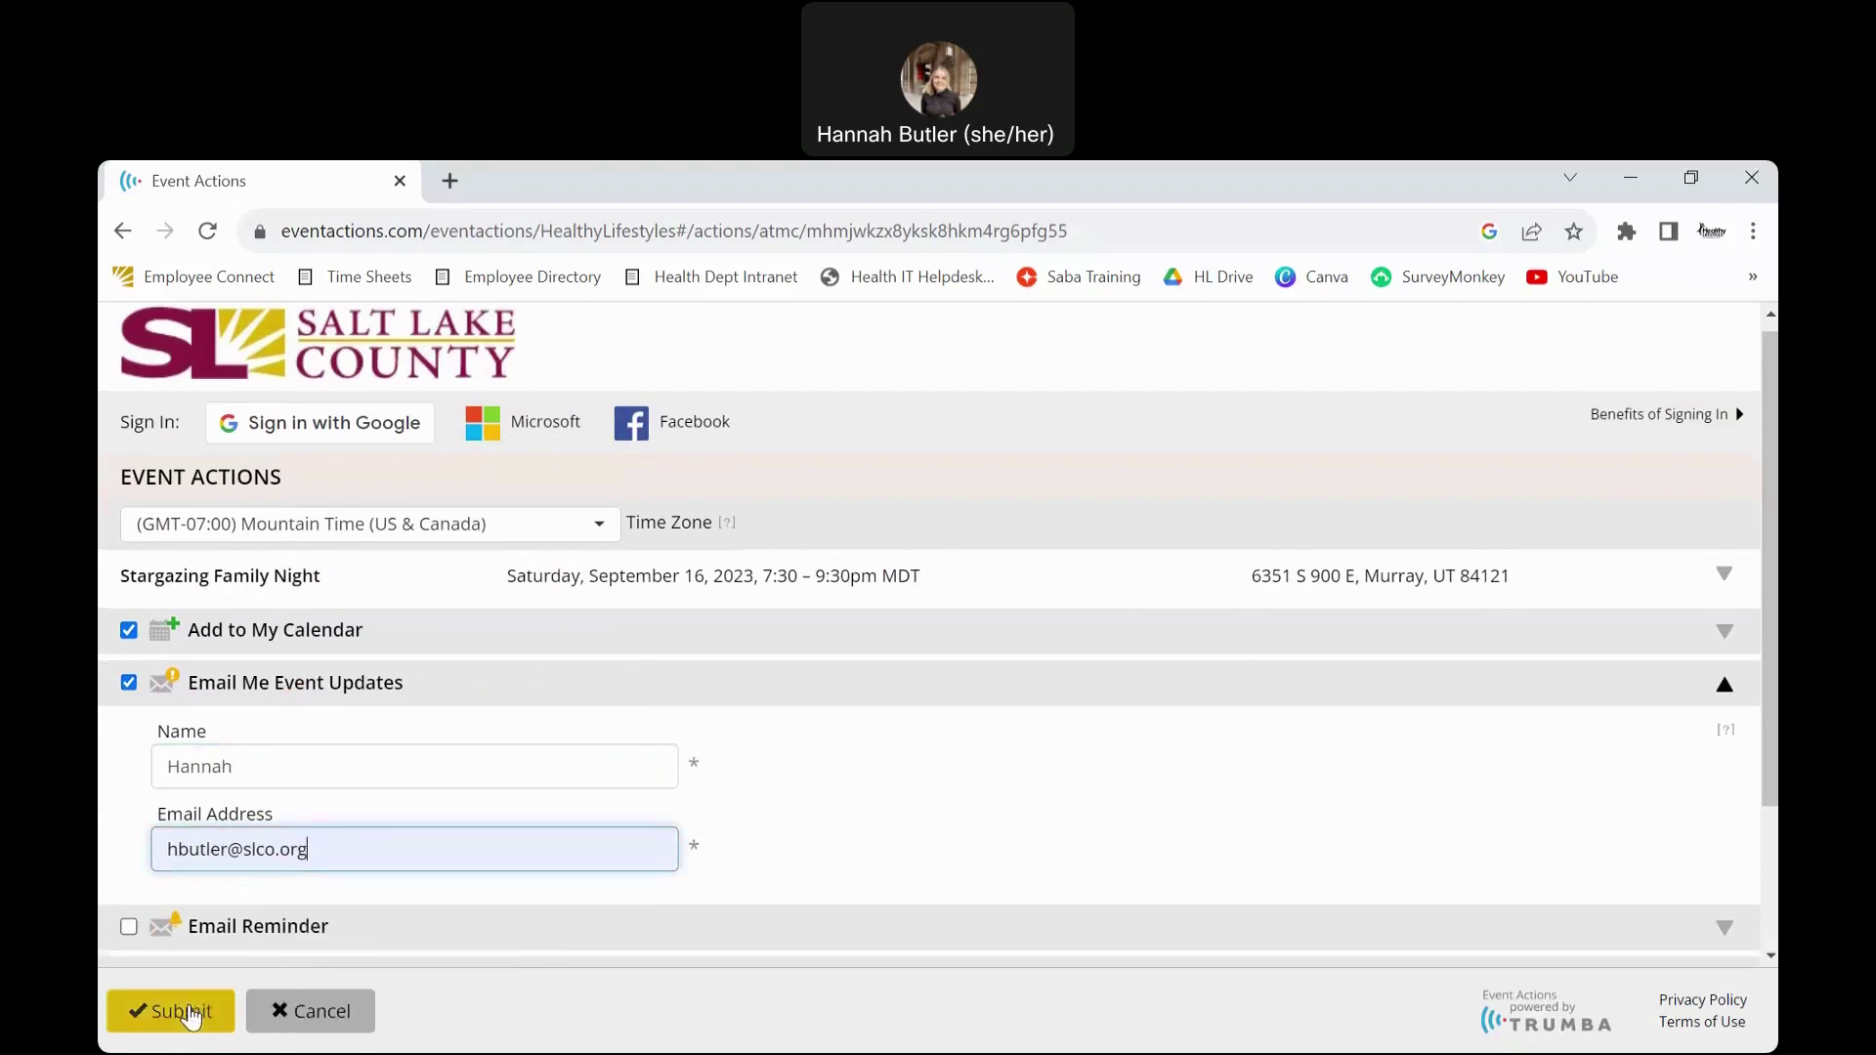
left_click(185, 1008)
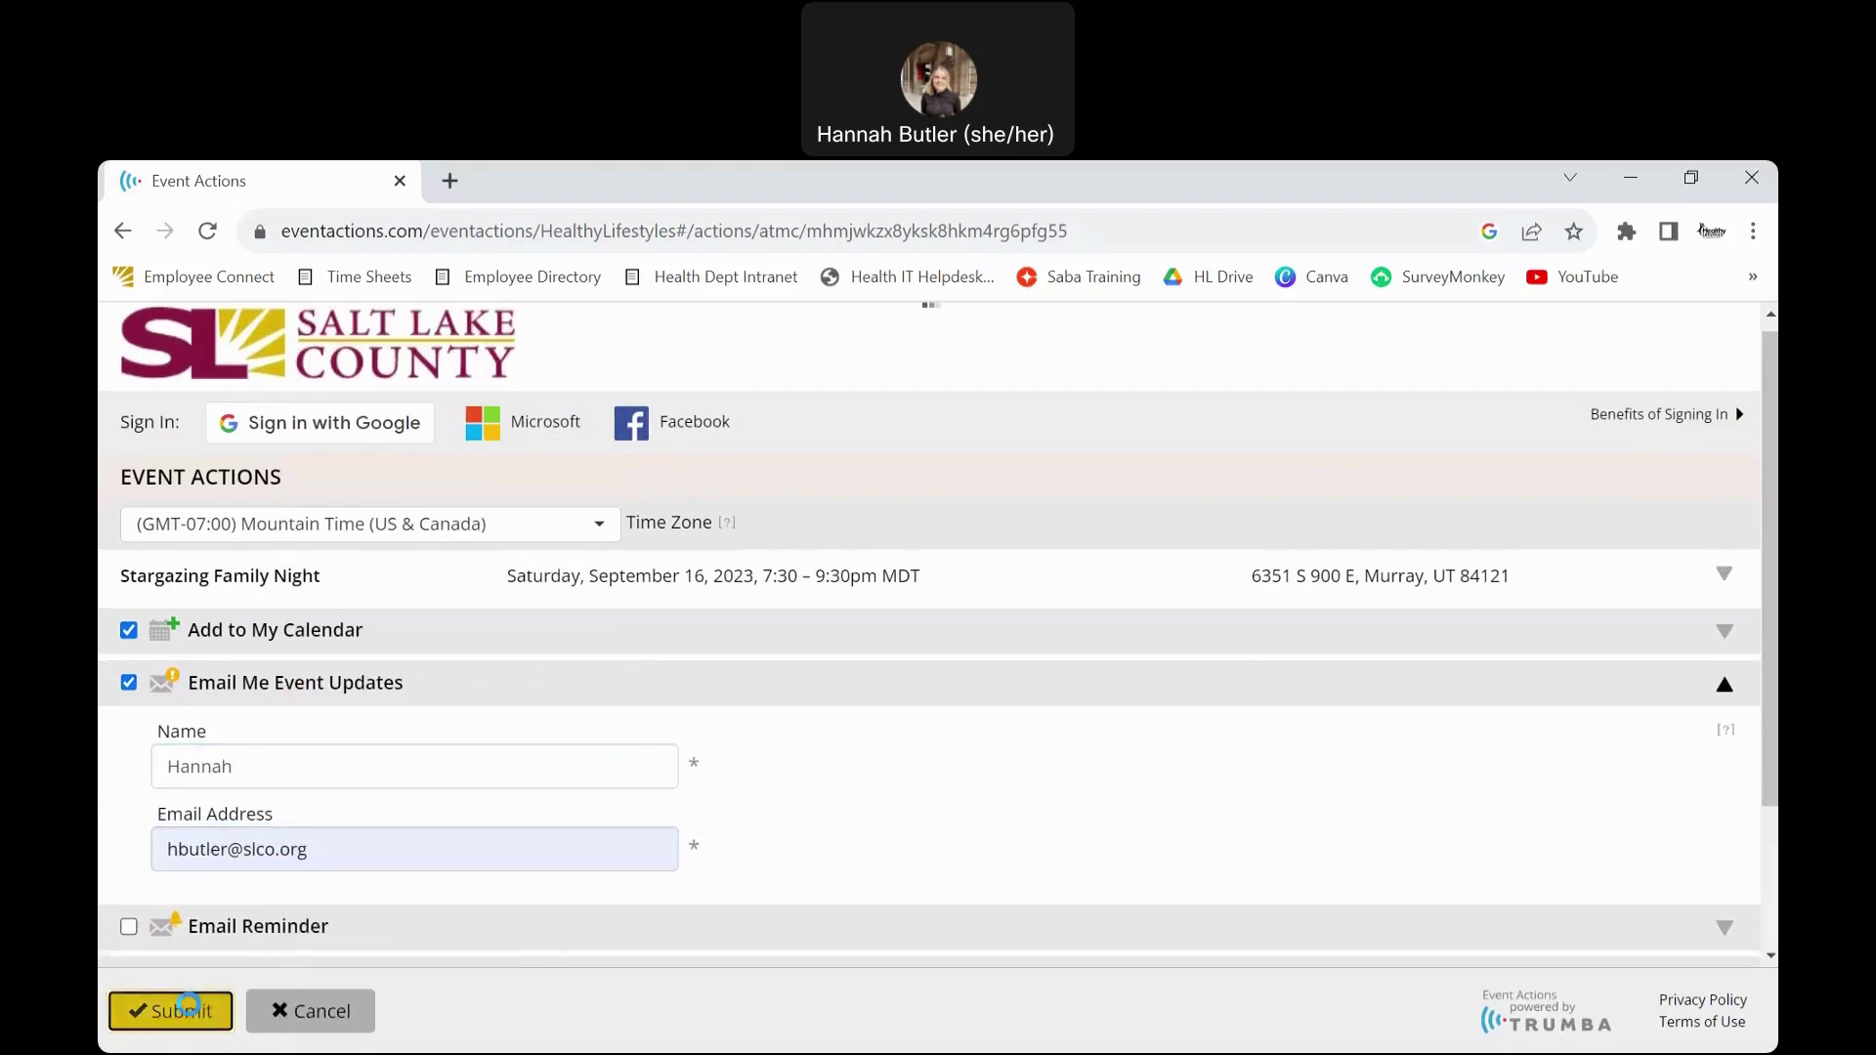